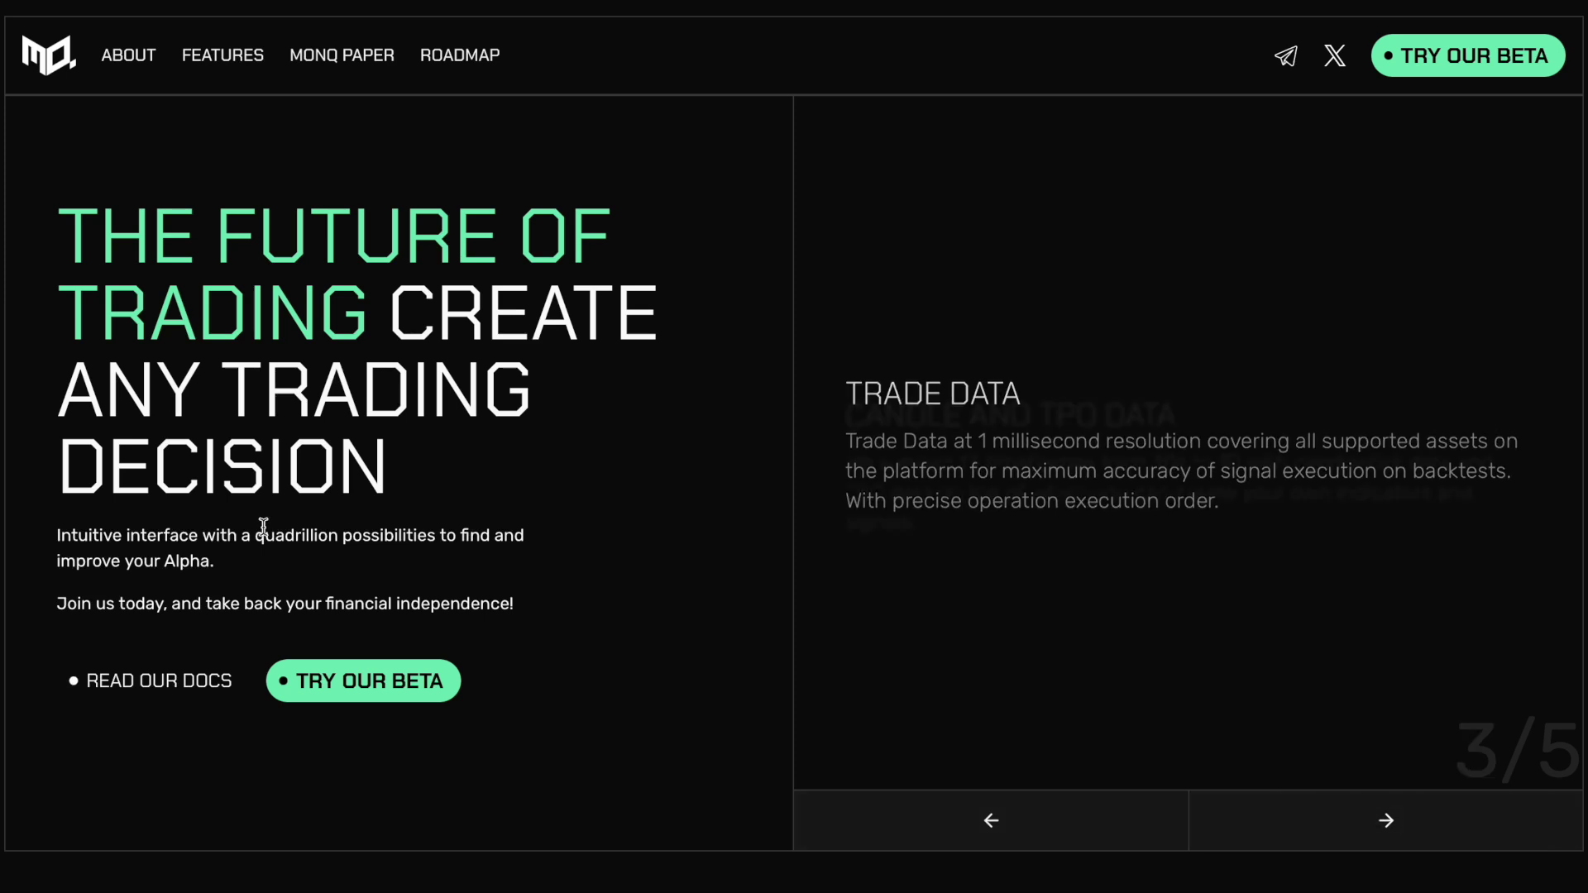
Browse the five feature slides on the MonoQuant home page, from logic building options to supported data providers
left_click(346, 685)
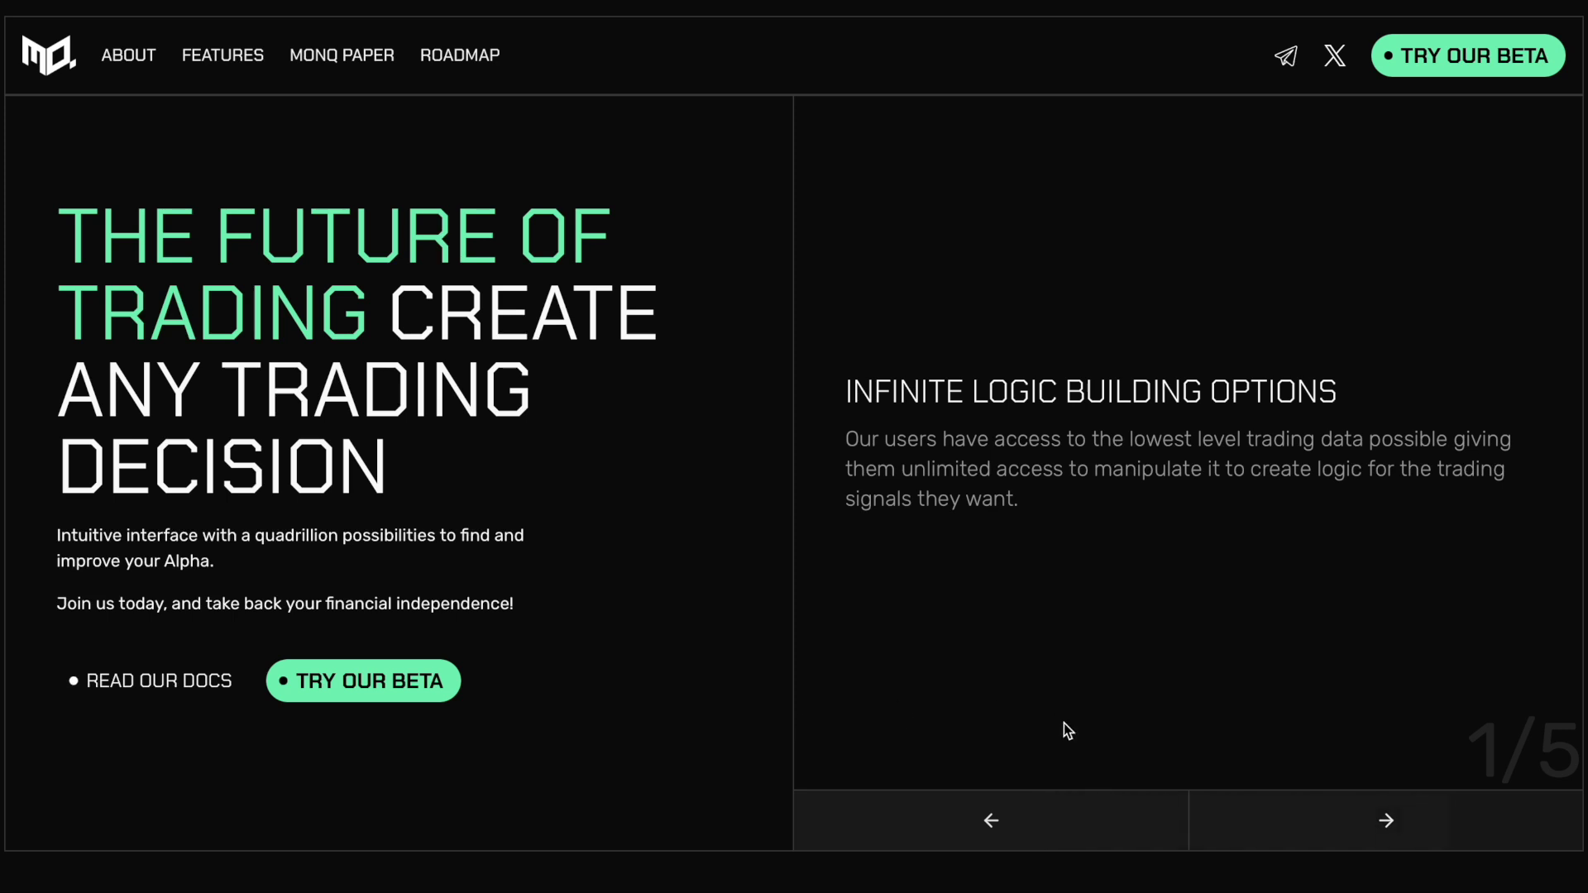
left_click(927, 811)
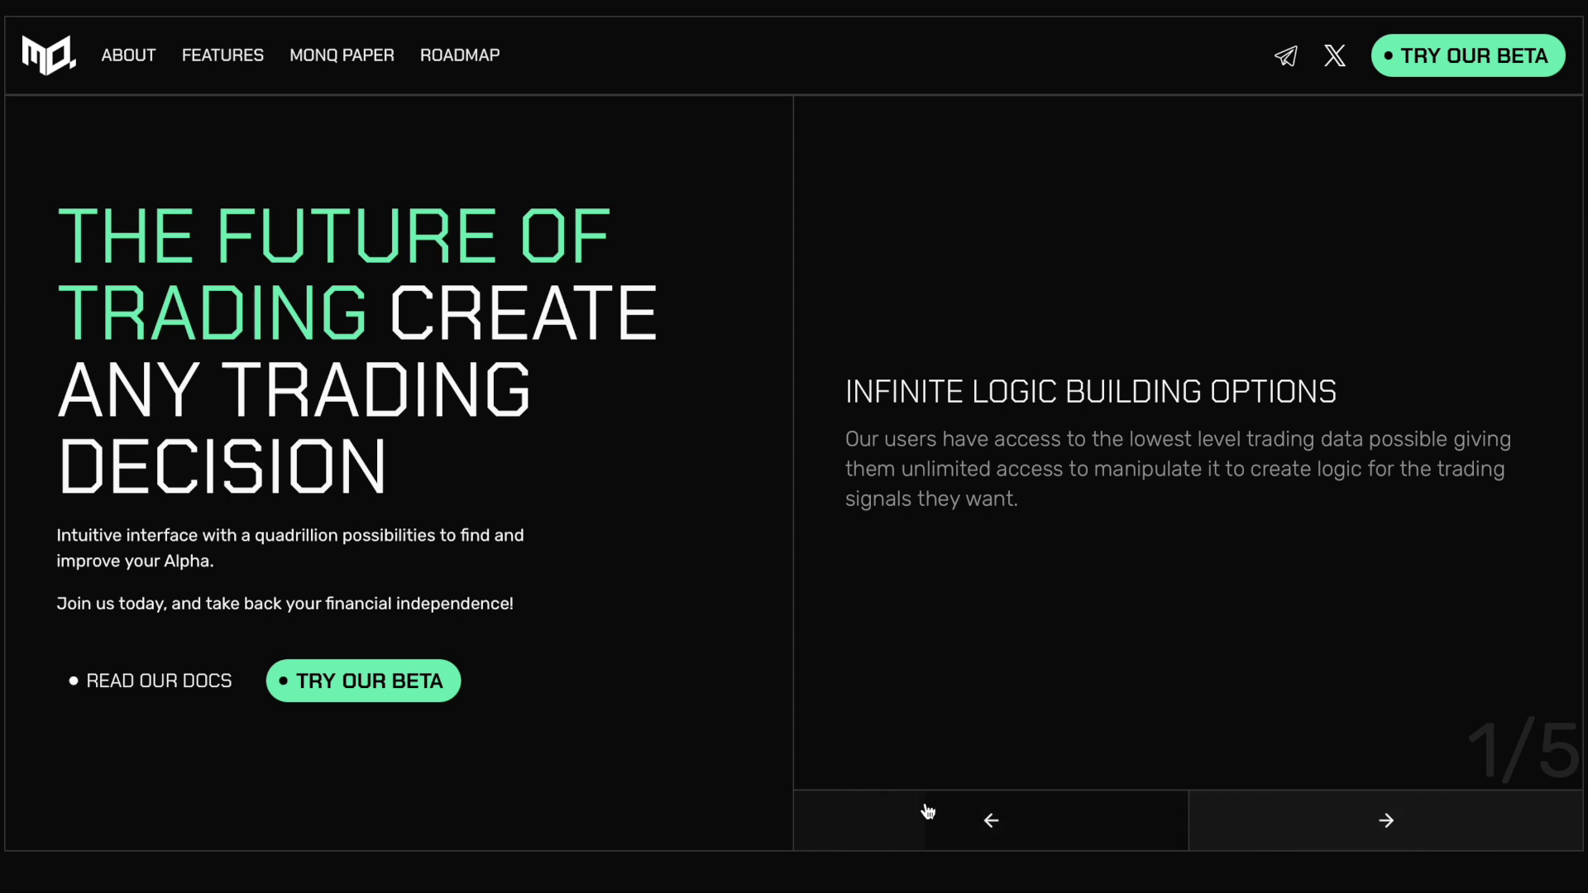
left_click(1267, 819)
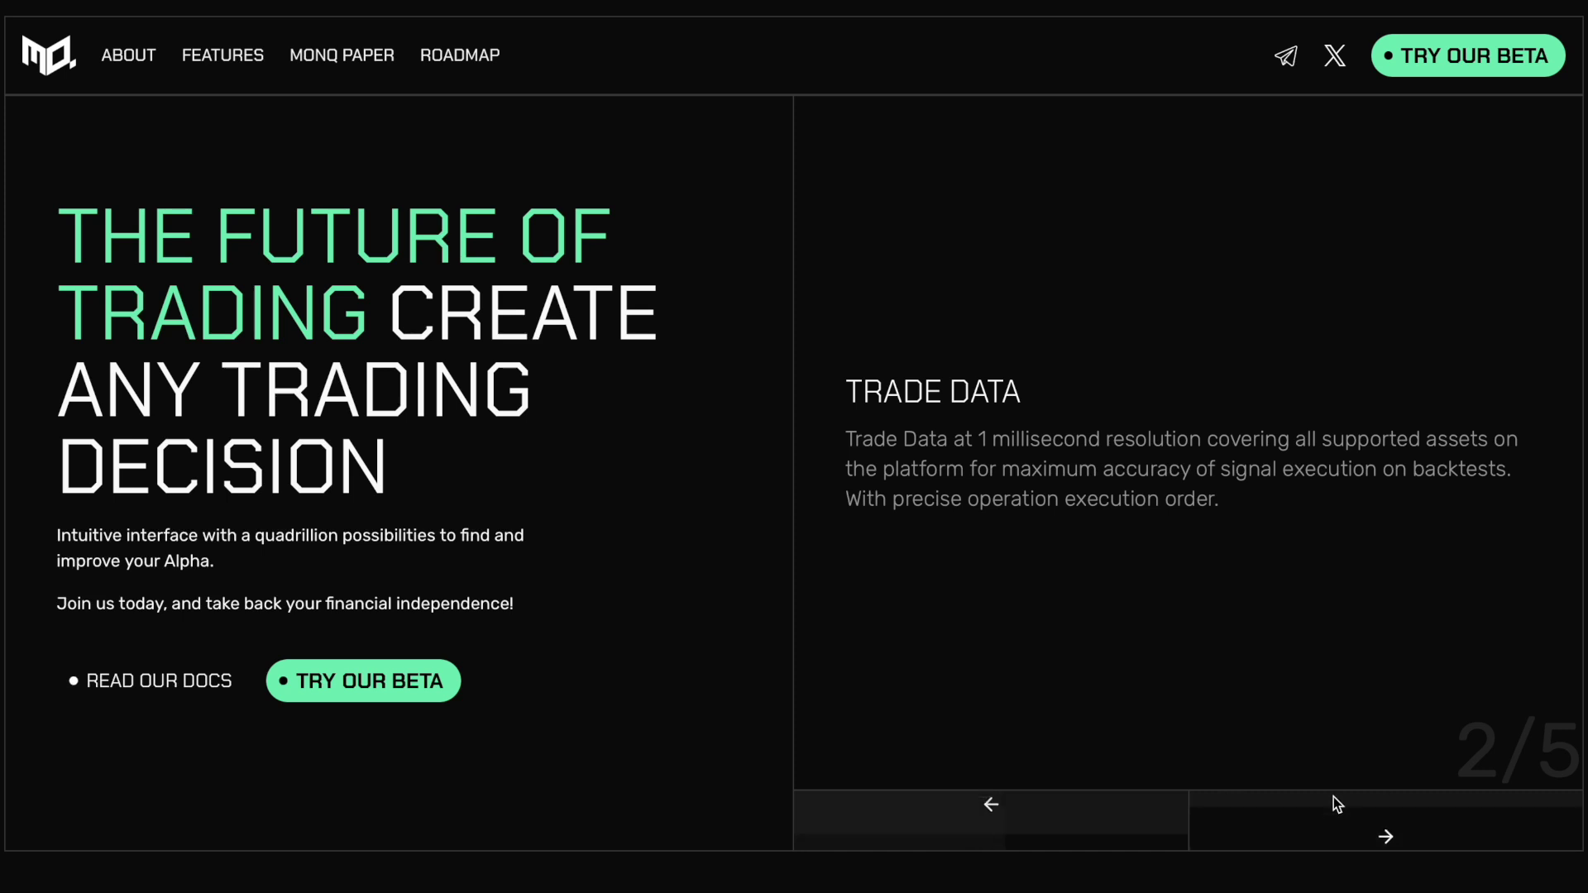
left_click(1335, 819)
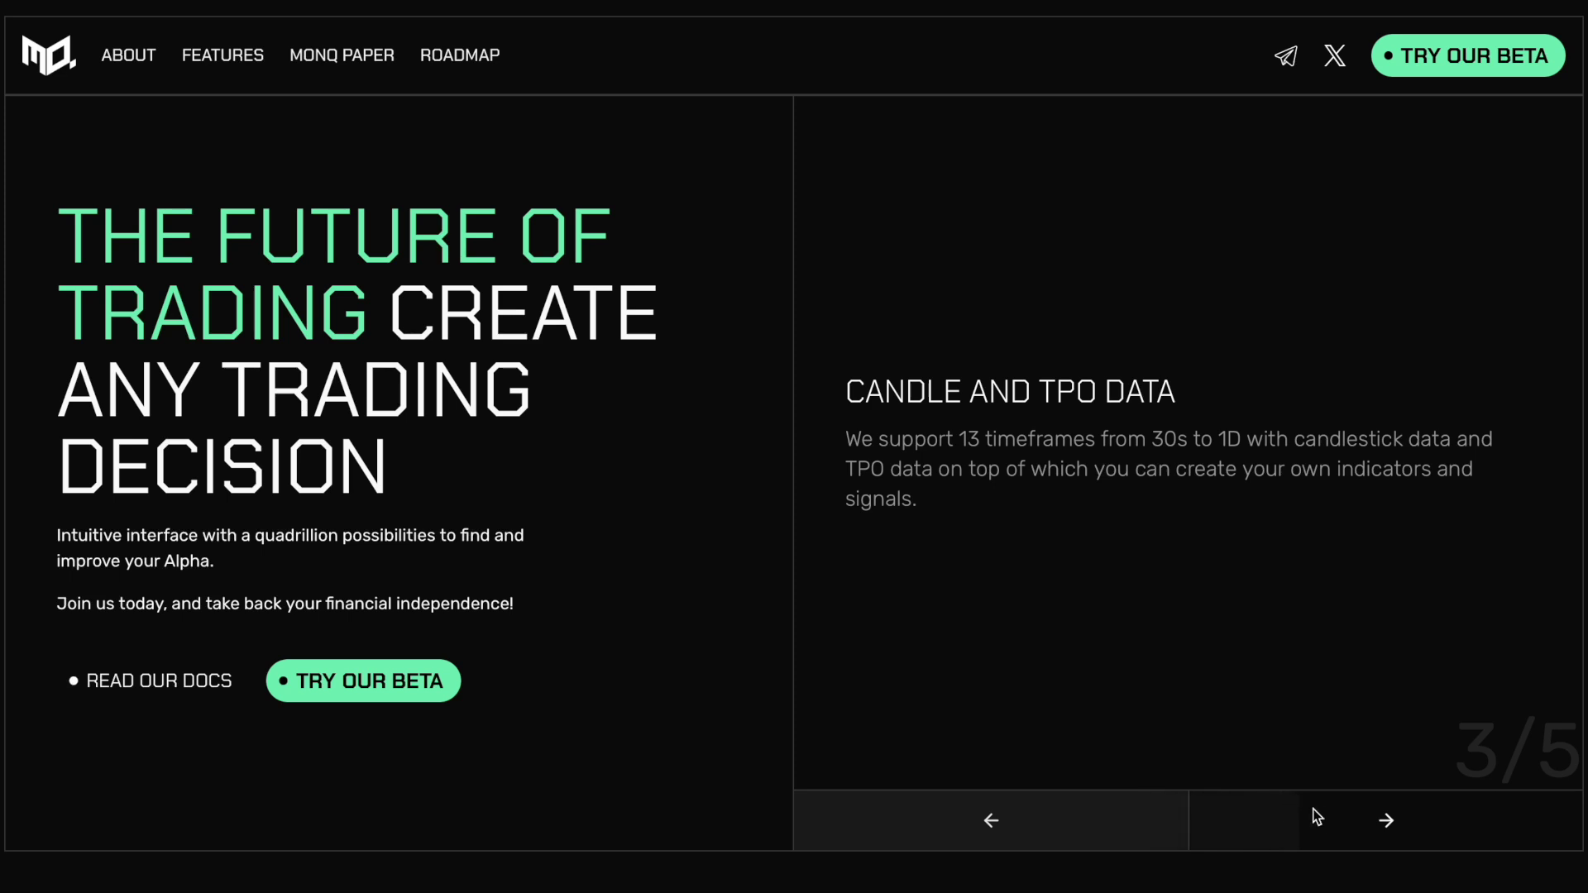
left_click(1357, 818)
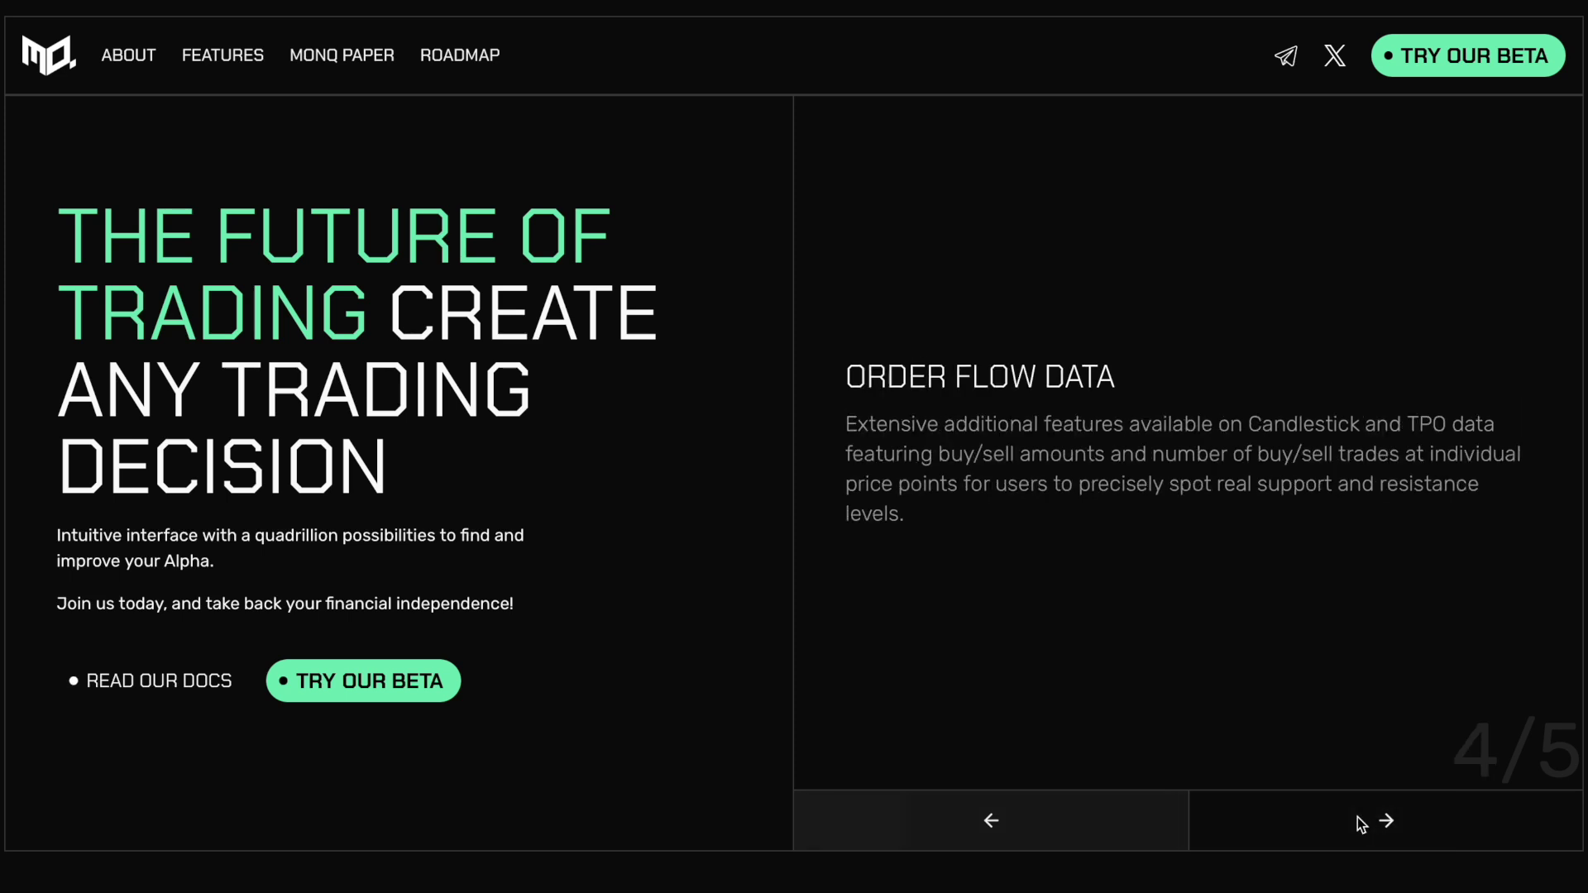
left_click(1312, 810)
left_click(1063, 806)
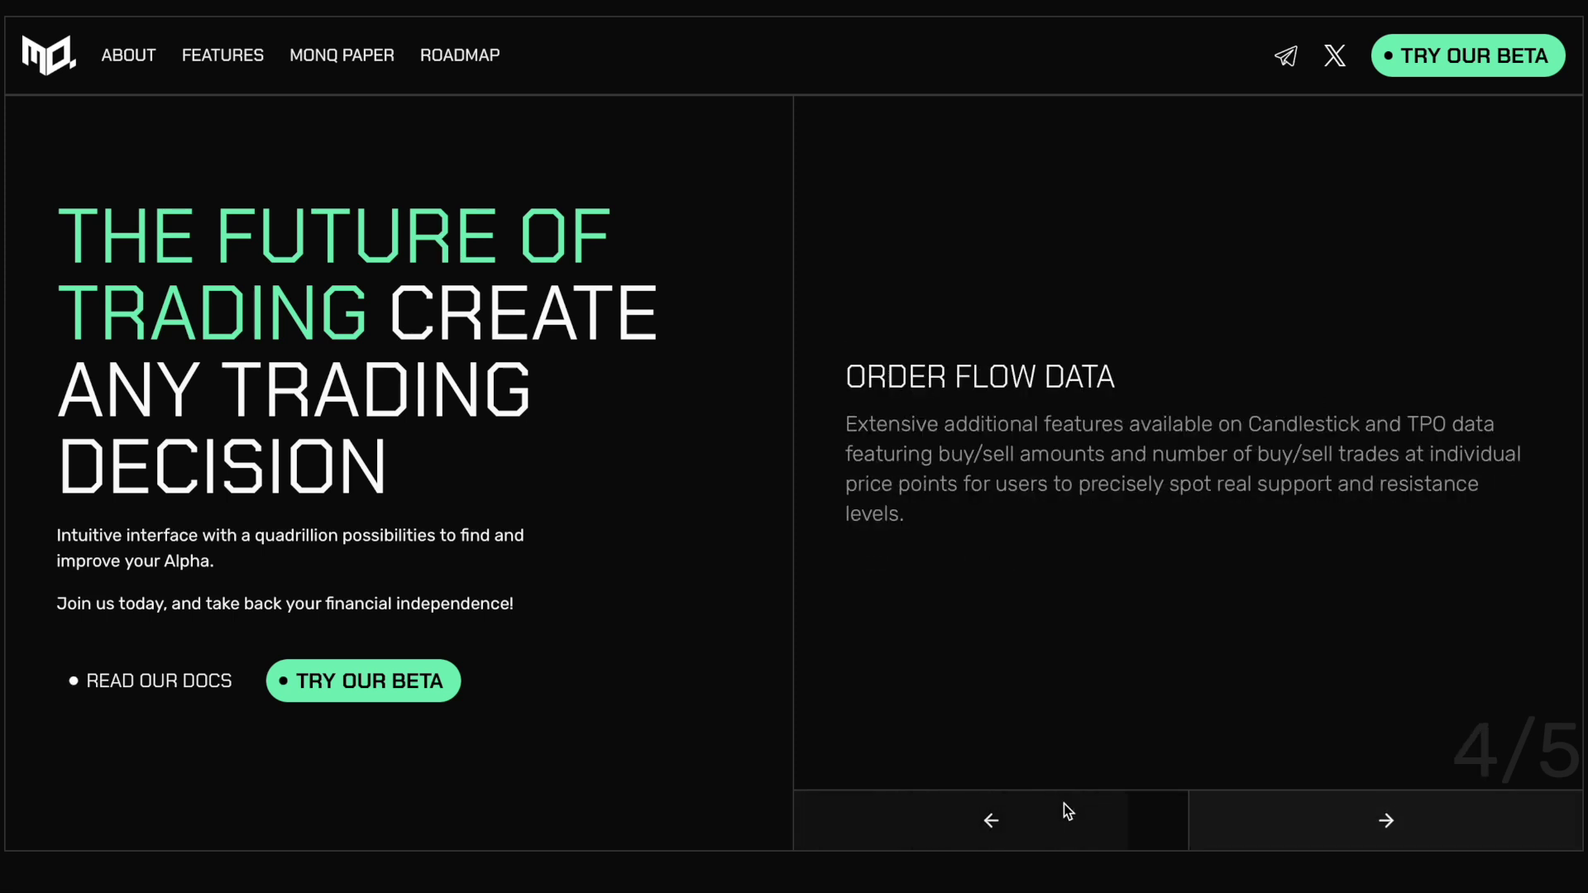
left_click(1348, 802)
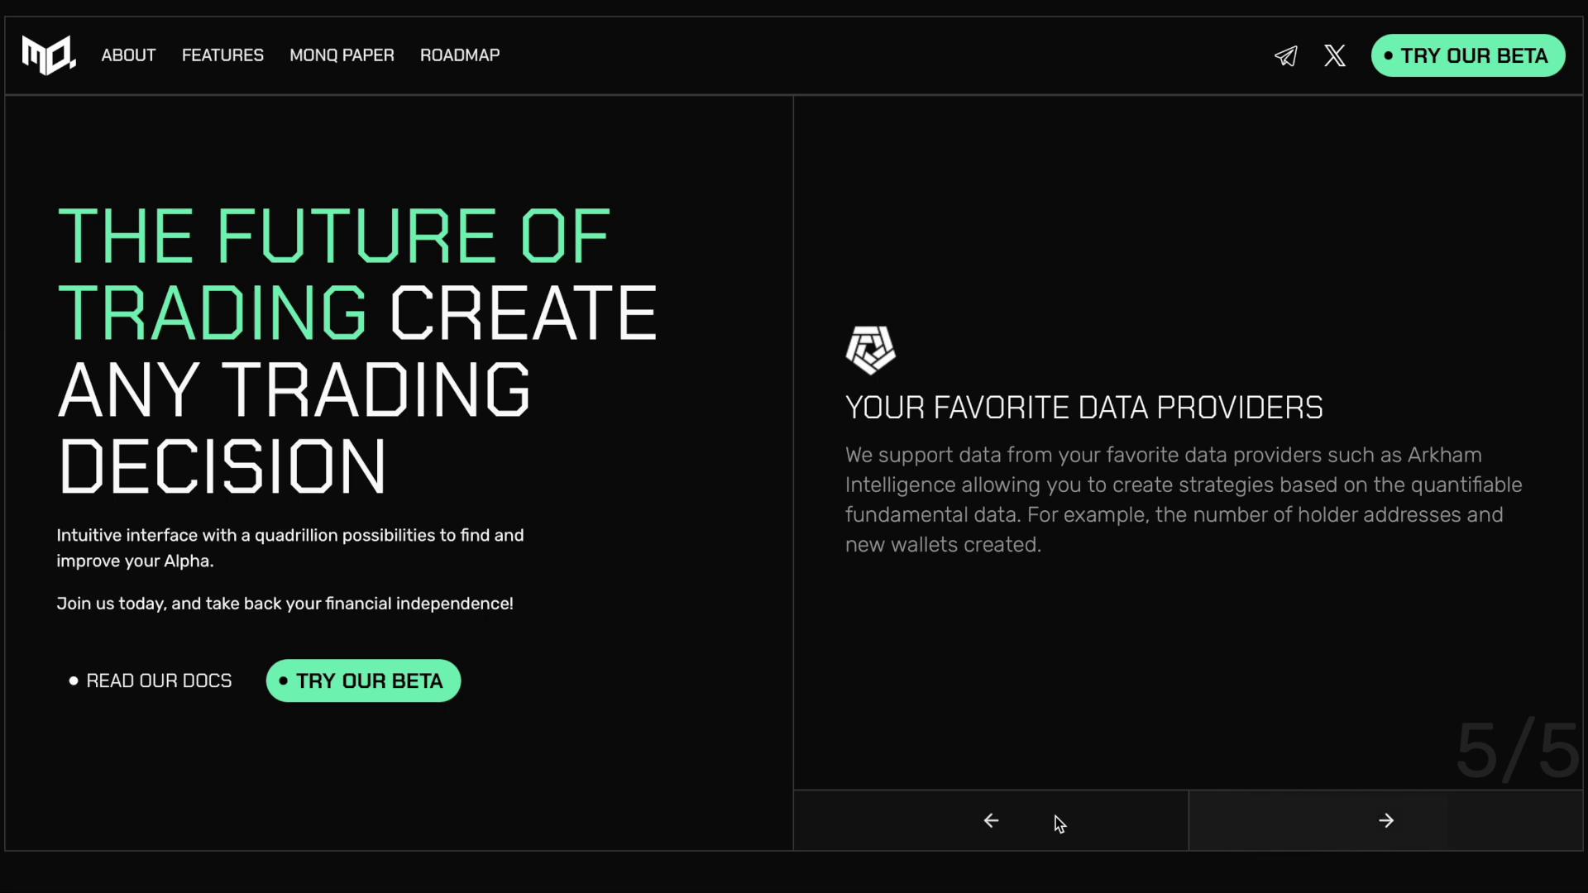
left_click(1280, 822)
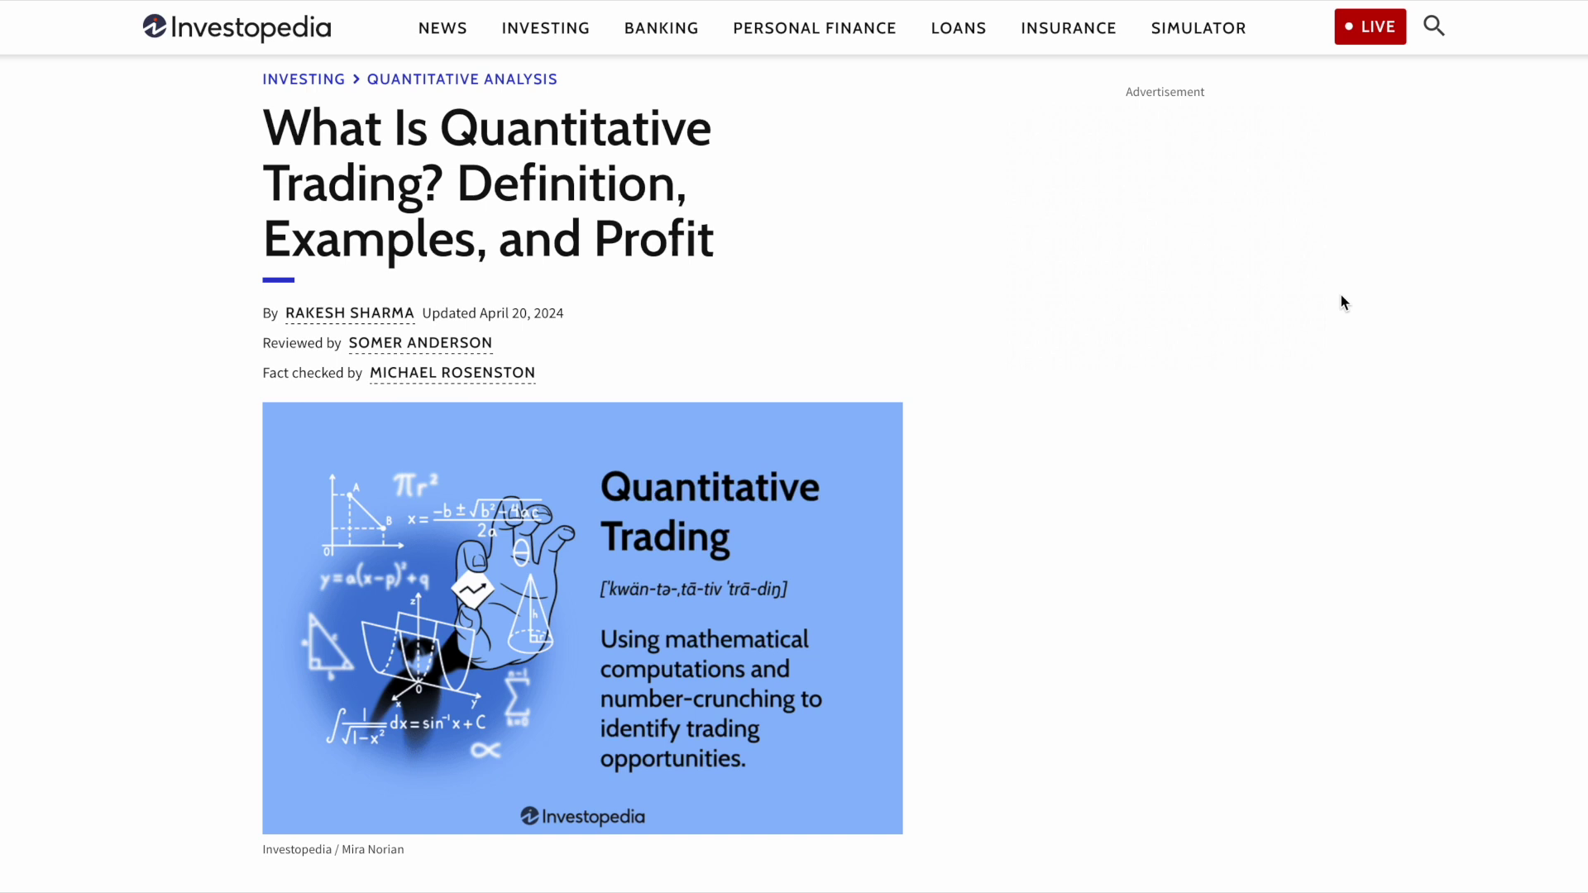
Read the definition of quantitative trading and the key takeaways in the Investopedia article
scroll(1341, 295, "down", 5)
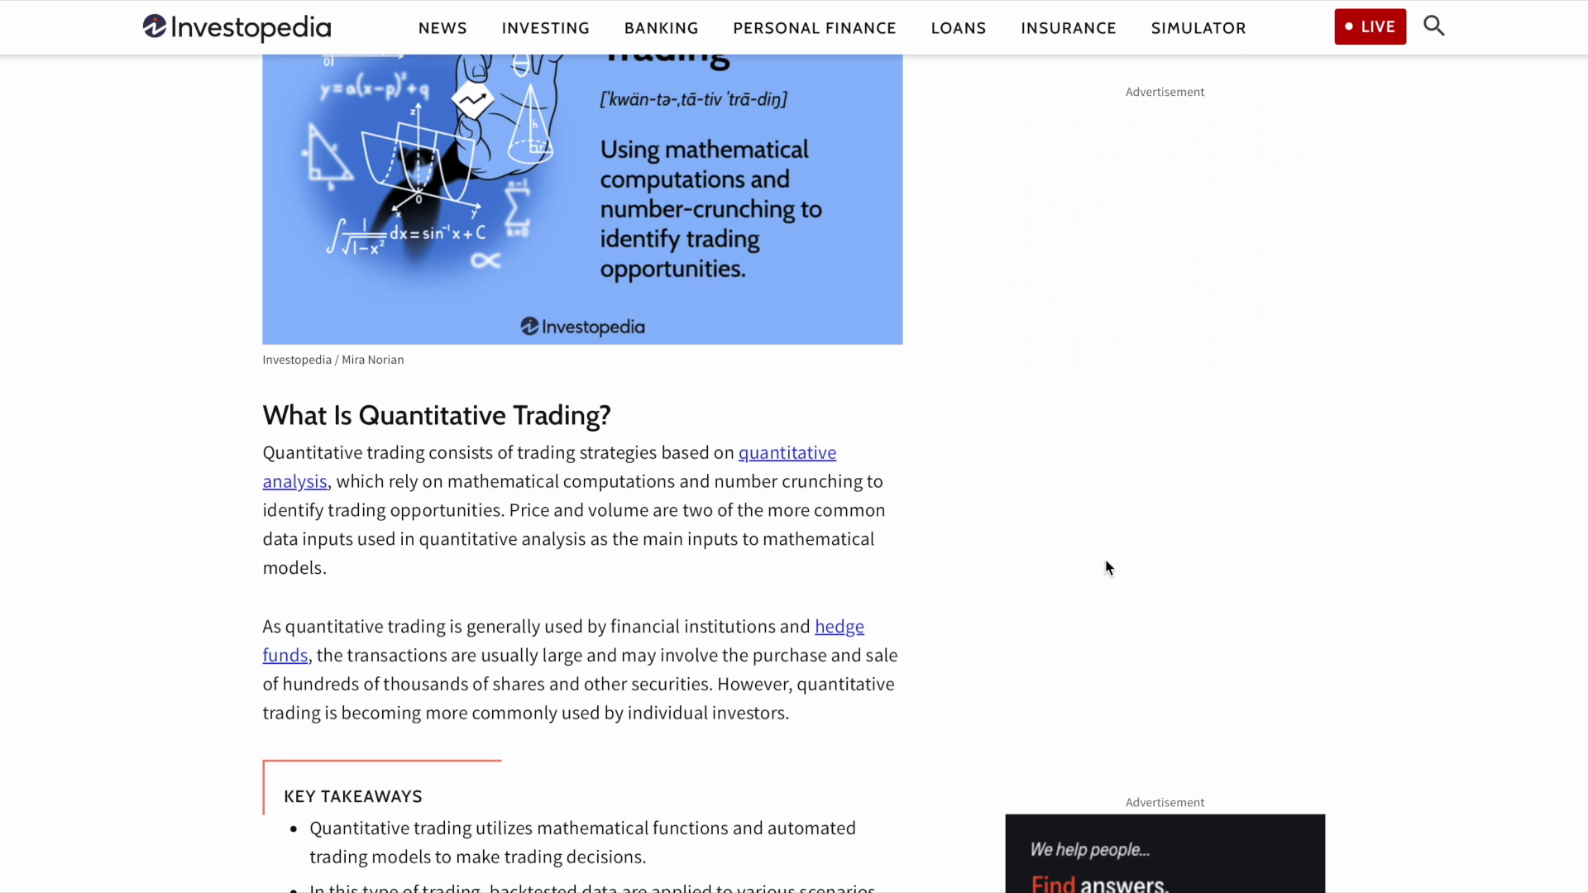
scroll(1109, 568, "down", 2)
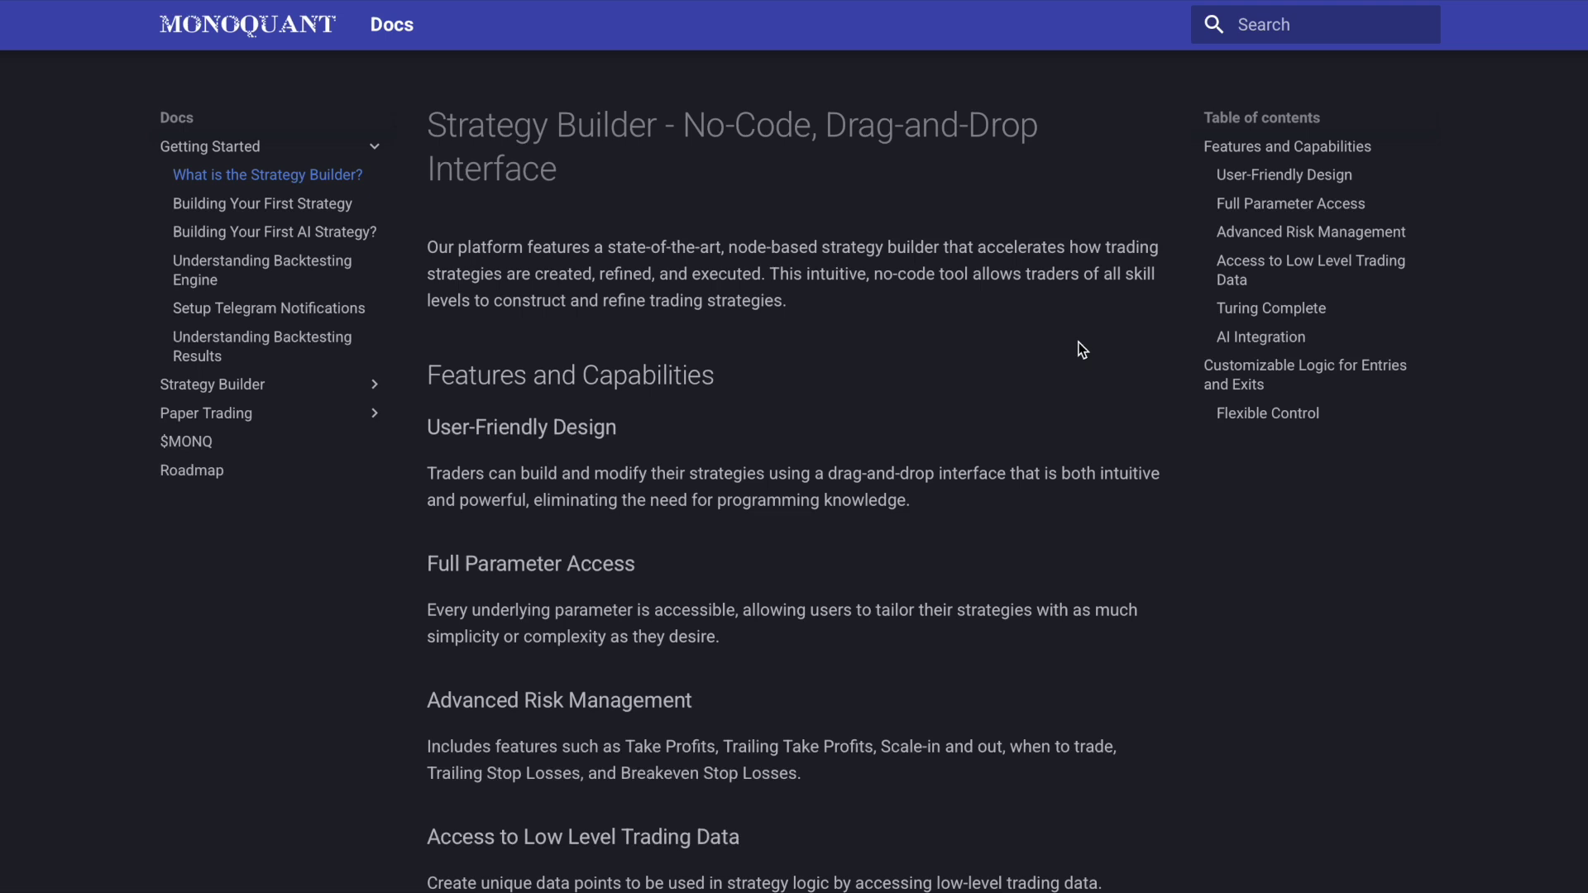
Read the Strategy Builder introduction in the MonoQuant docs, through to the section on customizable entry and exit logic
scroll(1082, 350, "down", 2)
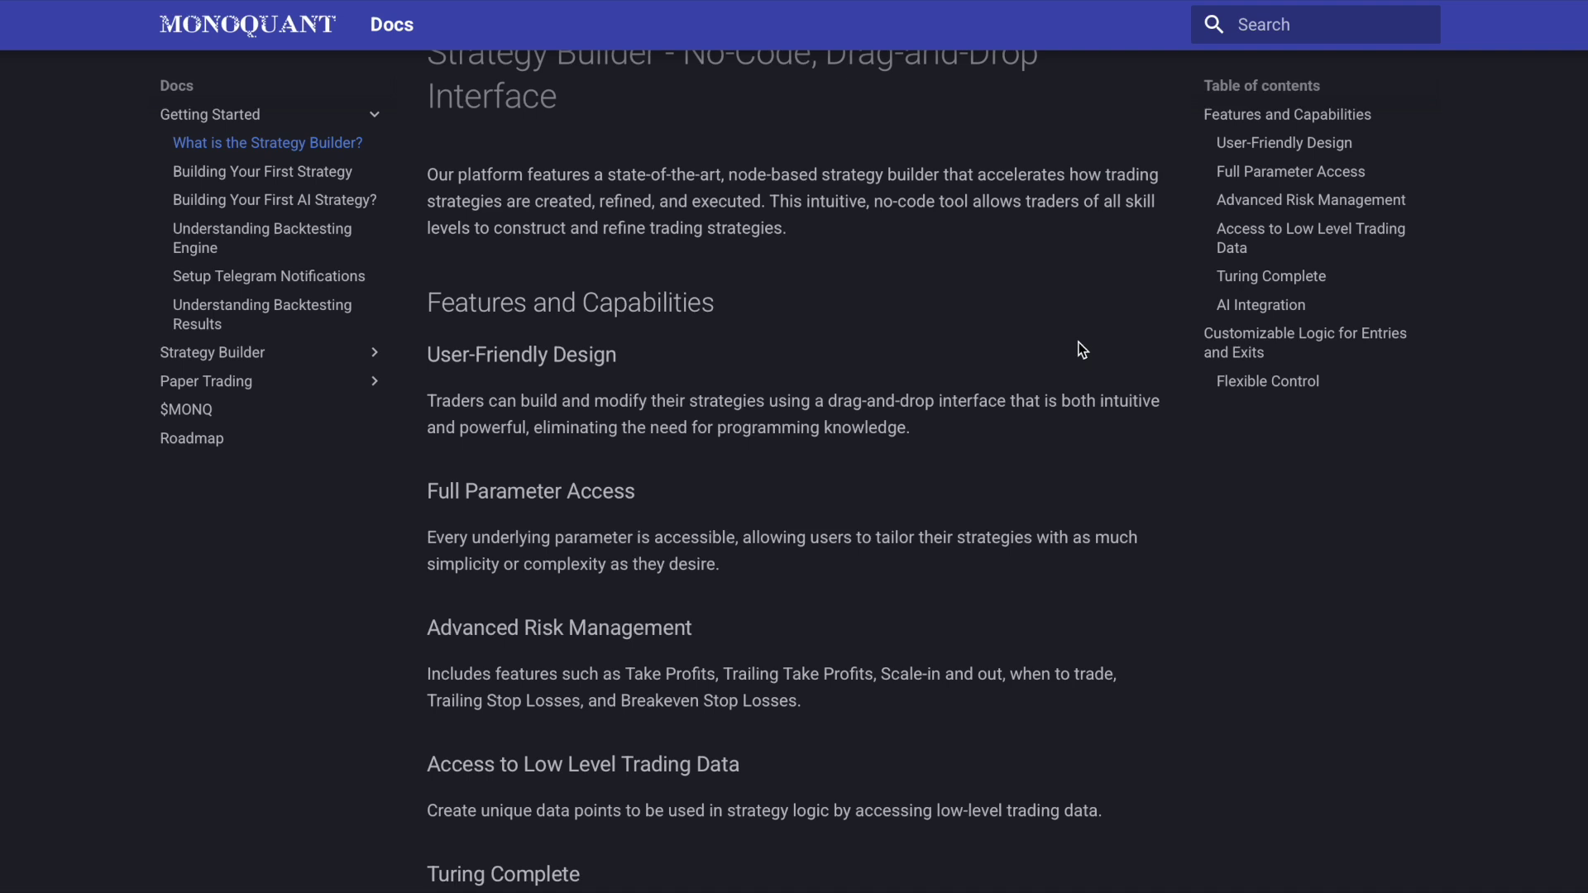
scroll(1082, 349, "down", 1)
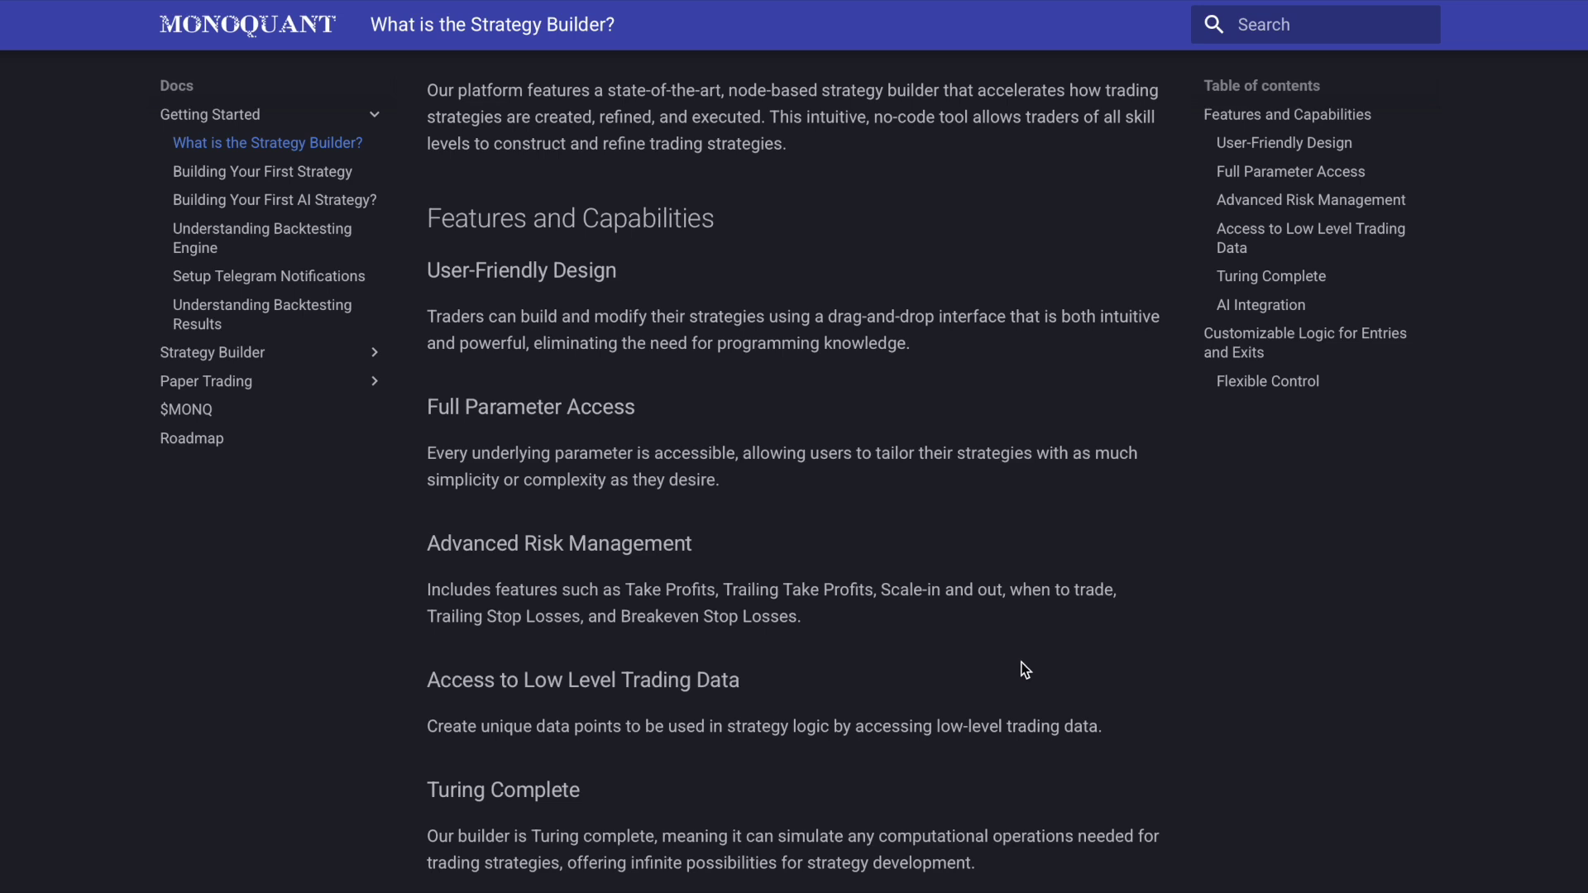
scroll(1026, 670, "down", 3)
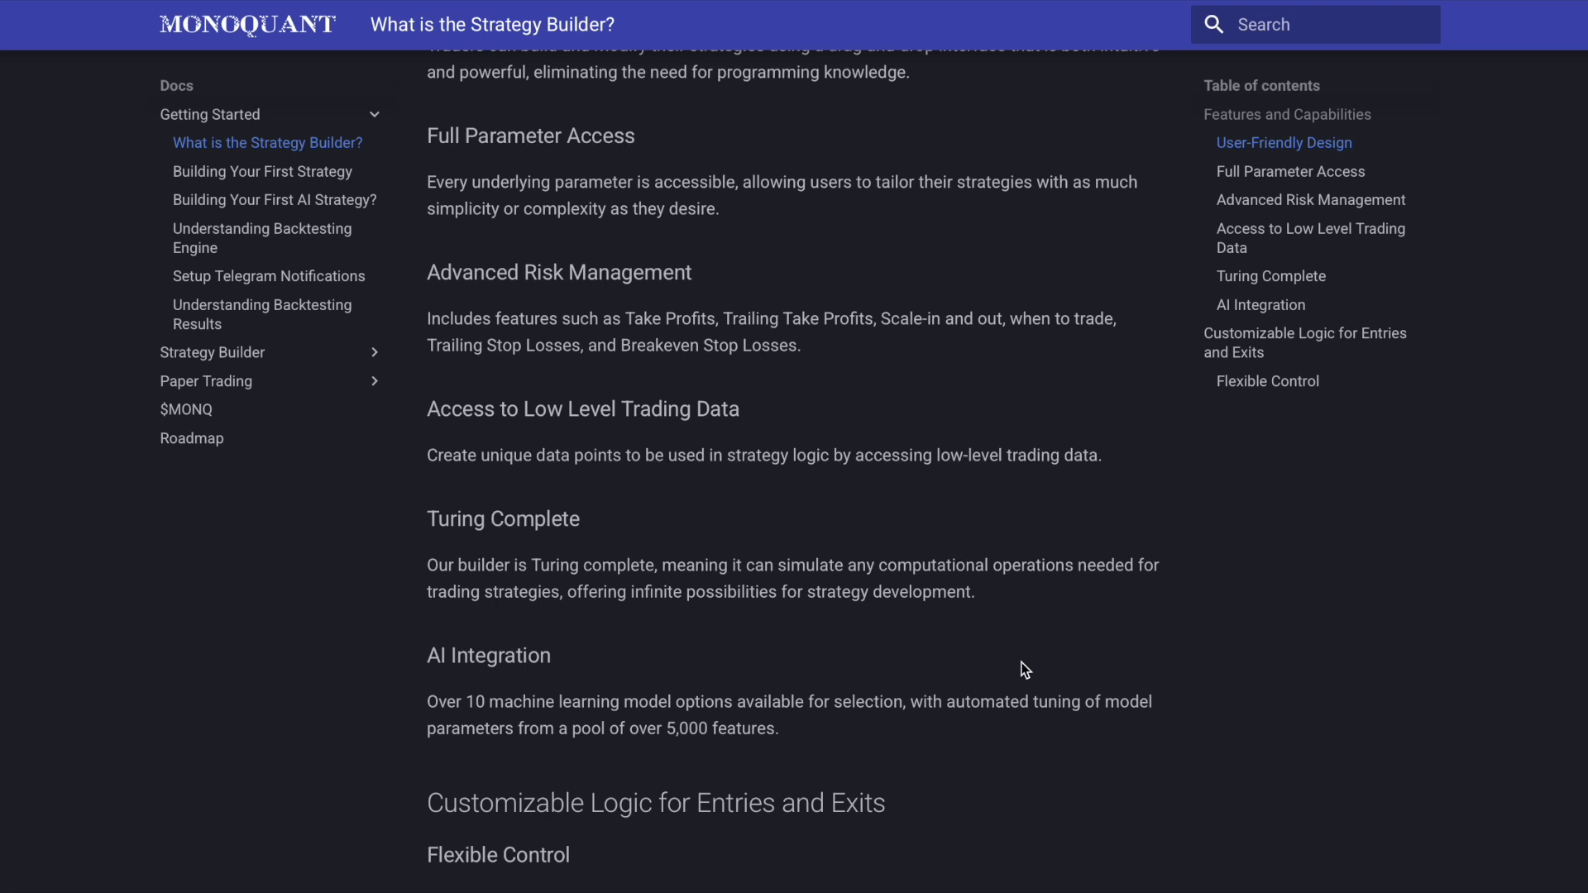
scroll(1025, 670, "down", 2)
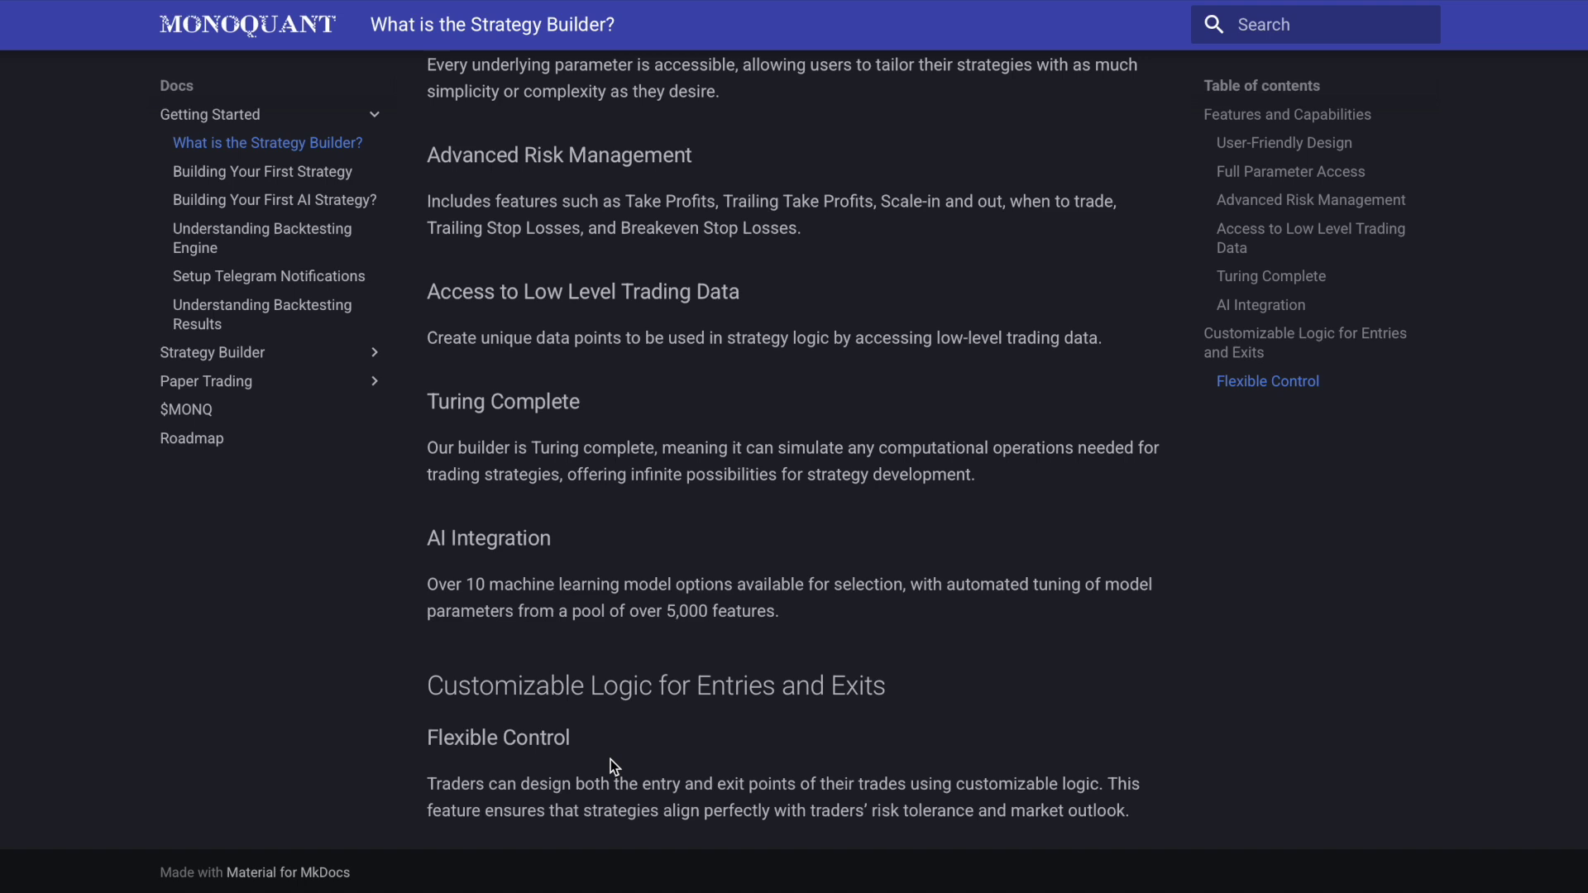
Examine the Strategy Details documentation, covering the compute method example, its tables and the node's inputs
left_click(374, 352)
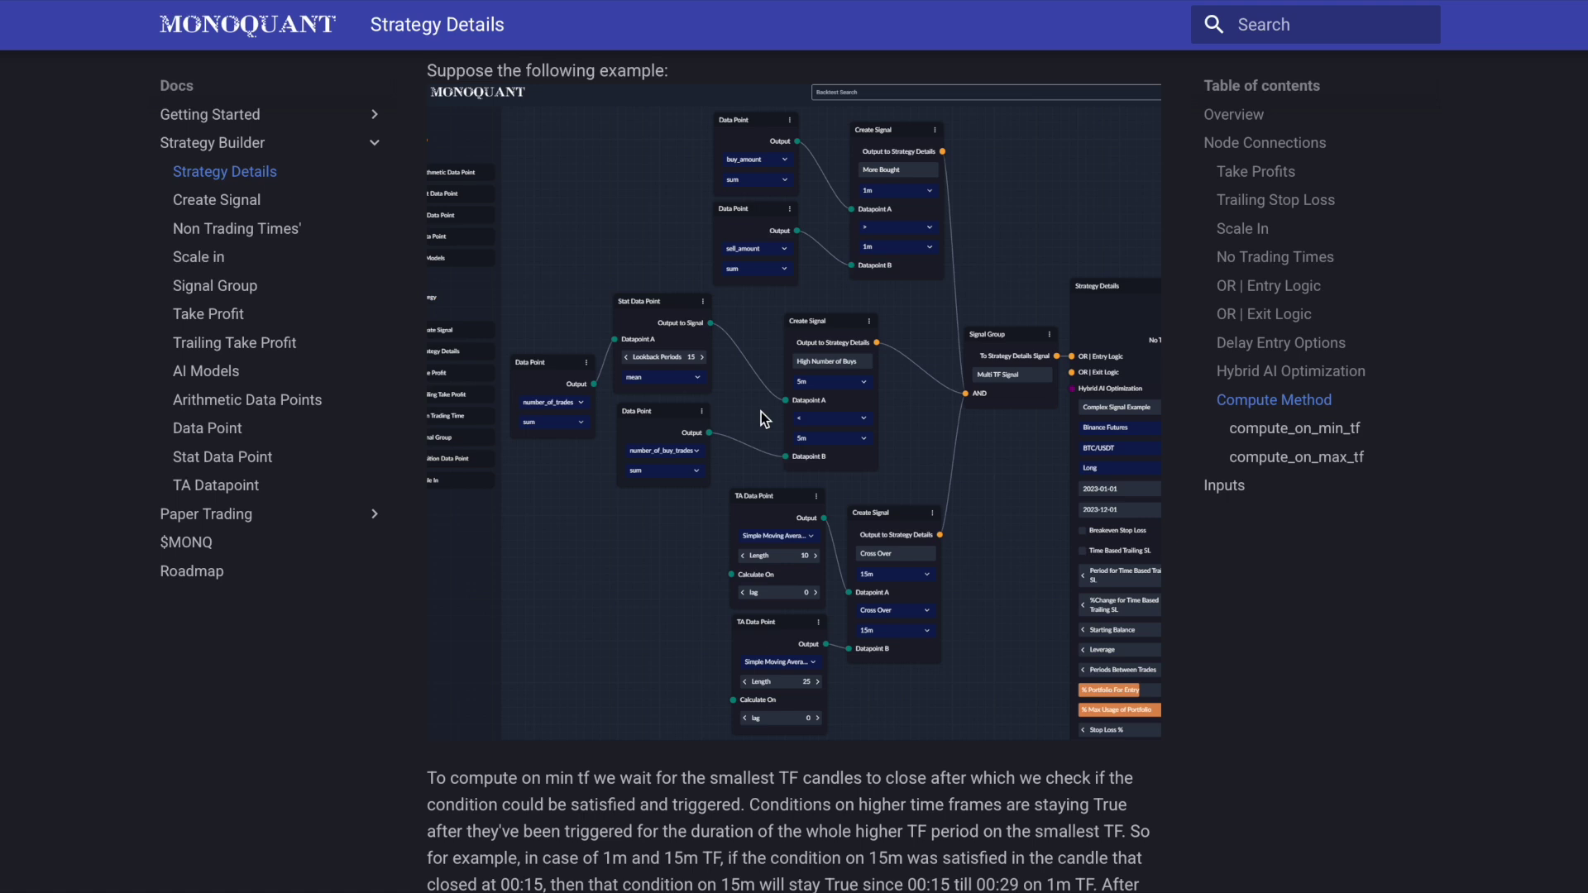
scroll(761, 412, "down", 8)
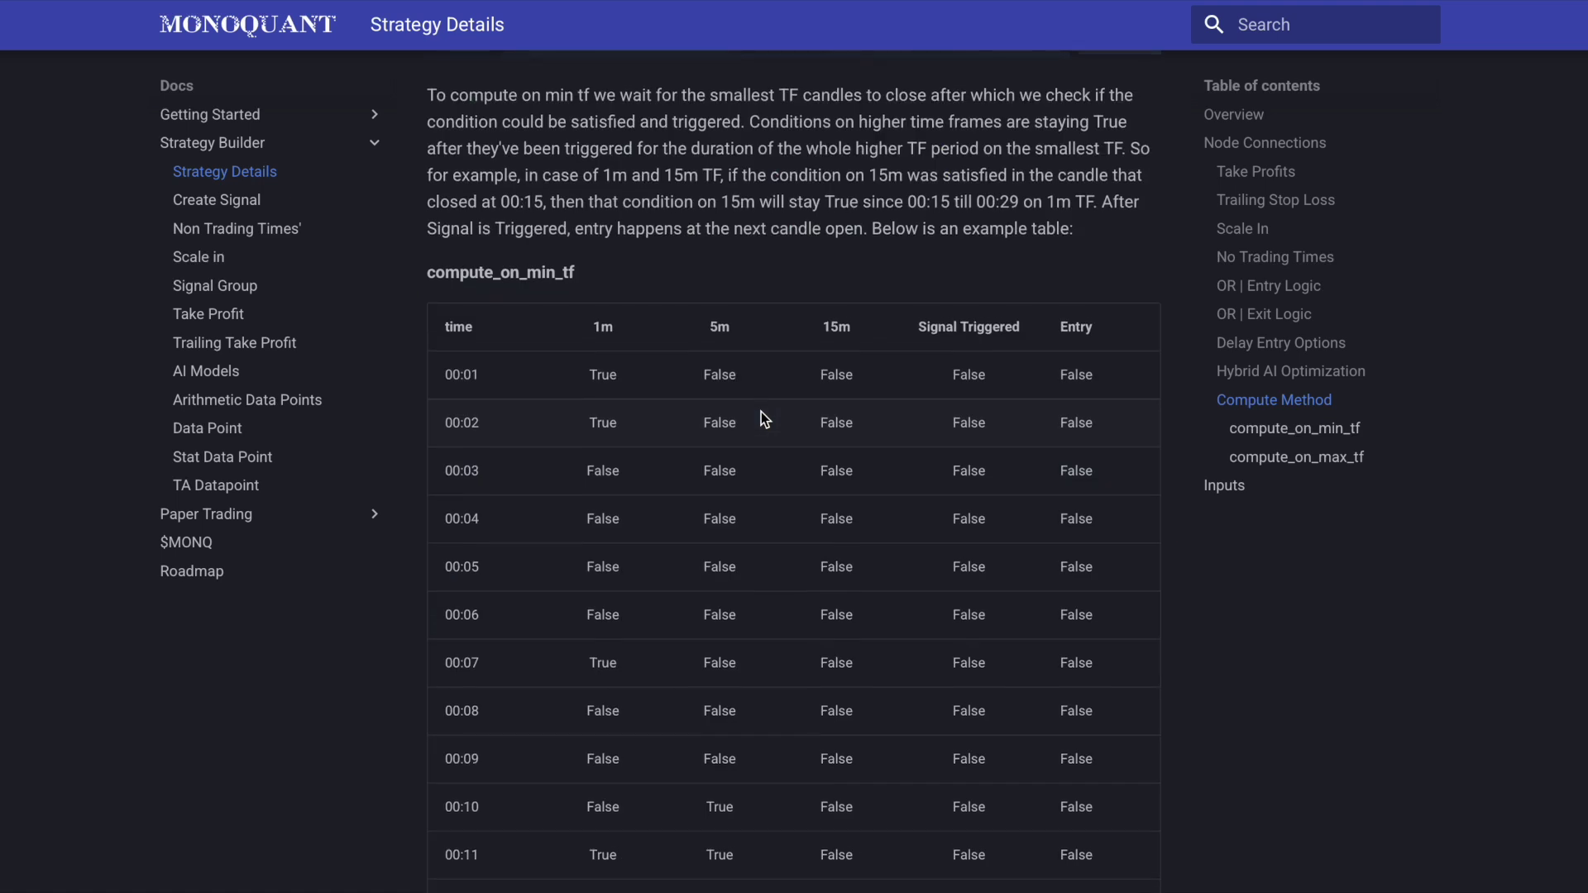
scroll(761, 412, "down", 15)
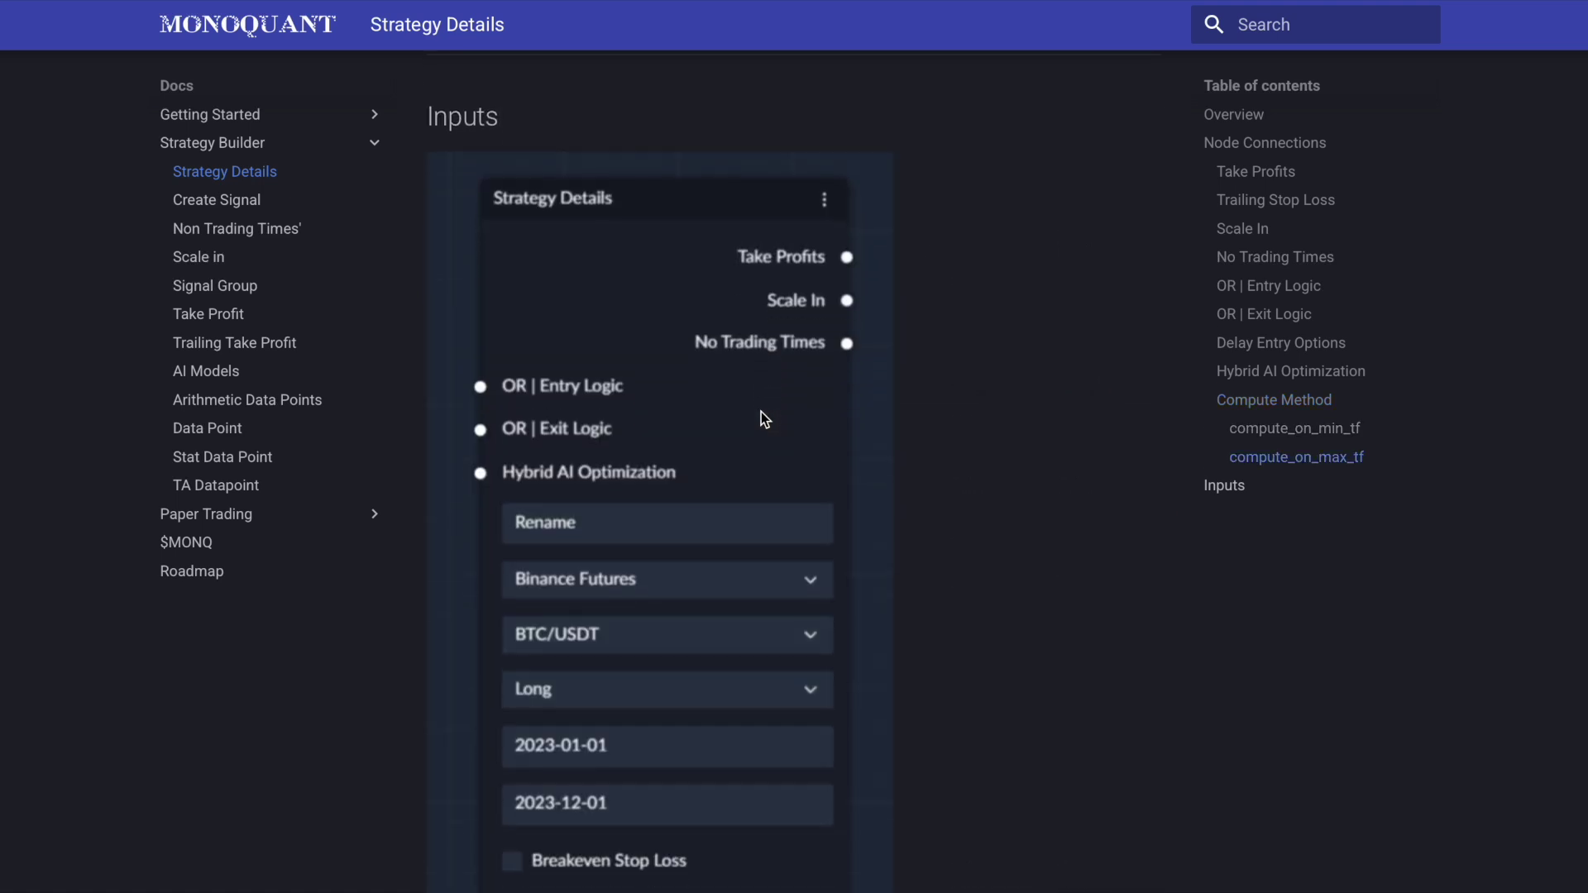
scroll(761, 412, "down", 5)
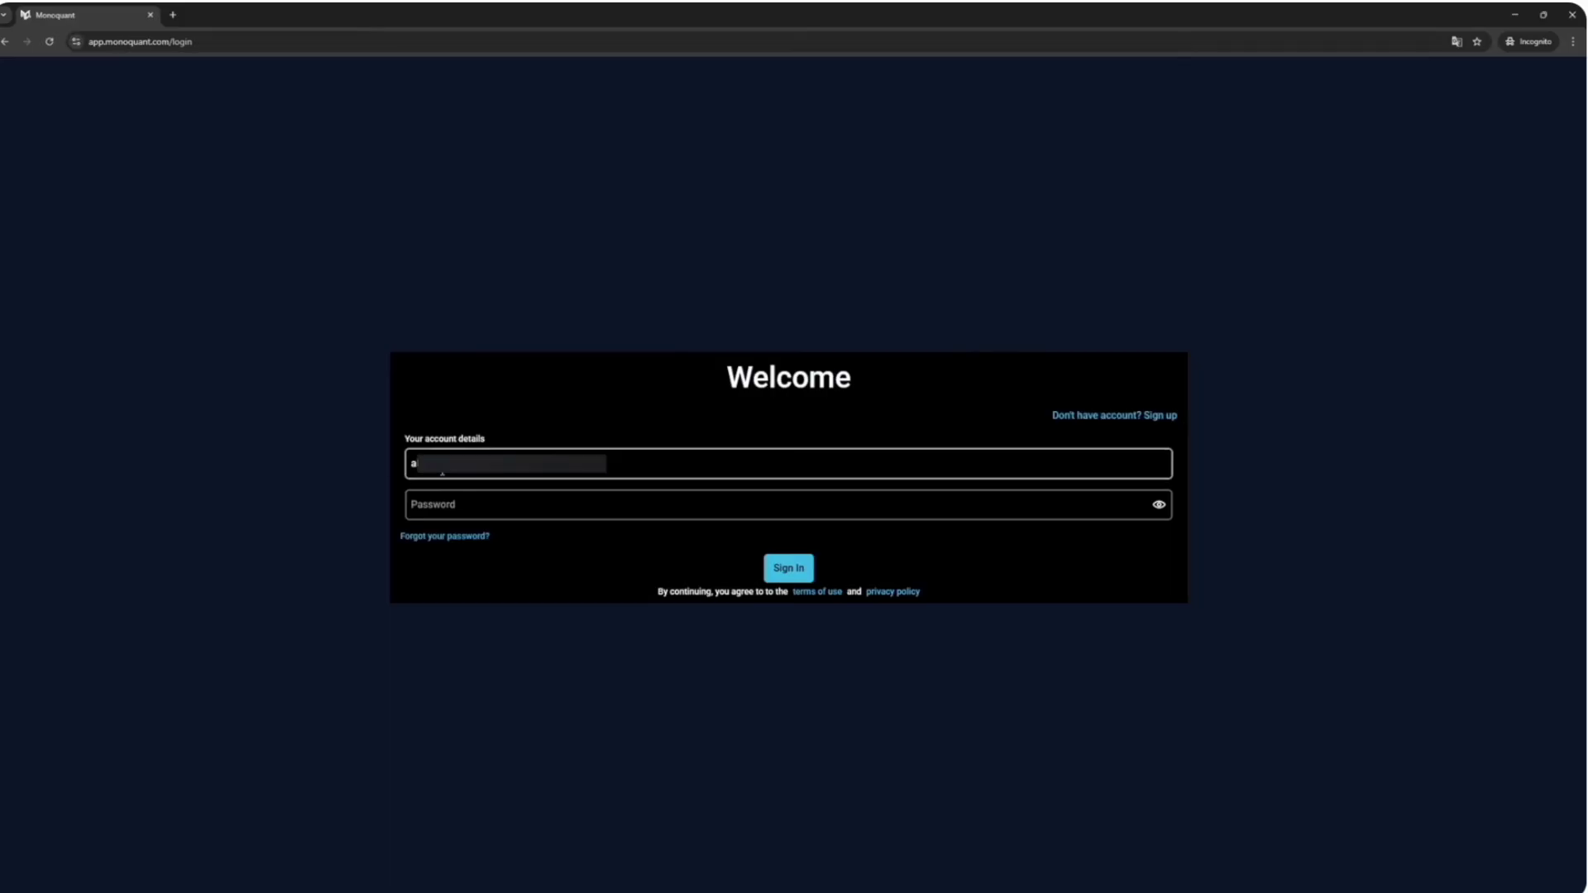
Enter the account password on the MonoQuant login page and sign in
key("Tab")
key("ctrl+v")
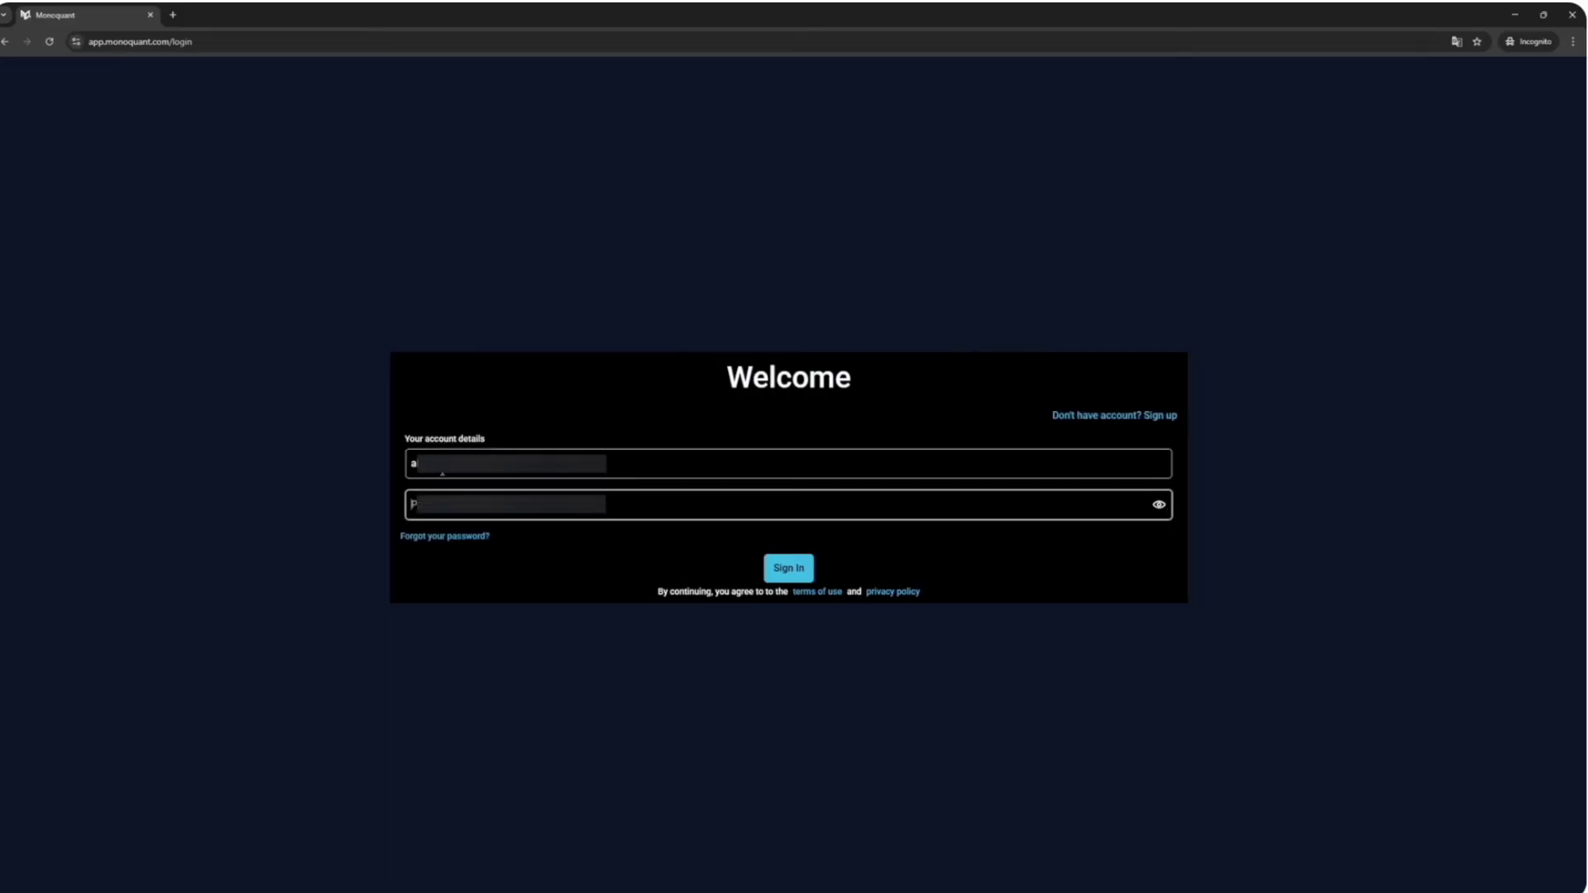
key("Return")
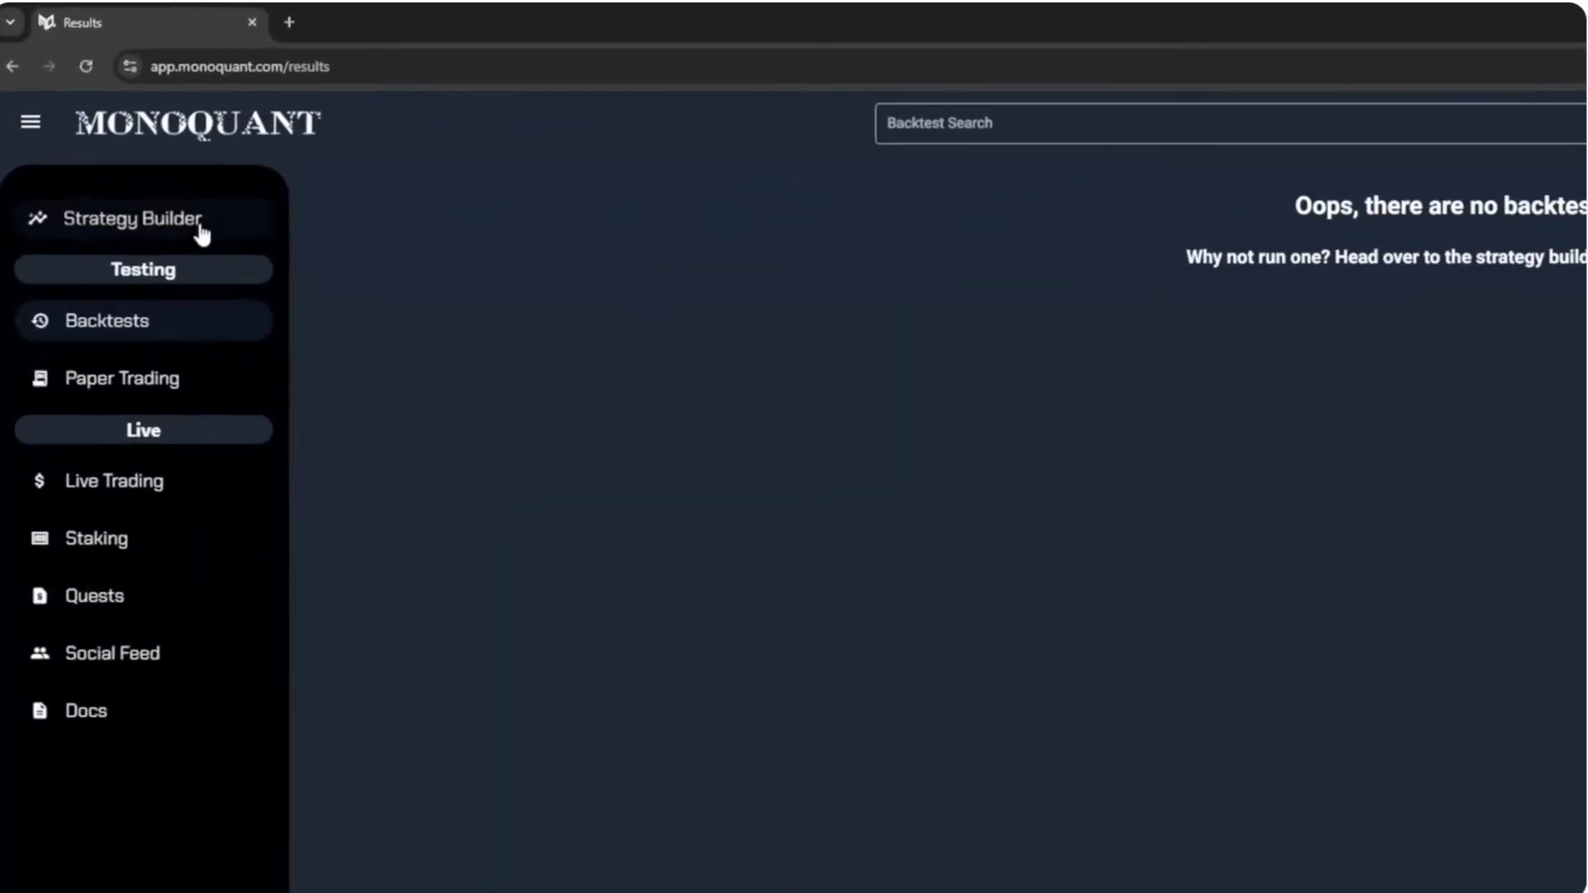
Open the Strategy Builder and name the new strategy "first strategy"
left_click(196, 235)
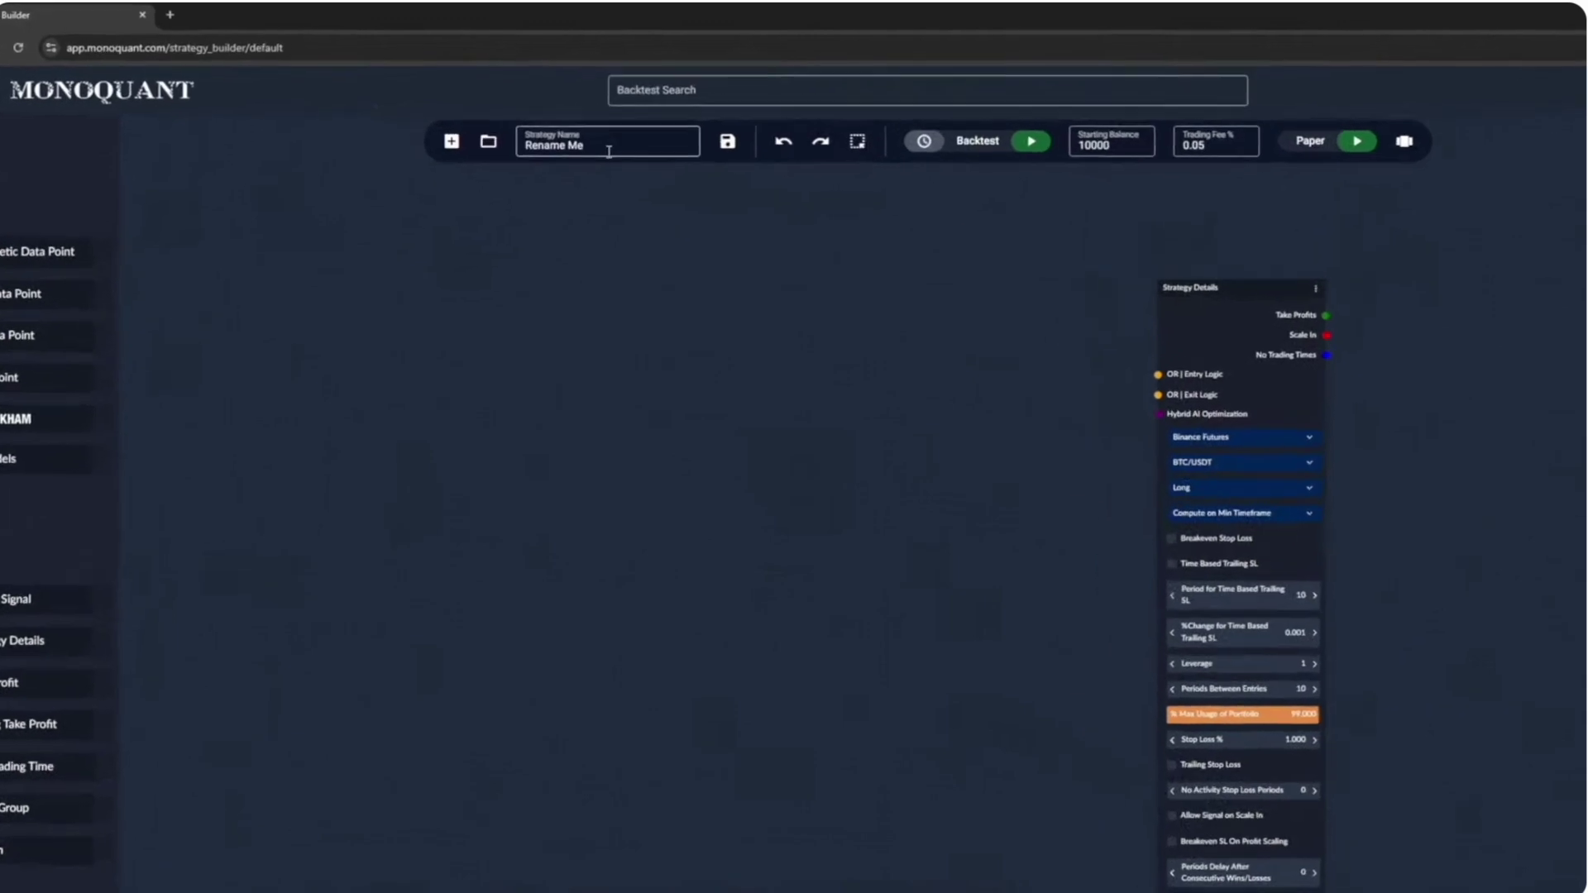
triple_click(529, 126)
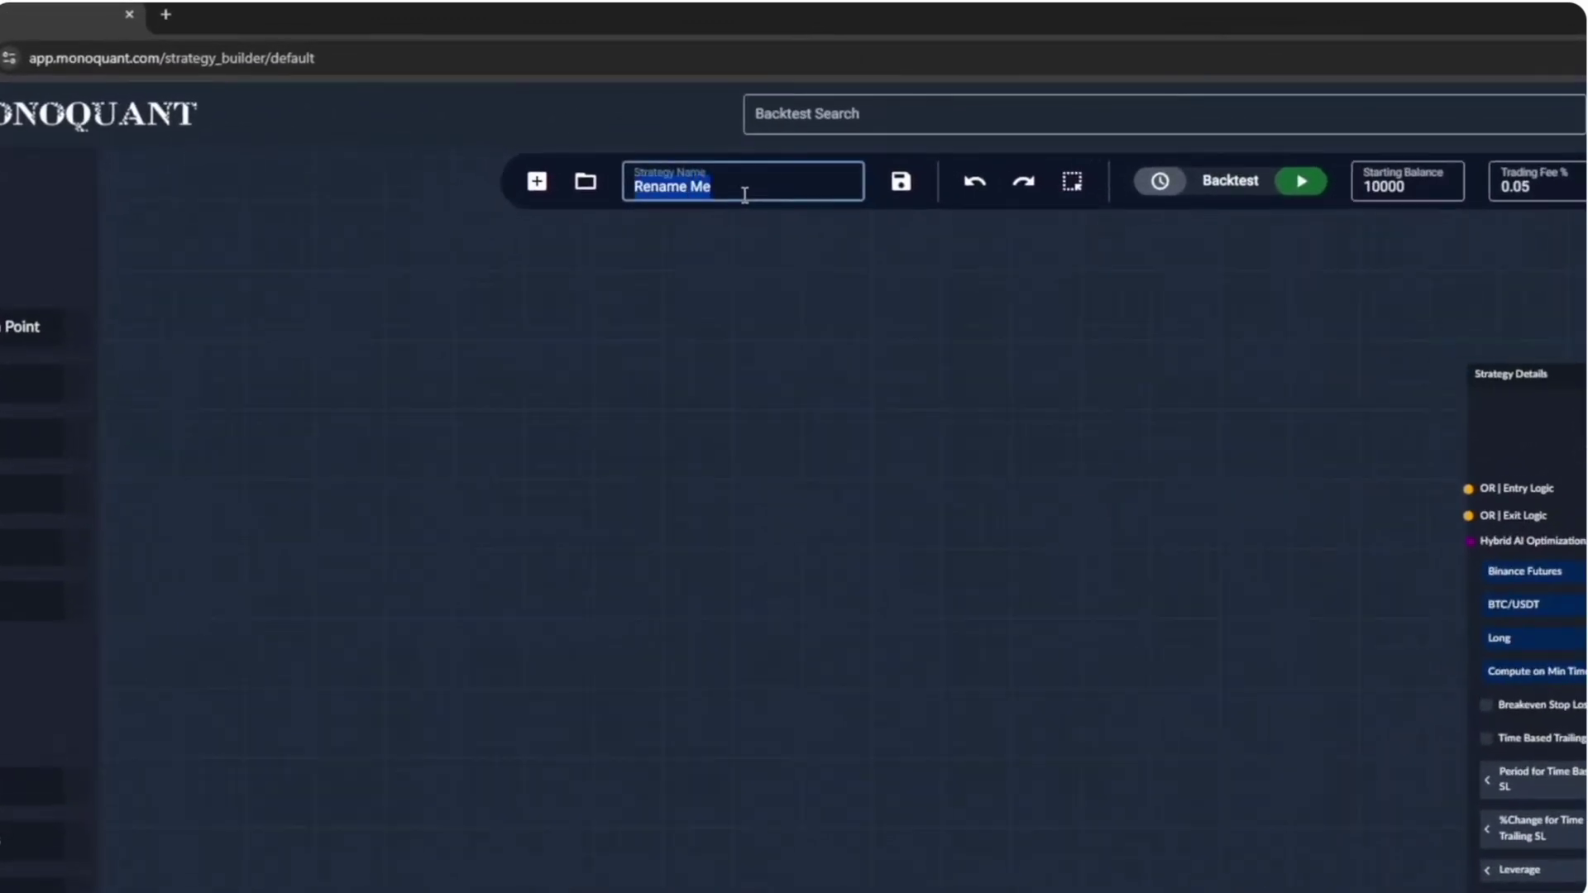
type("End st")
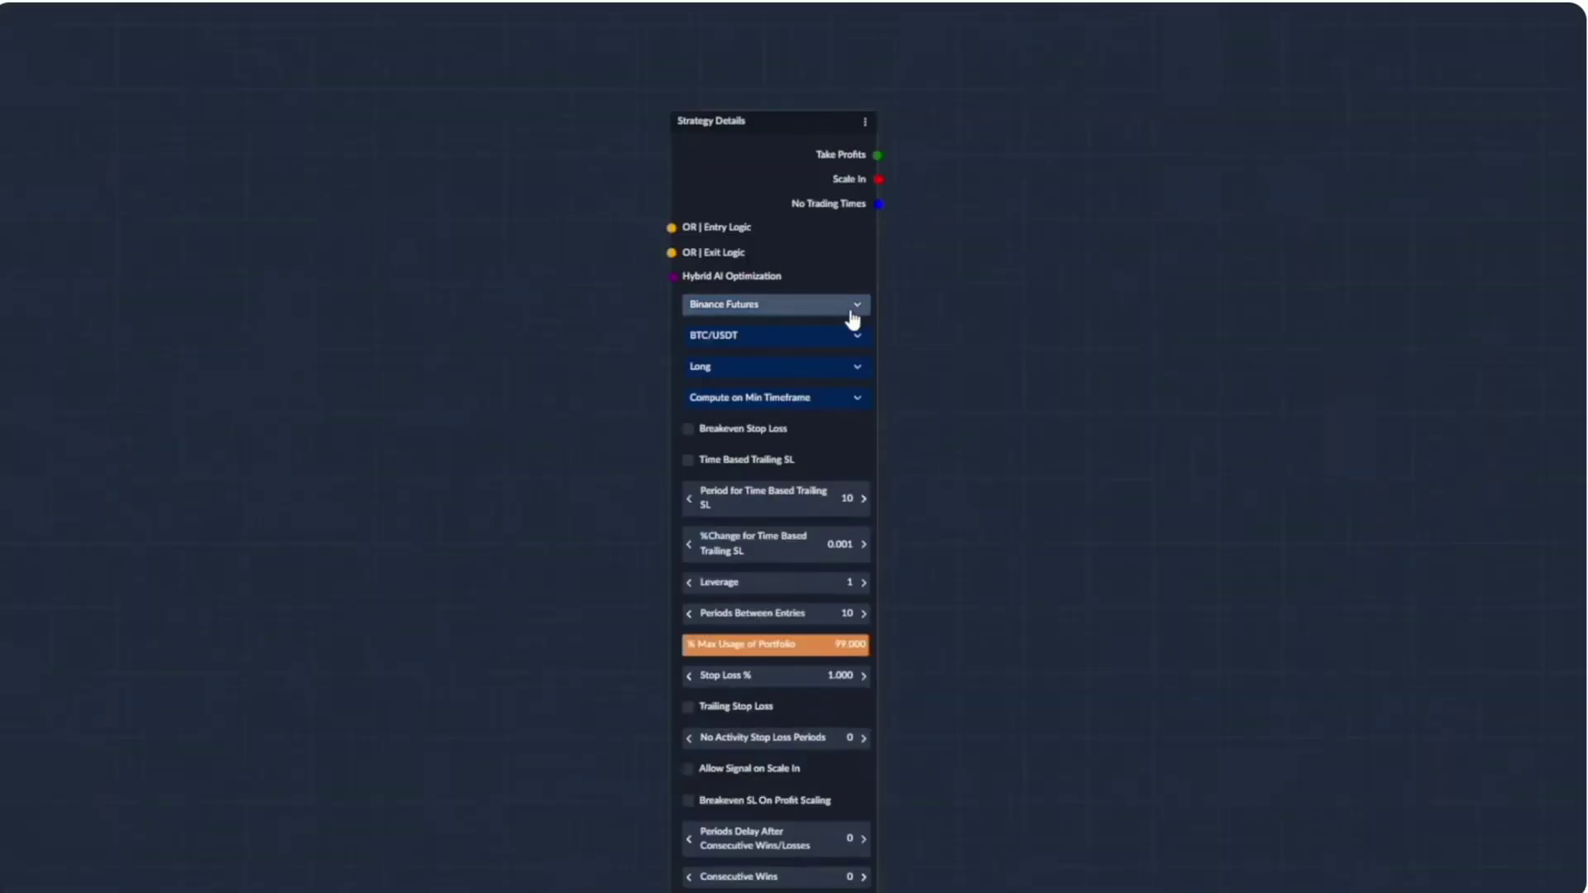
Set the Strategy Details symbol to XRP/USDT, keeping Binance Futures as the exchange and Long as the side
left_click(854, 306)
left_click(852, 317)
left_click(857, 339)
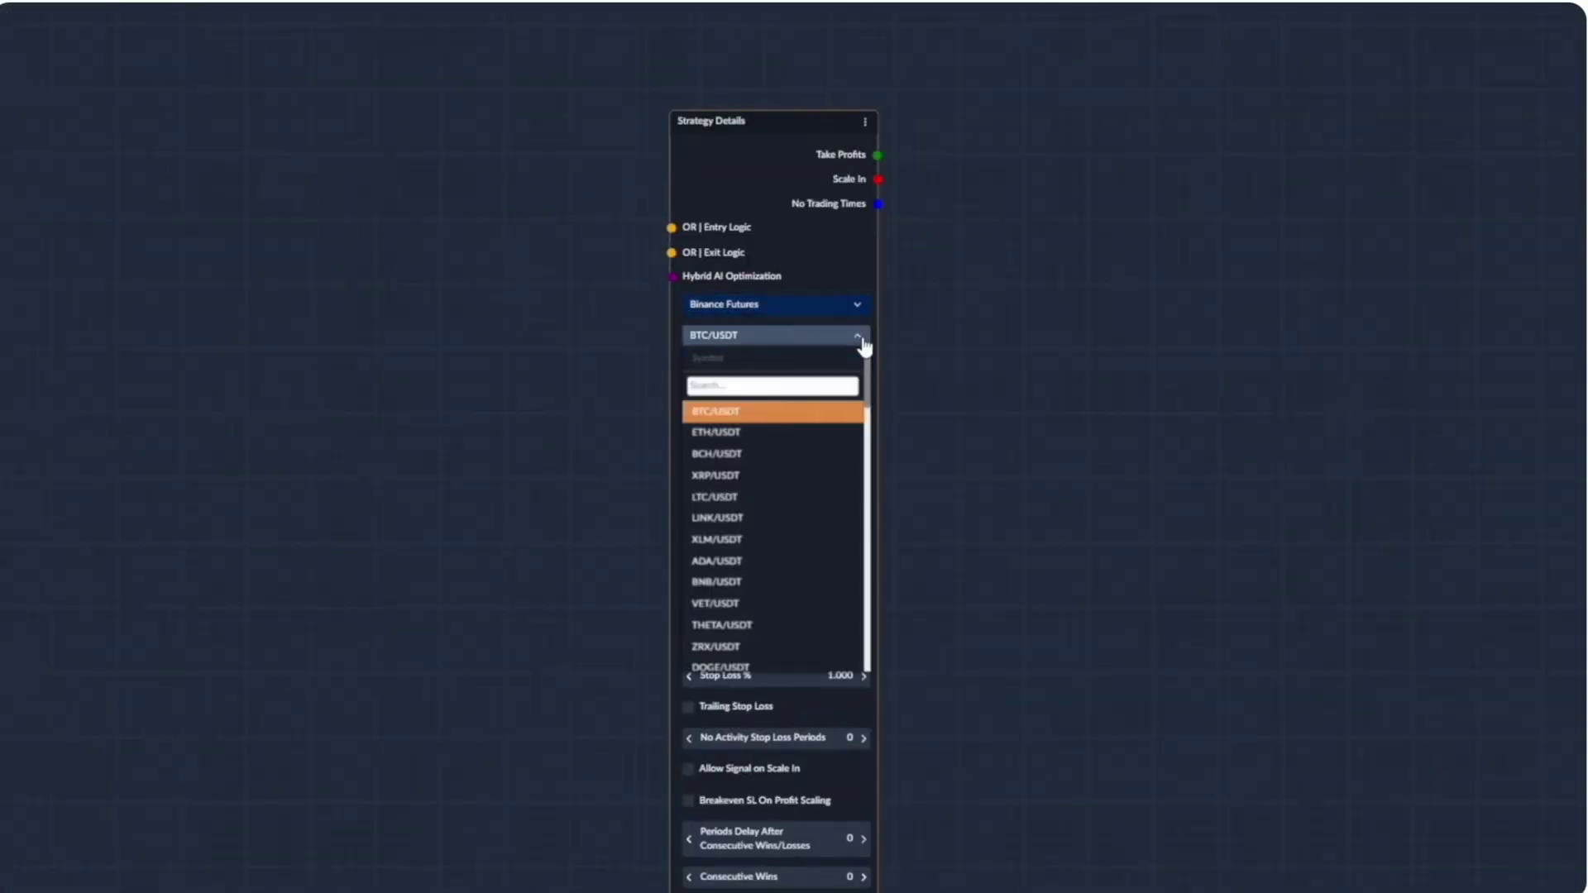
left_click(815, 476)
left_click(860, 369)
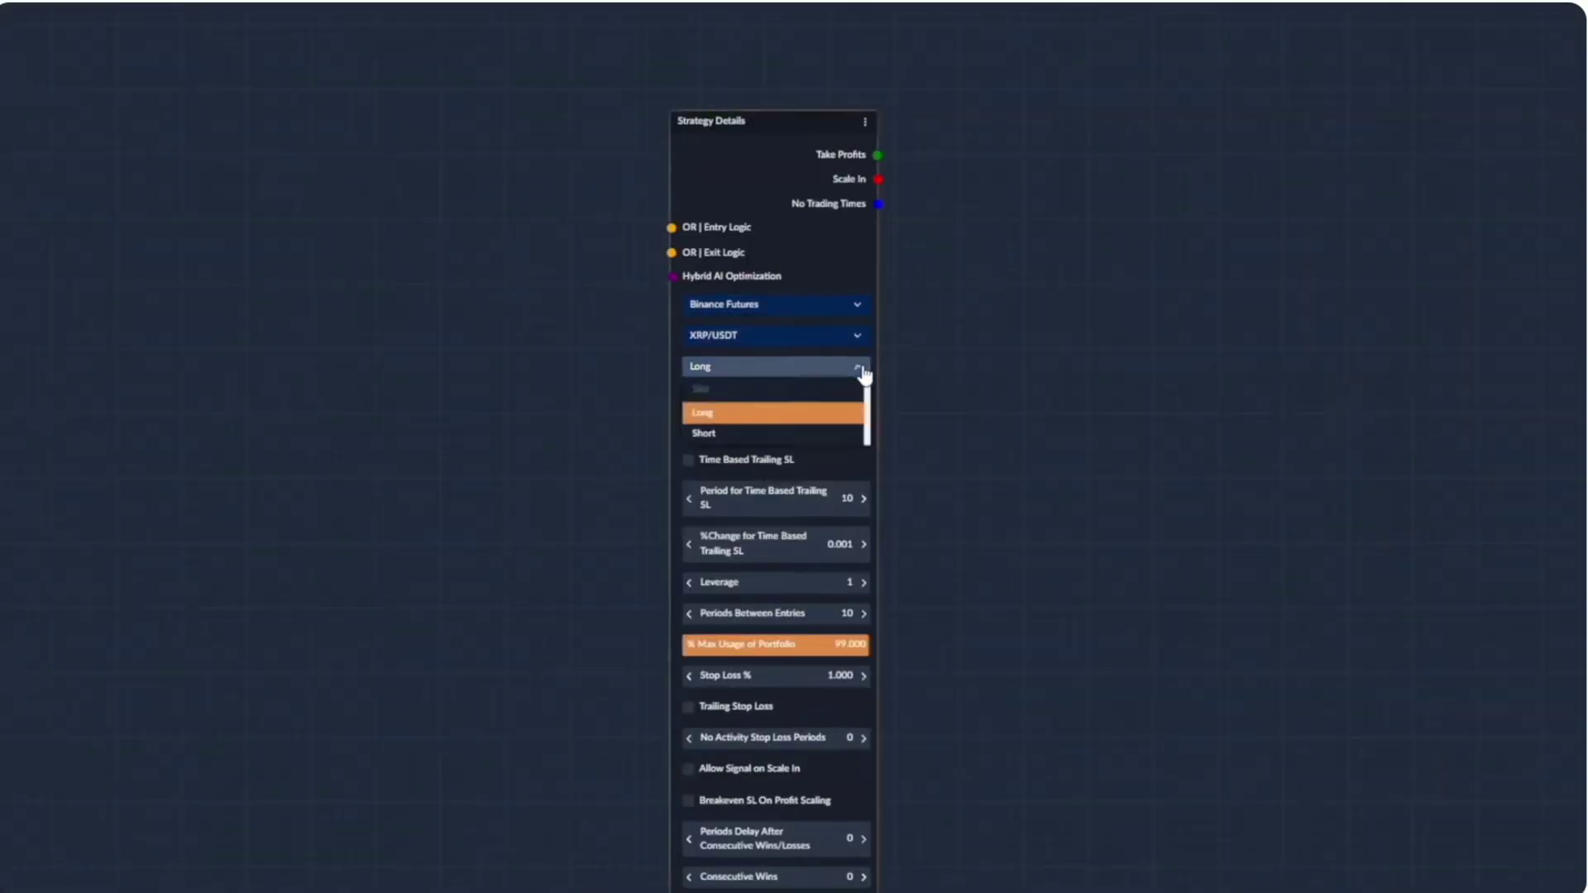
left_click(863, 371)
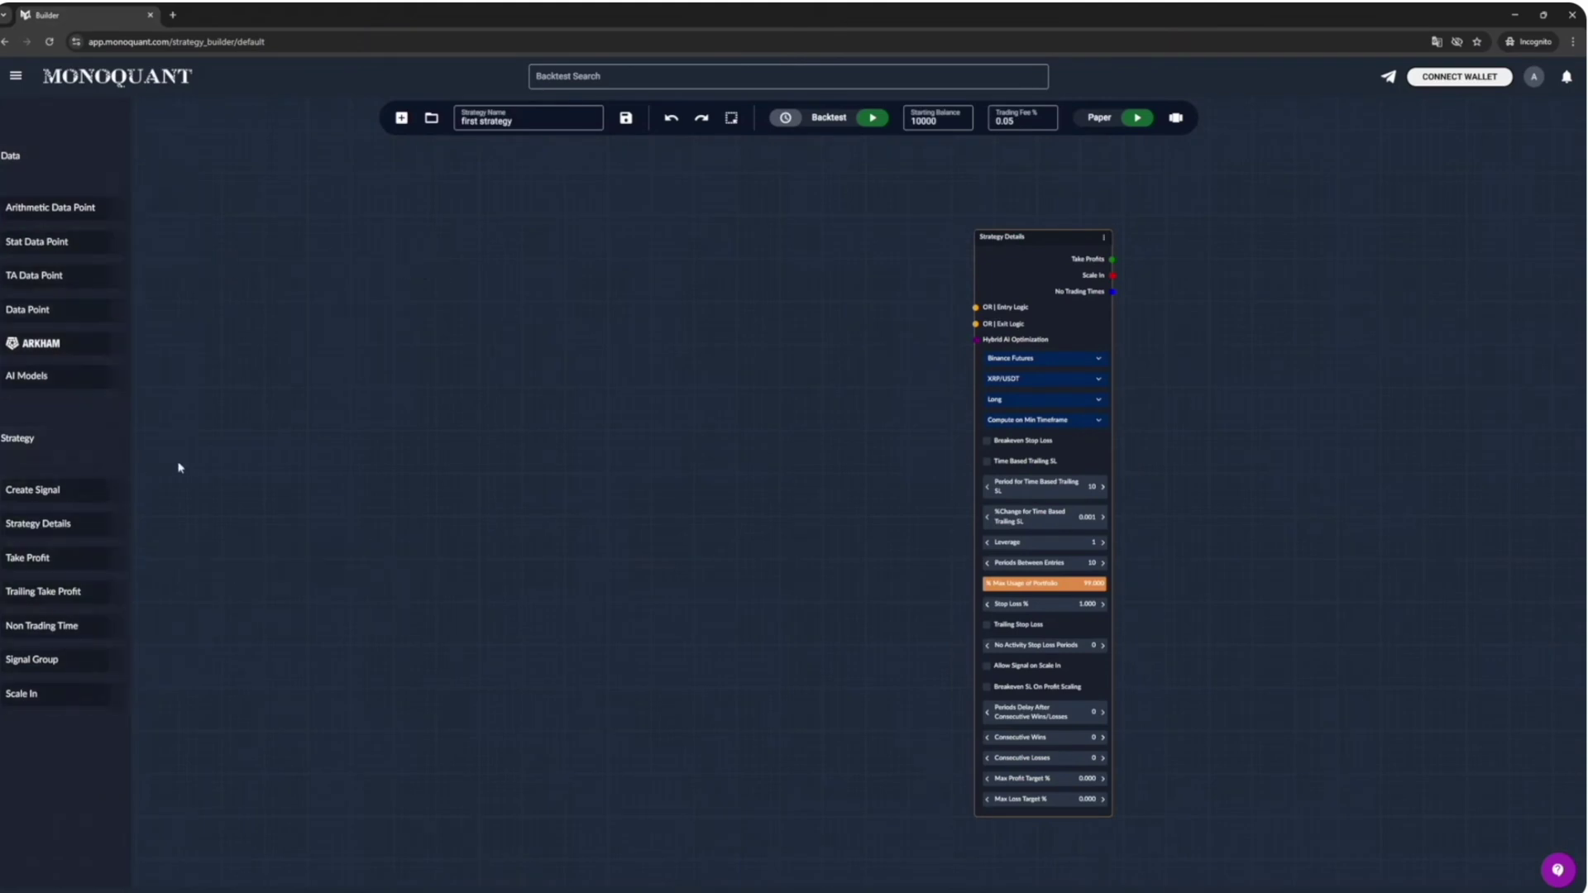
Add a Signal Group for the entry logic and configure its Create Signal node as "crossover" with both timeframes at 30m
left_click_drag(37, 659, 974, 340)
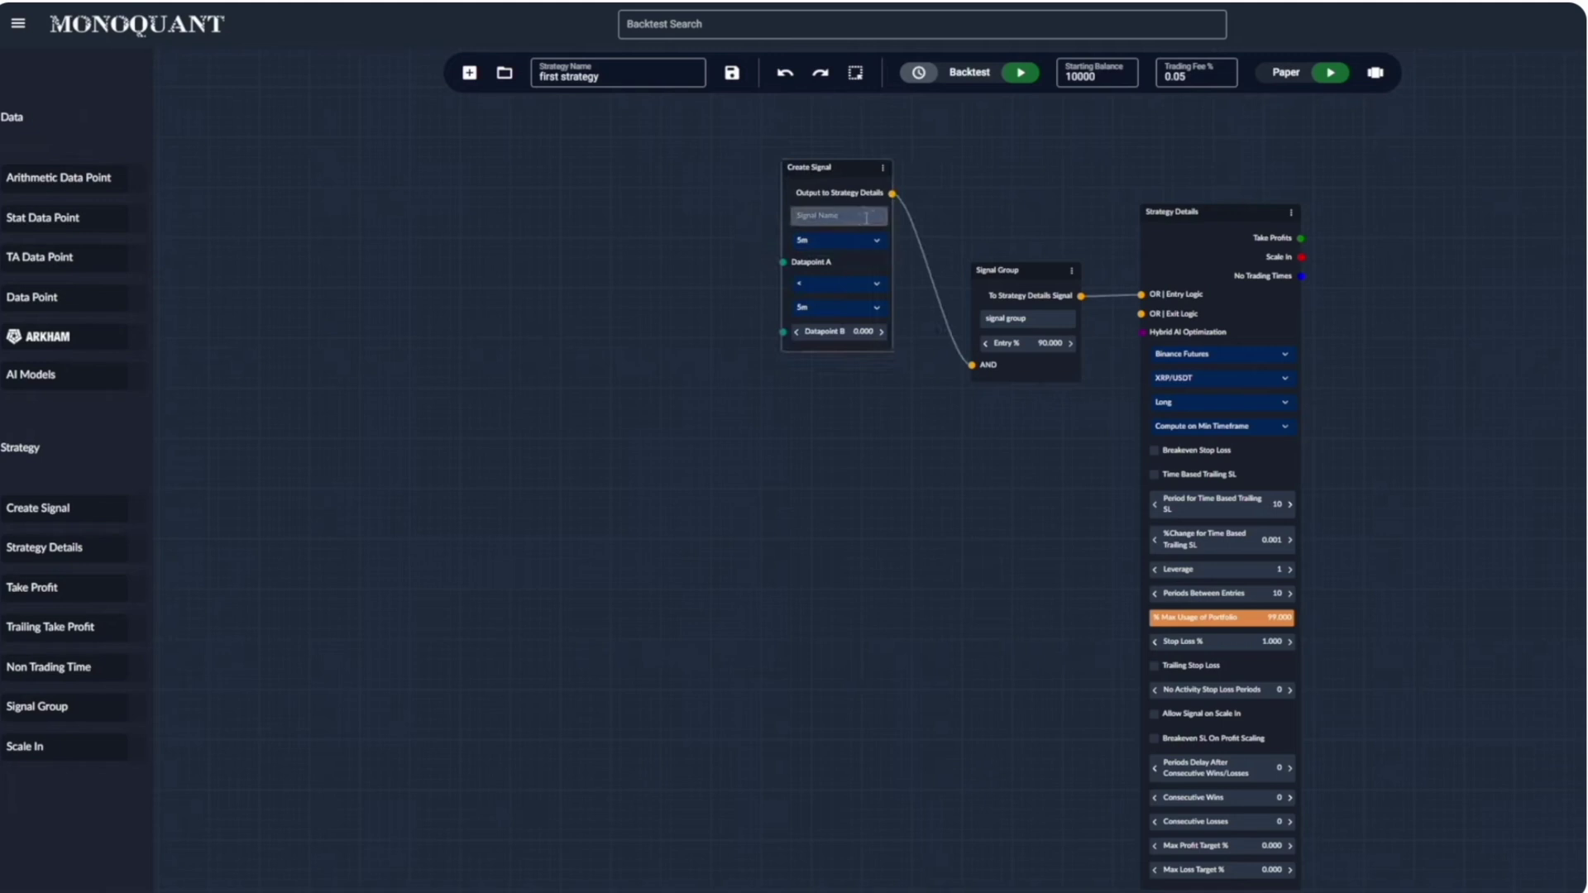
type("crossover")
left_click(875, 240)
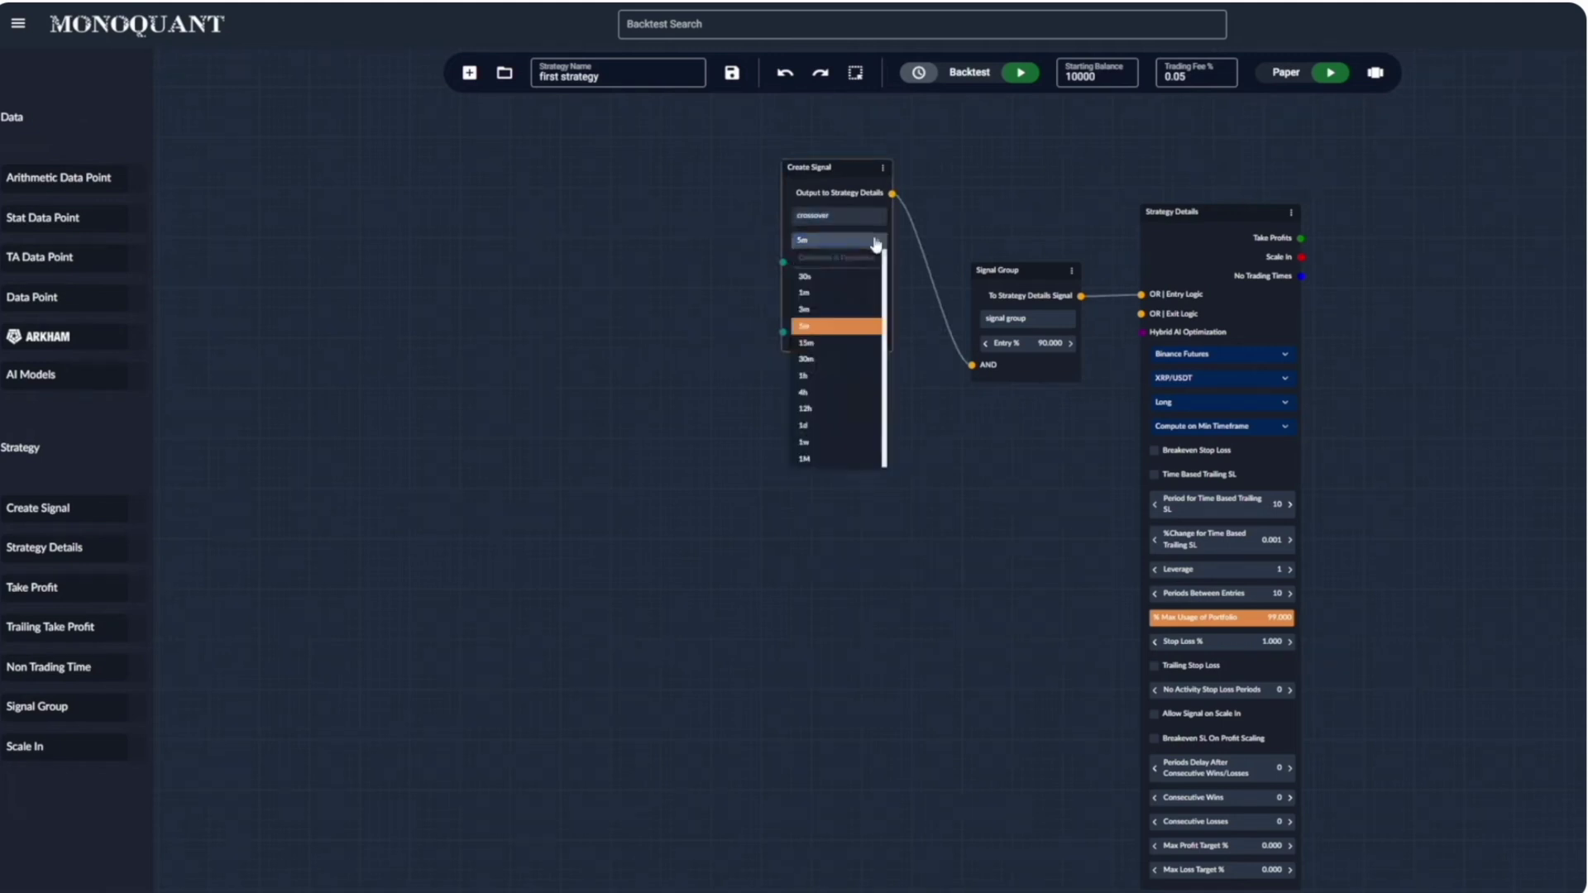
left_click(835, 358)
left_click(868, 310)
left_click(857, 426)
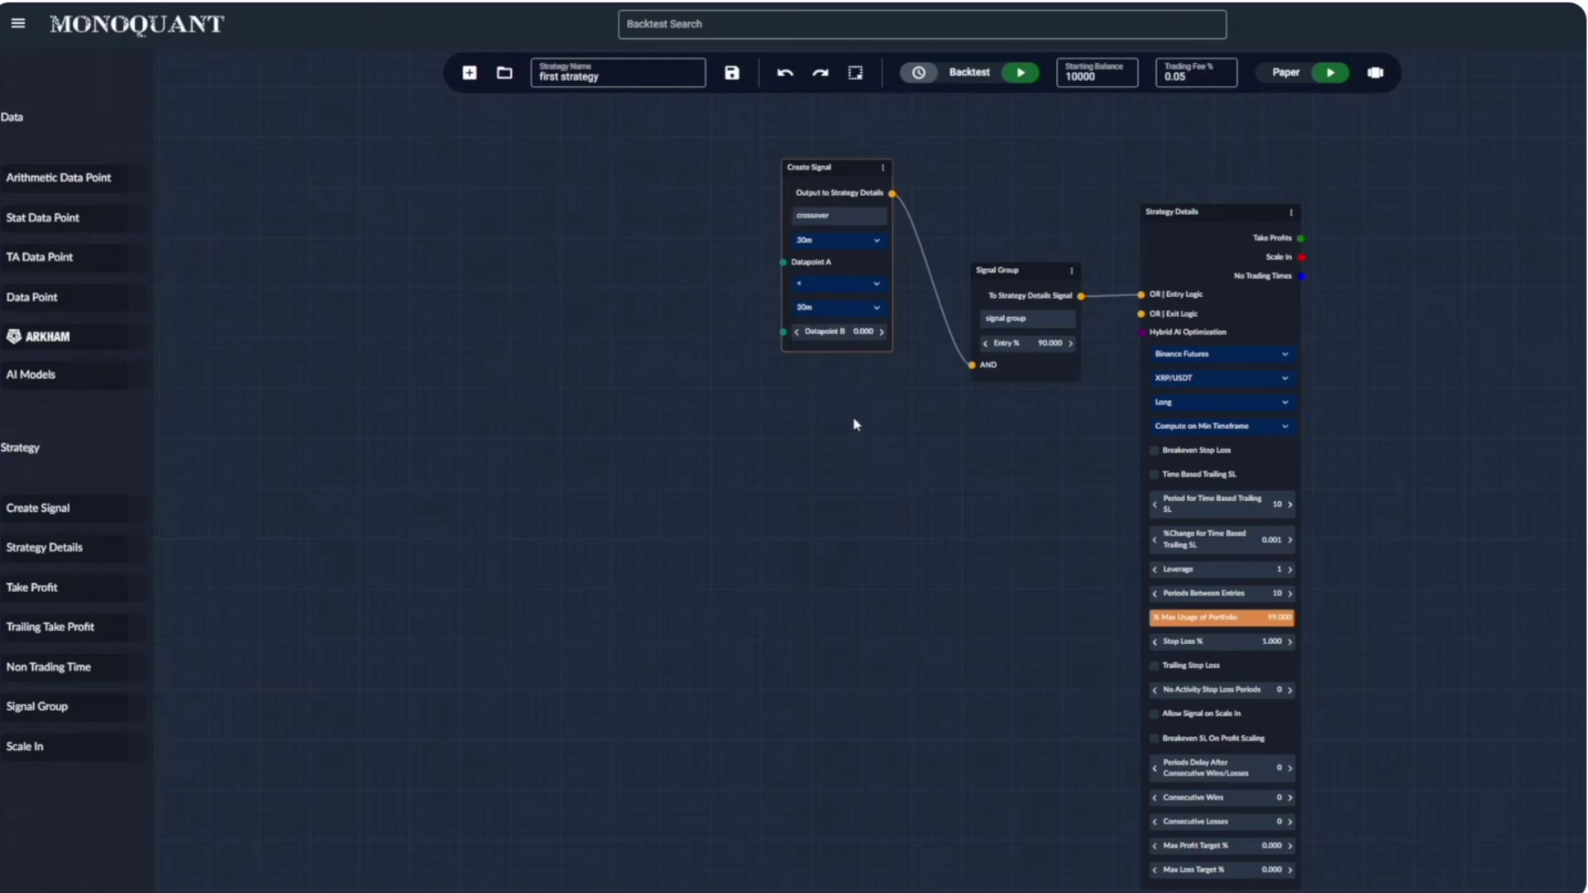
Add two TA Data Point nodes set to the MACD indicator, one outputting MACD and the other Signal
left_click_drag(62, 257, 597, 116)
left_click_drag(34, 257, 583, 359)
left_click(647, 161)
left_click(648, 213)
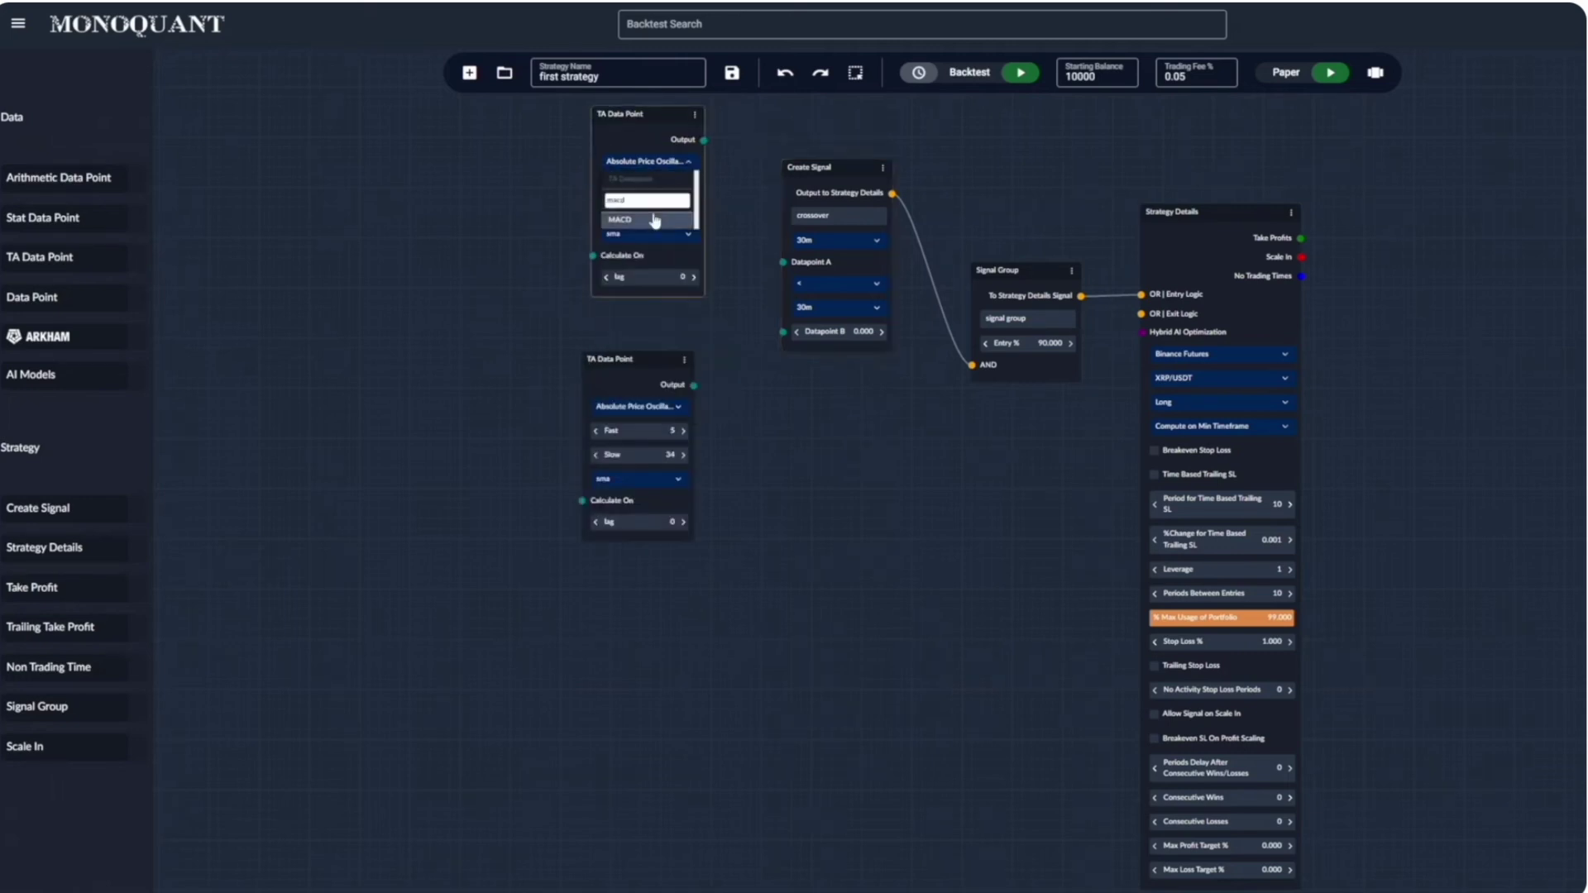
left_click(639, 406)
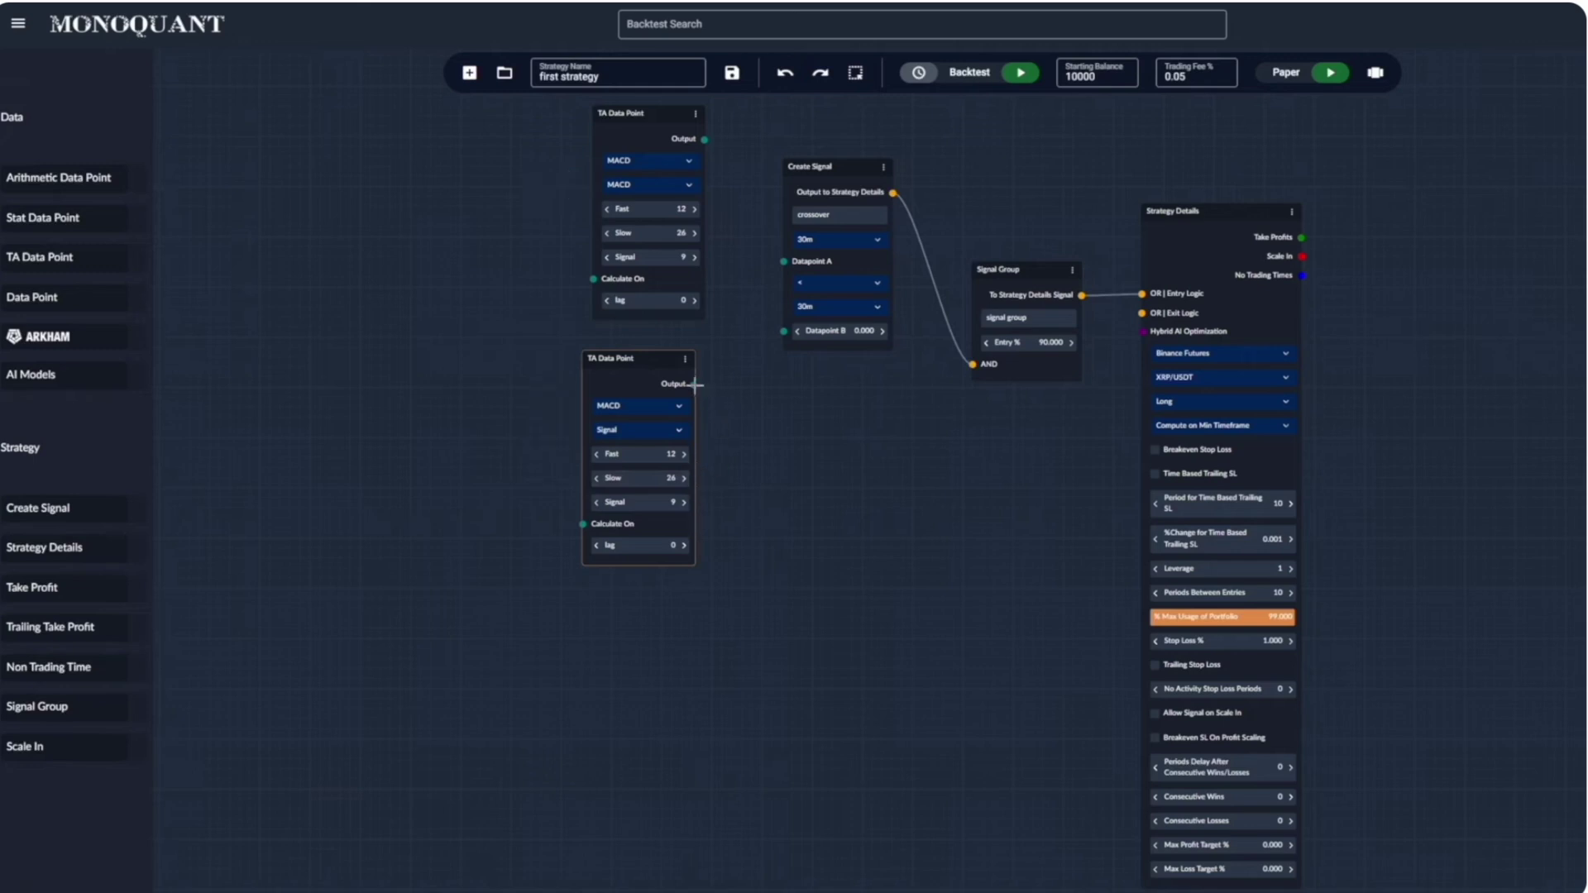
Connect the MACD output to Datapoint A and the Signal output to Datapoint B, using Cross Over as the comparison
left_click_drag(695, 385, 783, 330)
left_click_drag(705, 139, 784, 261)
left_click(838, 282)
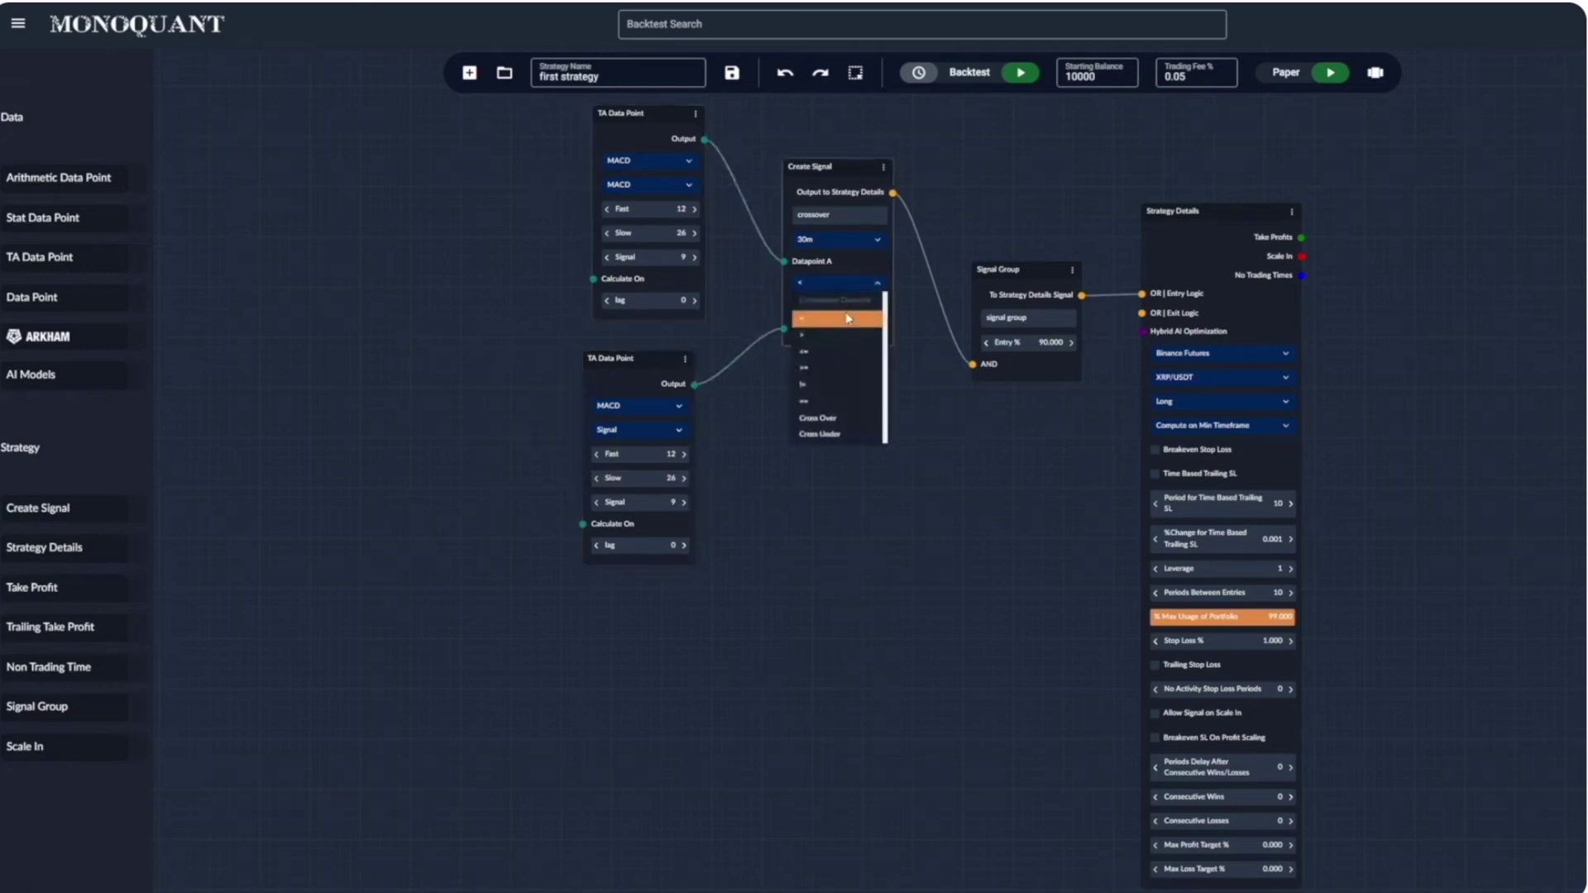
left_click(856, 417)
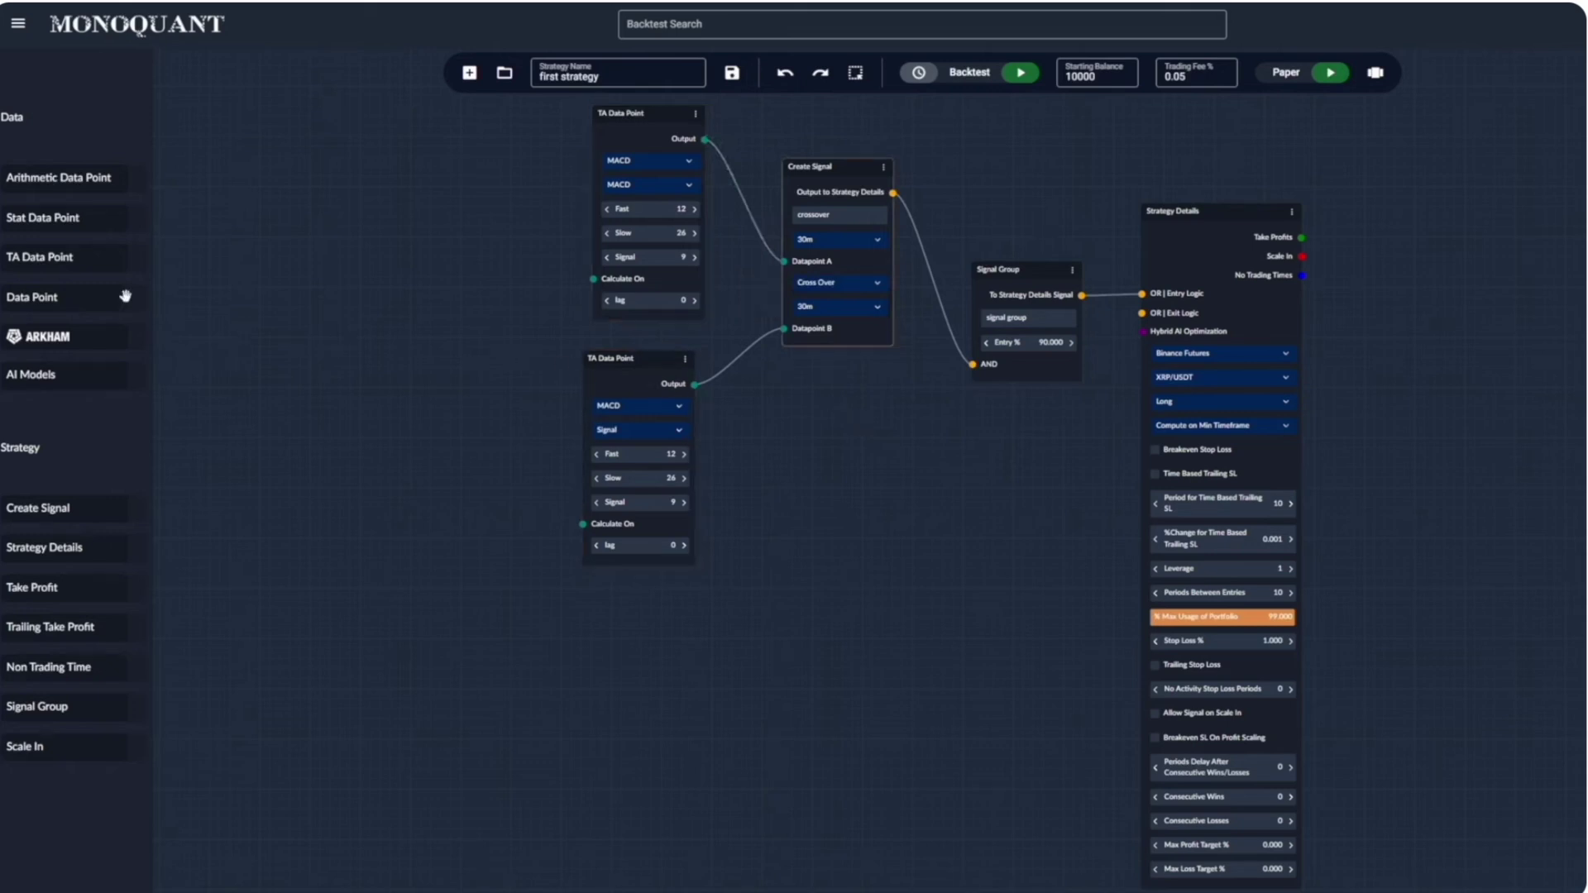
Add a Data Point node set to close and connect it to Calculate On of both MACD nodes
left_click_drag(85, 295, 351, 276)
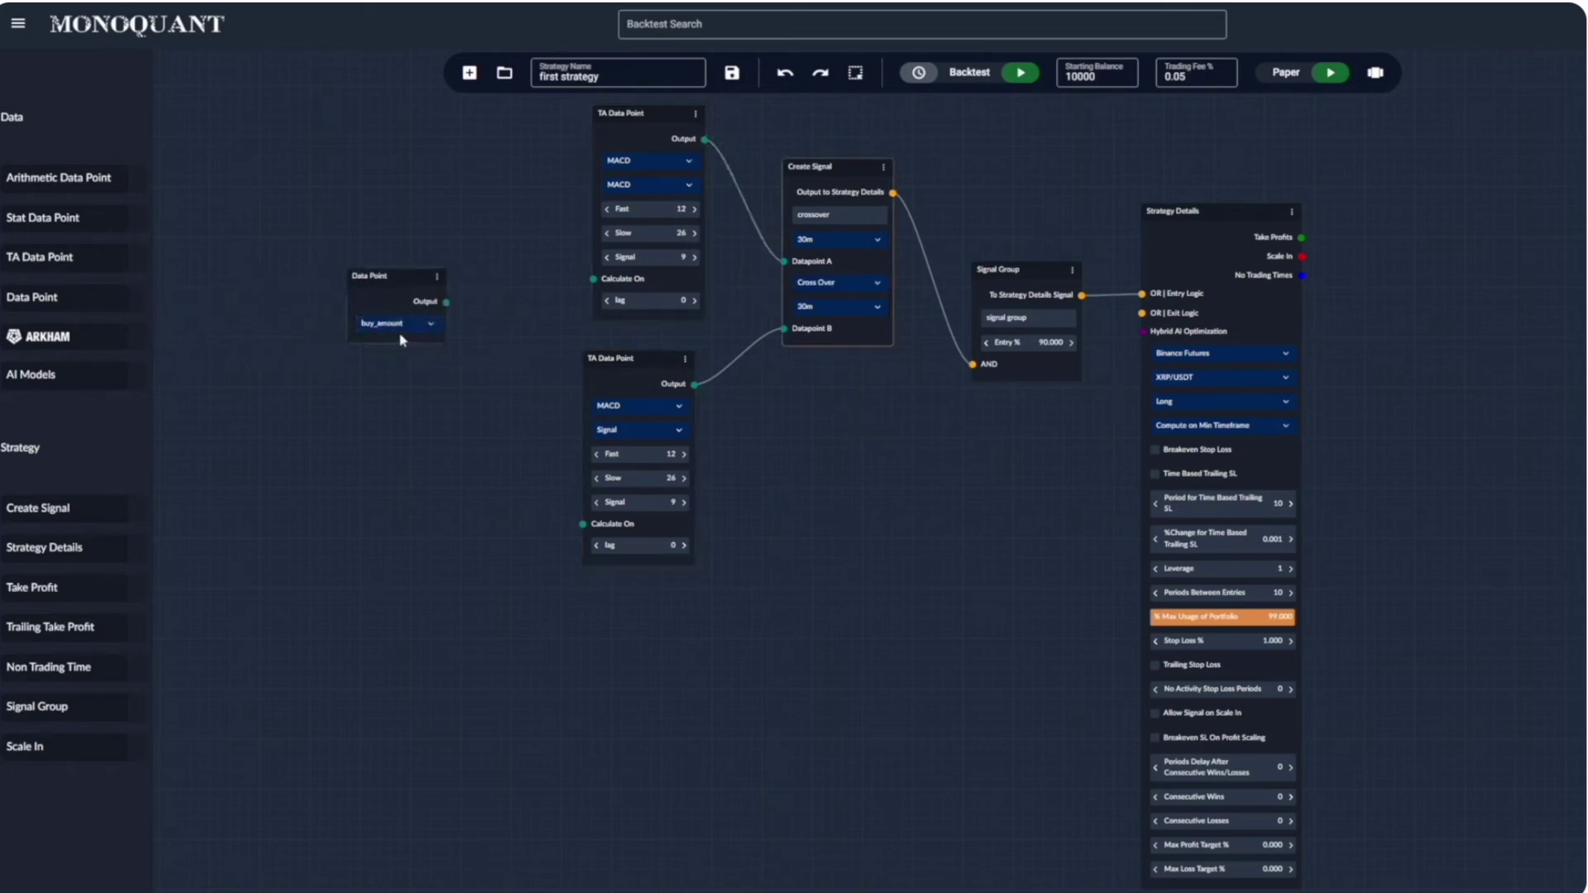
left_click(429, 326)
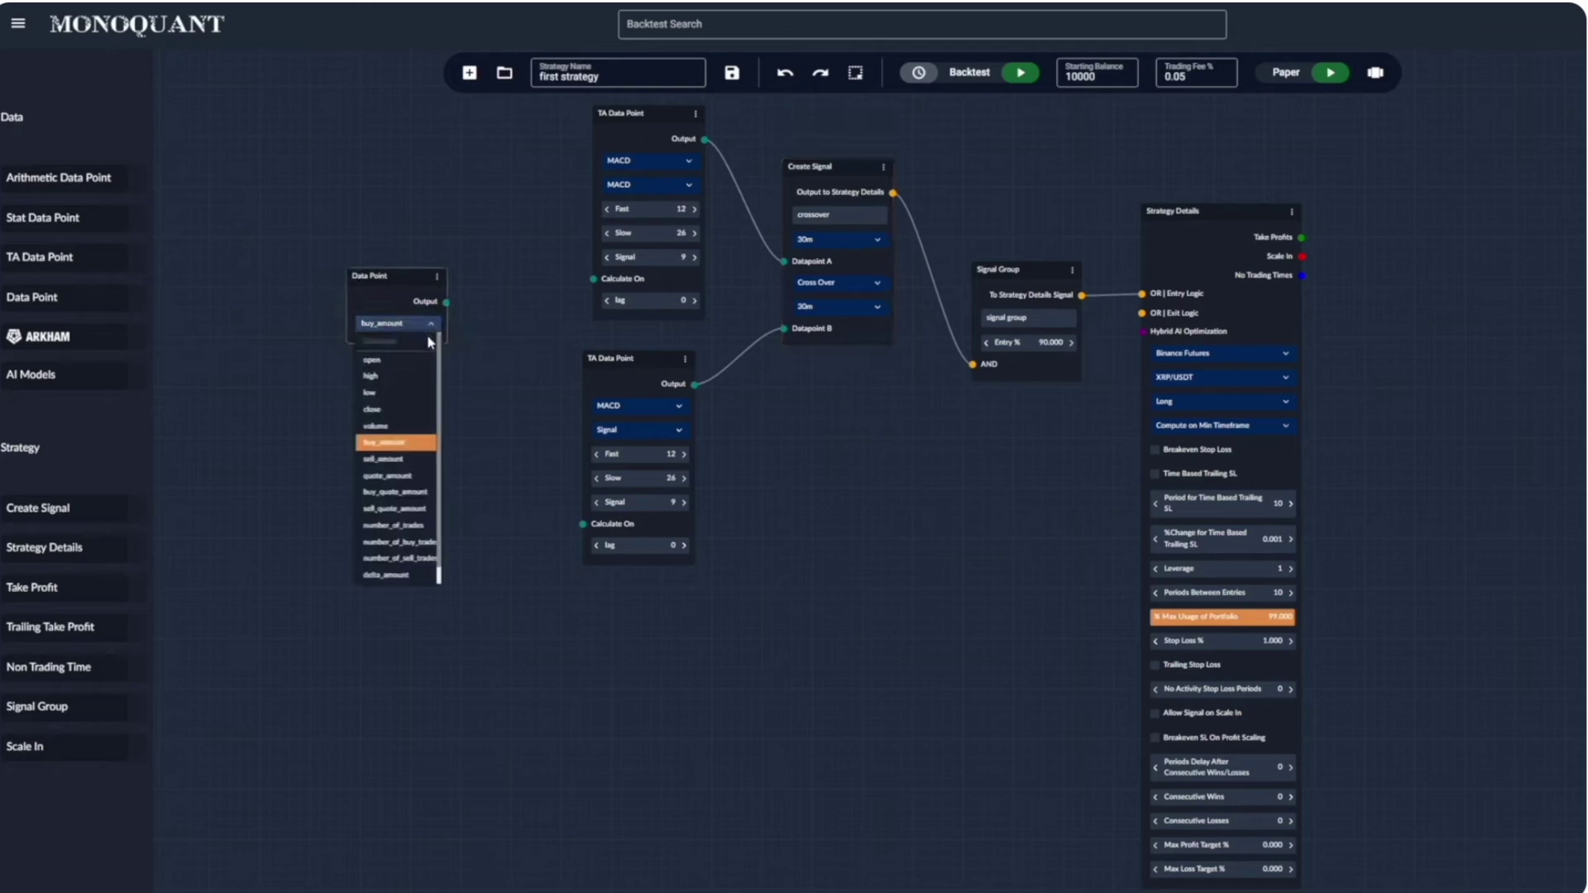
left_click(426, 408)
left_click_drag(448, 302, 594, 279)
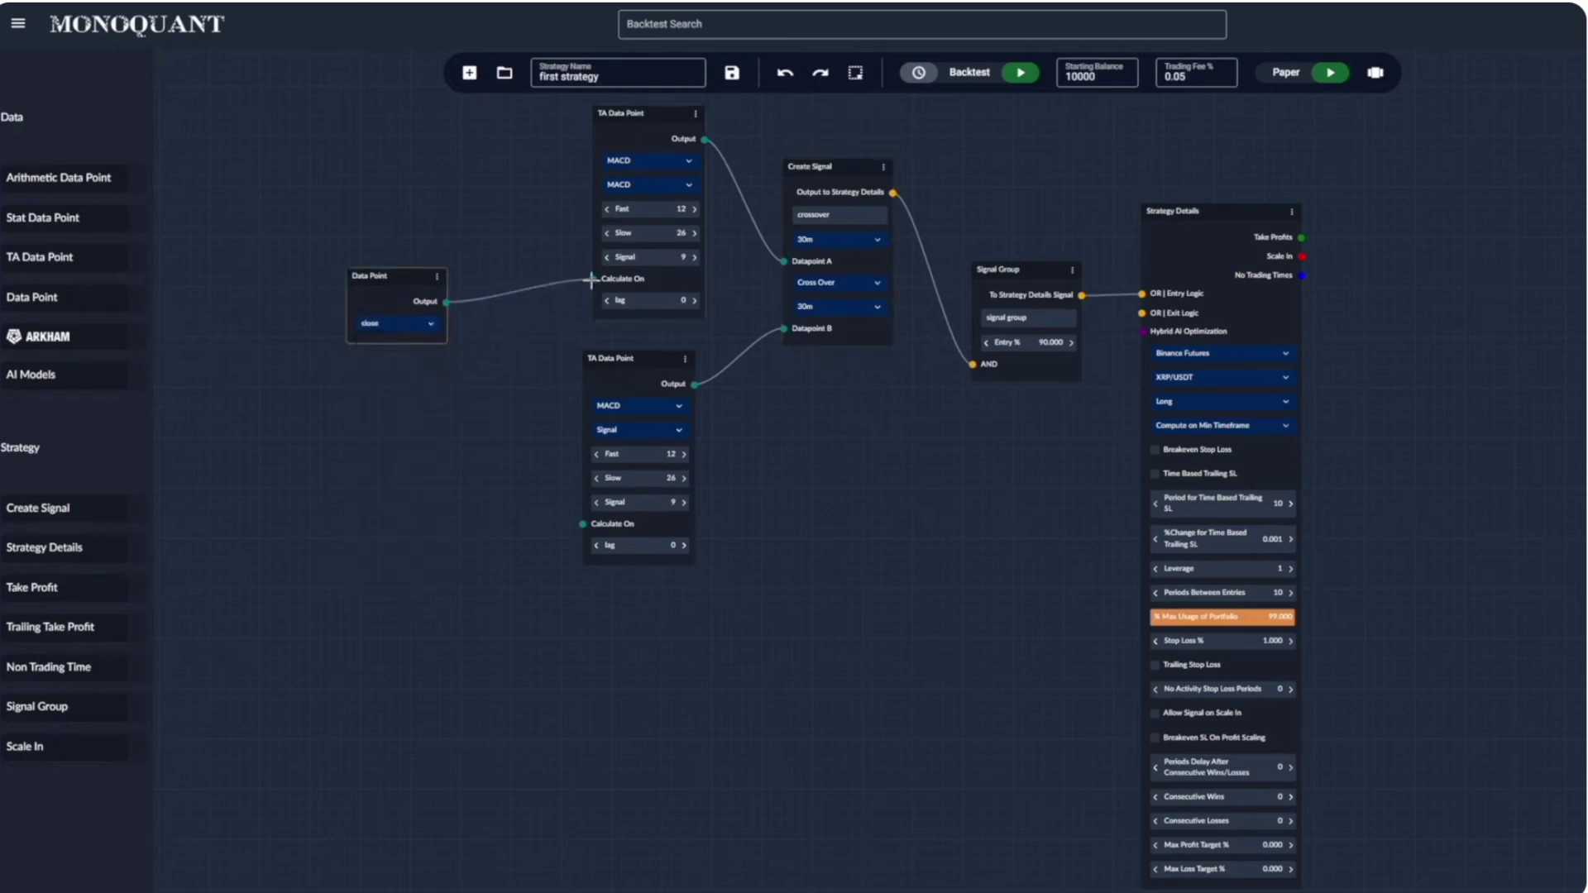
left_click_drag(447, 301, 586, 526)
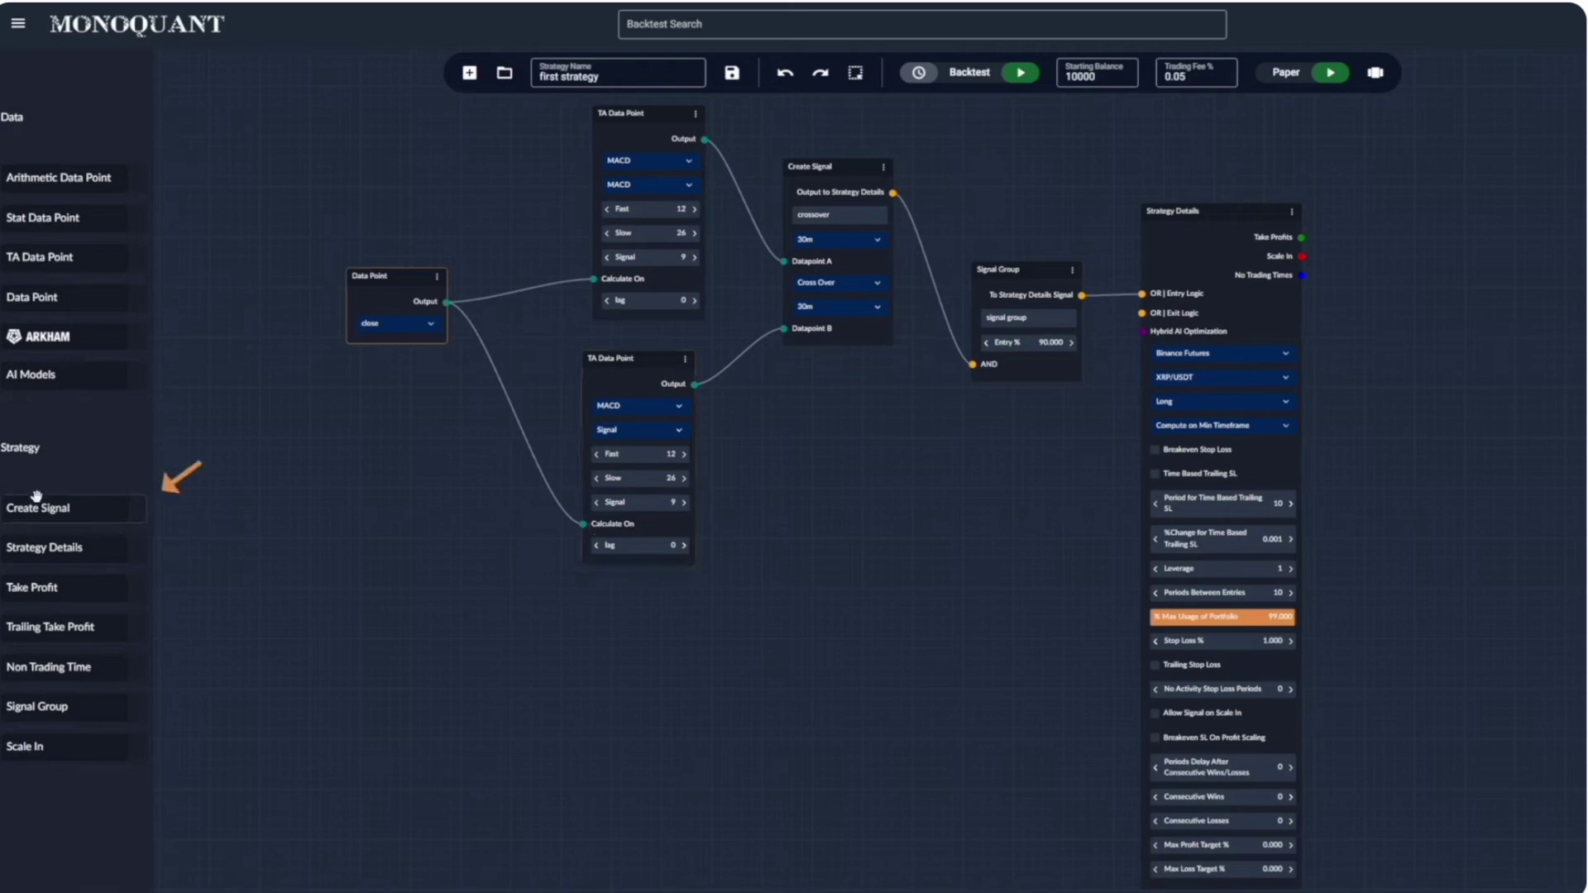
Add a second Create Signal node named "improved entry", connect it to the Signal Group's AND input, and set both timeframes to 1m
mouse_move(38, 507)
left_mouse_down()
mouse_move(401, 556)
mouse_move(868, 506)
left_mouse_up()
left_click_drag(979, 529, 973, 365)
left_click(929, 551)
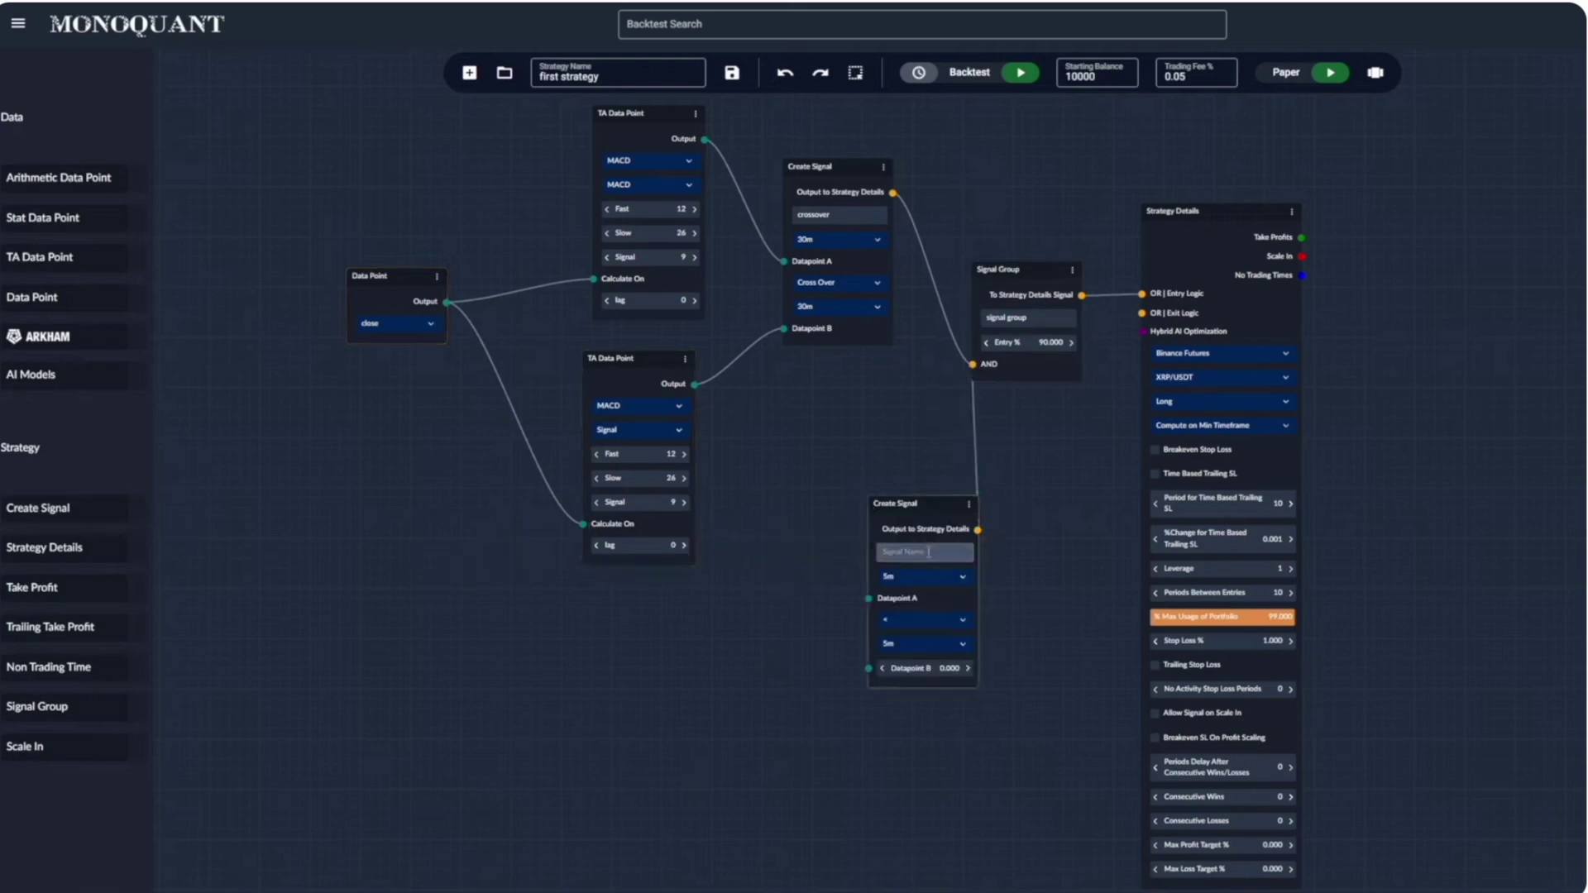
type("sn")
type("proved entry")
left_click(924, 576)
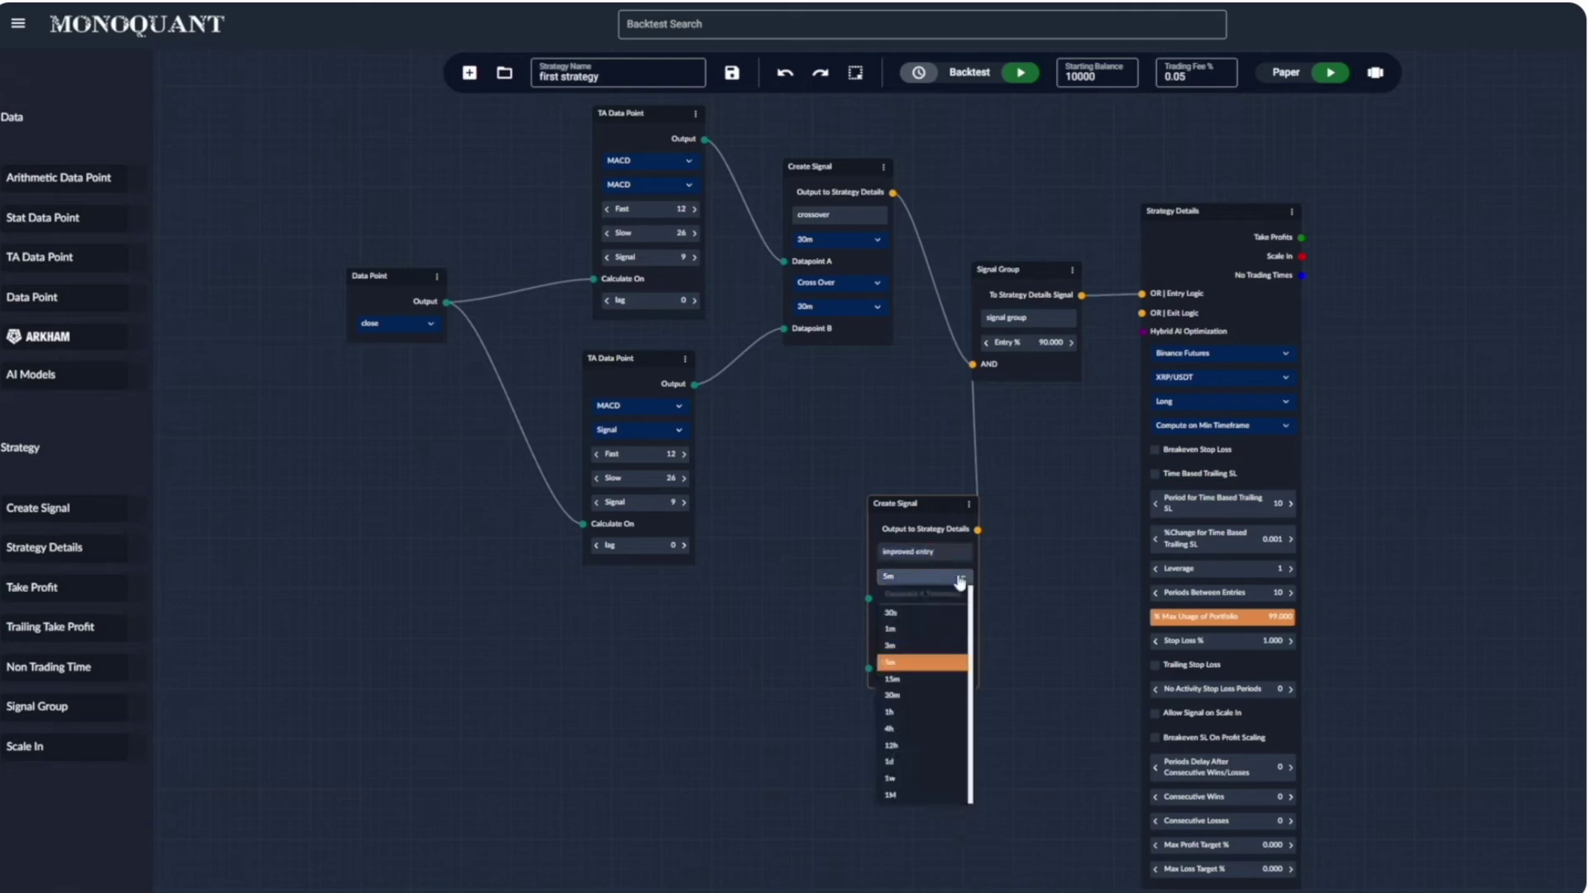
left_click(925, 612)
left_click(925, 644)
left_click(943, 691)
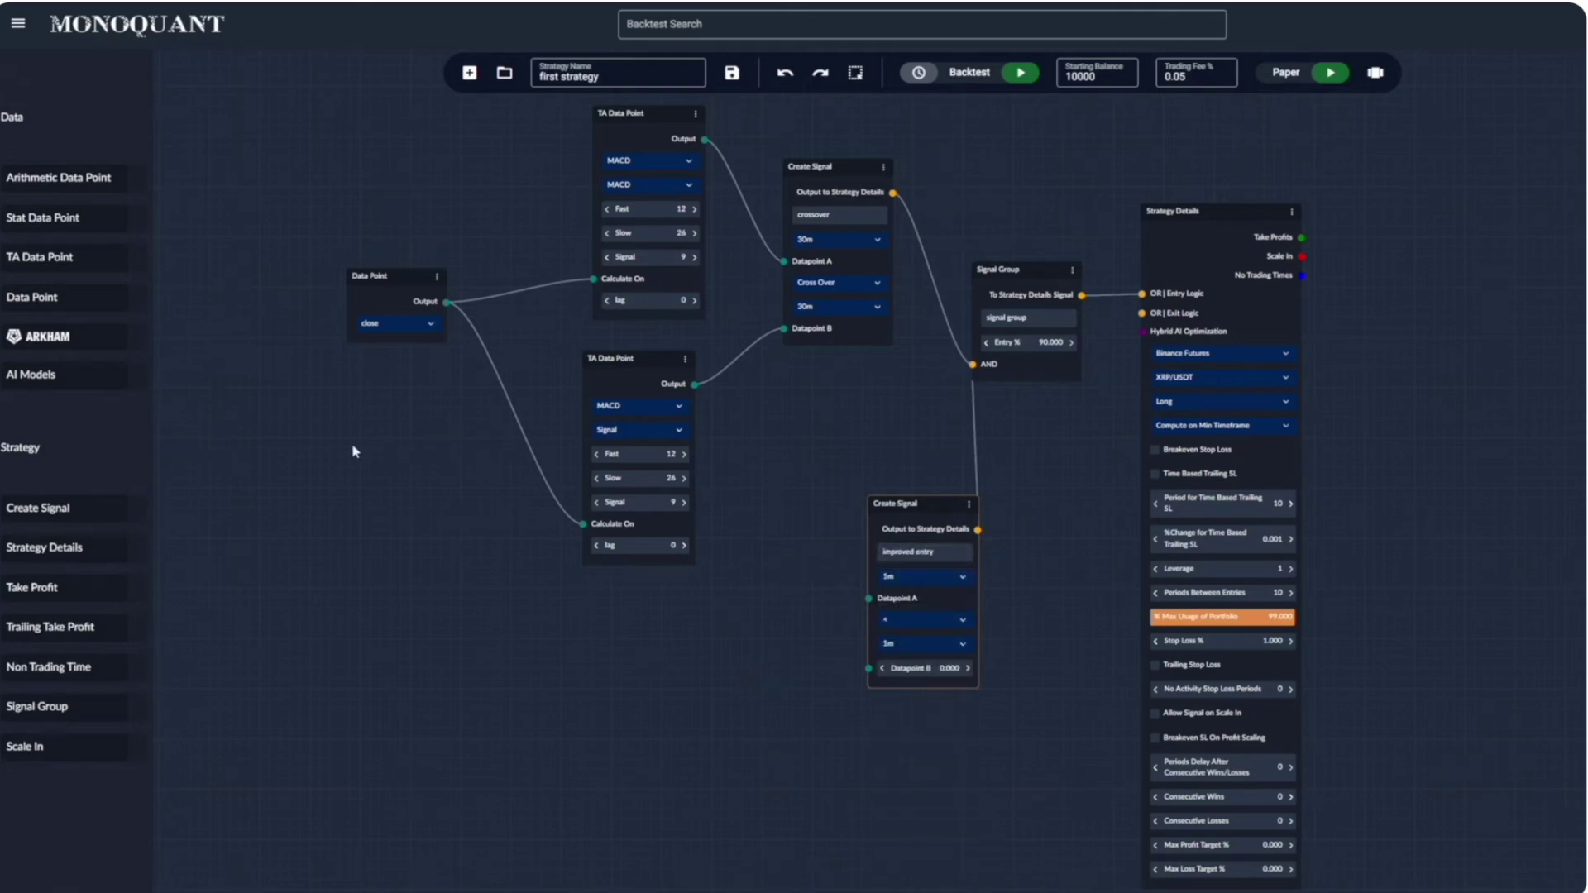
Add two Data Point nodes, connecting close to Datapoint A and open to Datapoint B of the "improved entry" signal
left_click_drag(111, 294, 745, 592)
left_click_drag(50, 296, 752, 672)
left_click(703, 634)
left_click(709, 720)
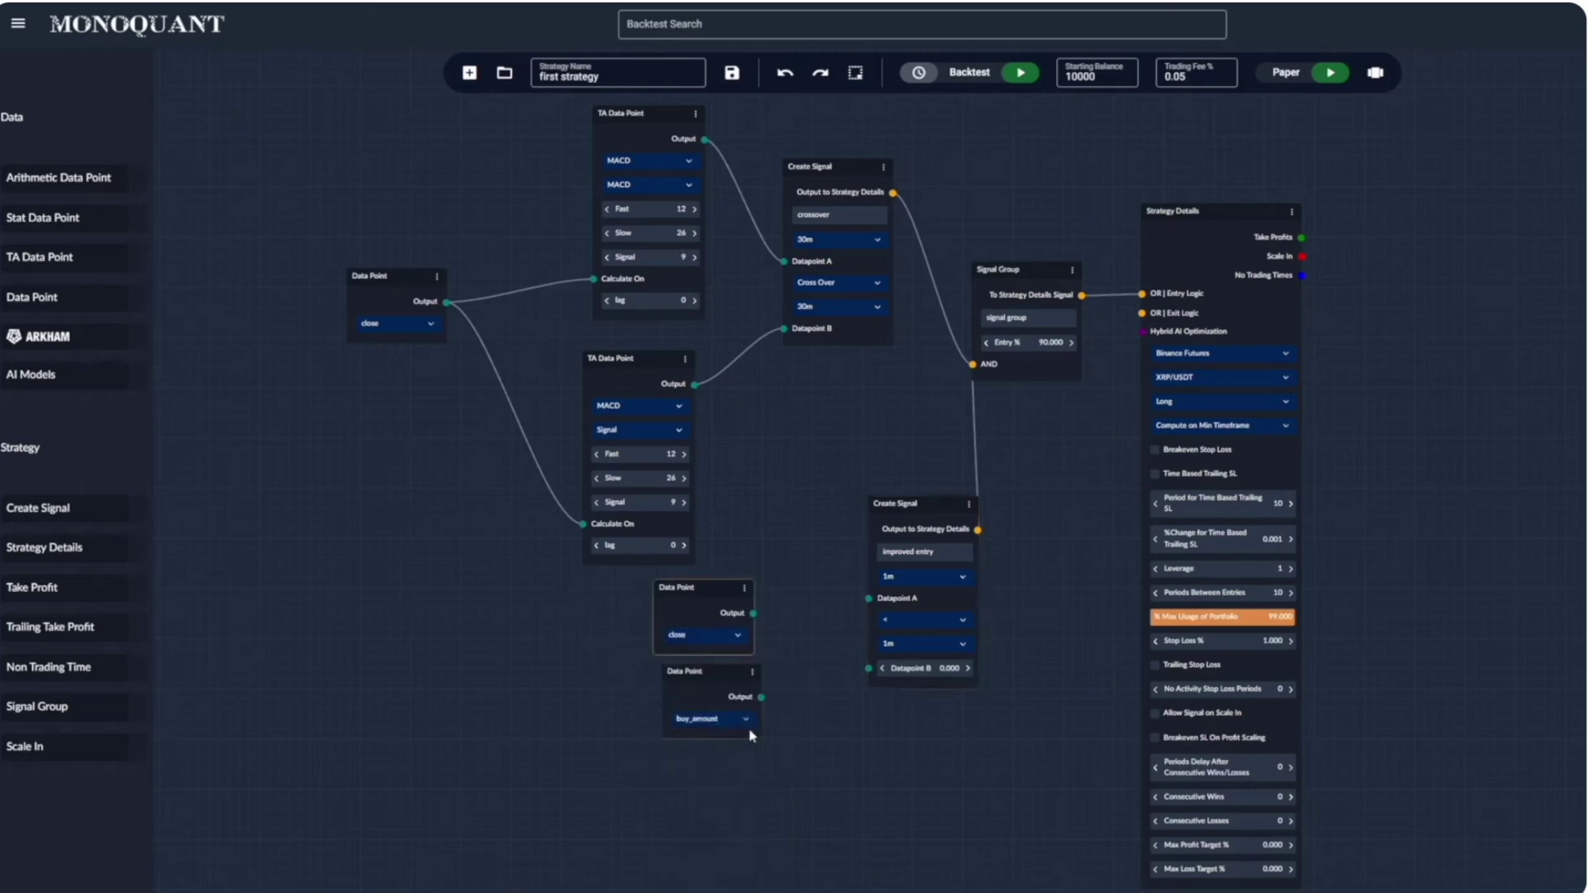
left_click(743, 719)
left_click(733, 755)
left_click_drag(754, 613, 868, 598)
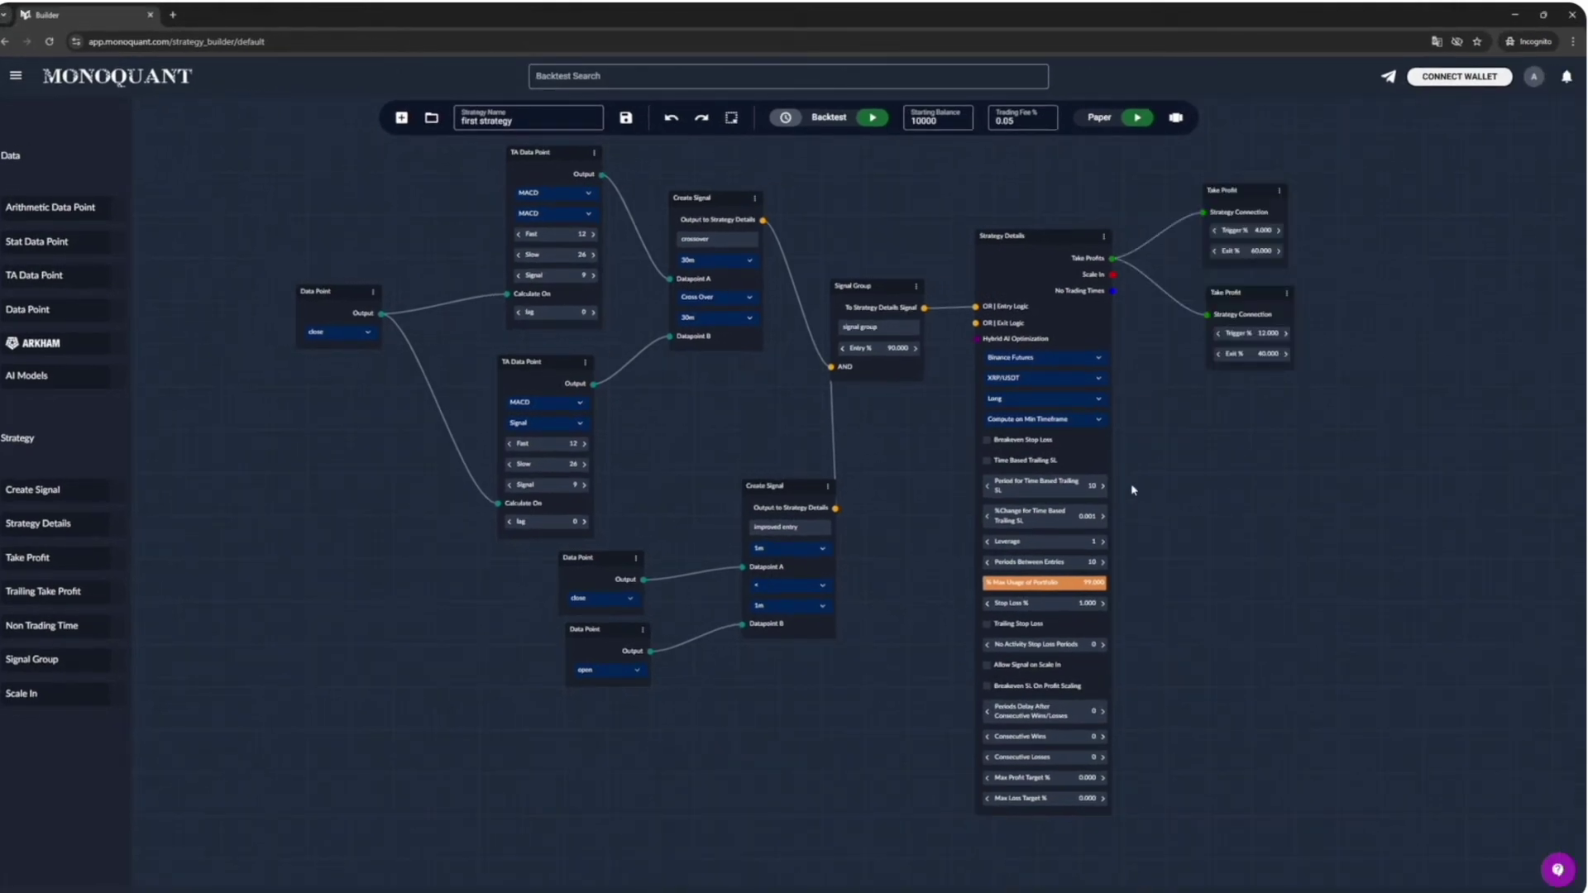
Enable Breakeven Stop Loss in Strategy Details and set Stop Loss % to 0.750
left_click(1005, 447)
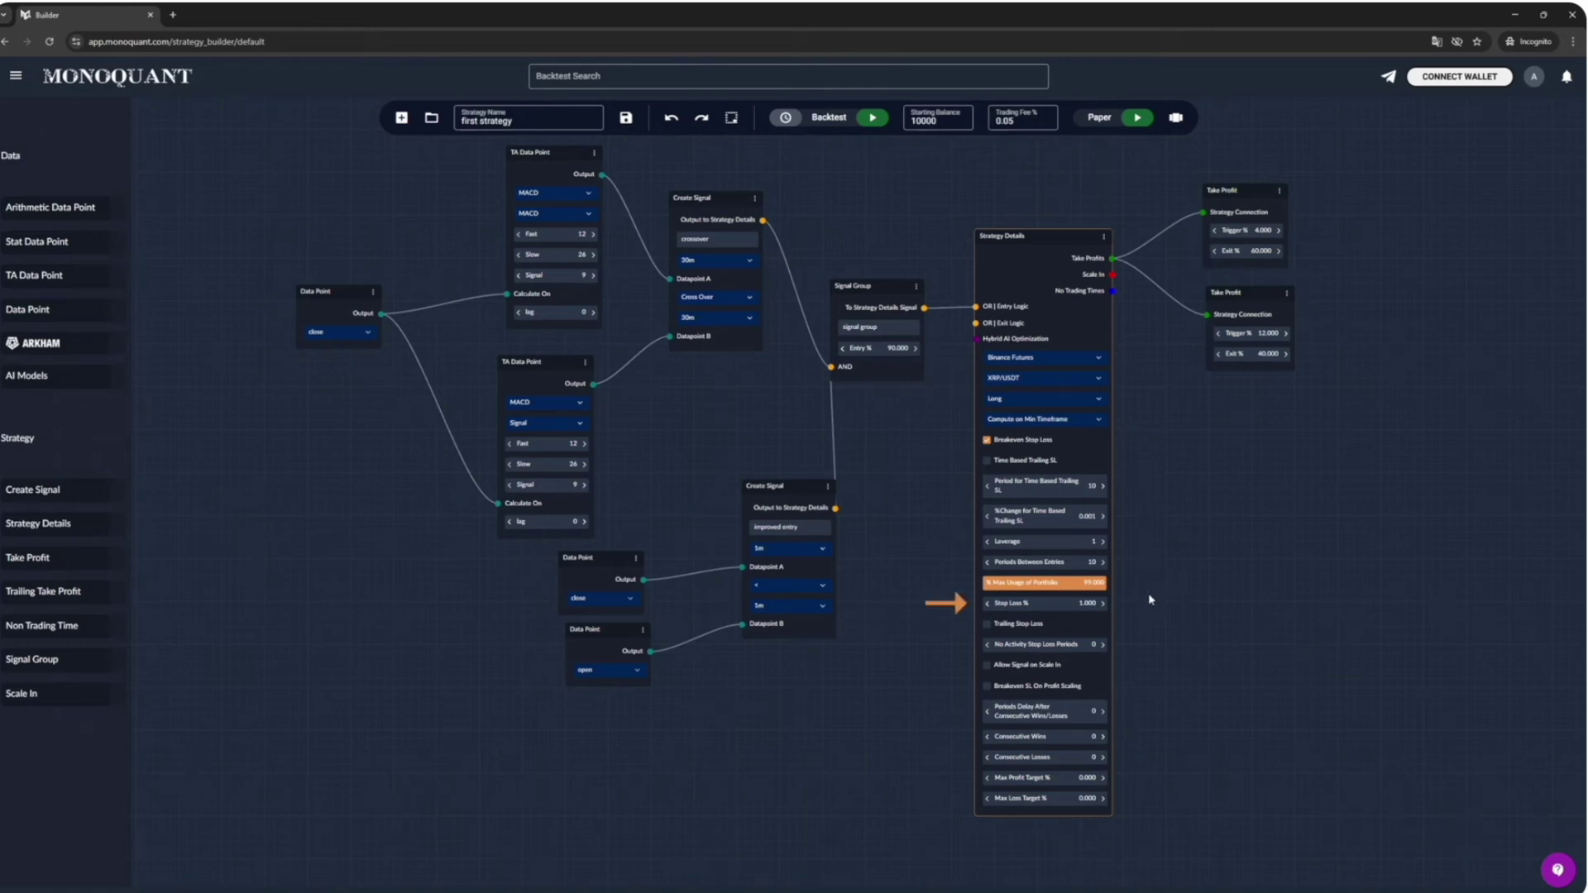
left_click(1104, 604)
left_click(1080, 603)
key("BackSpace")
left_click(1155, 562)
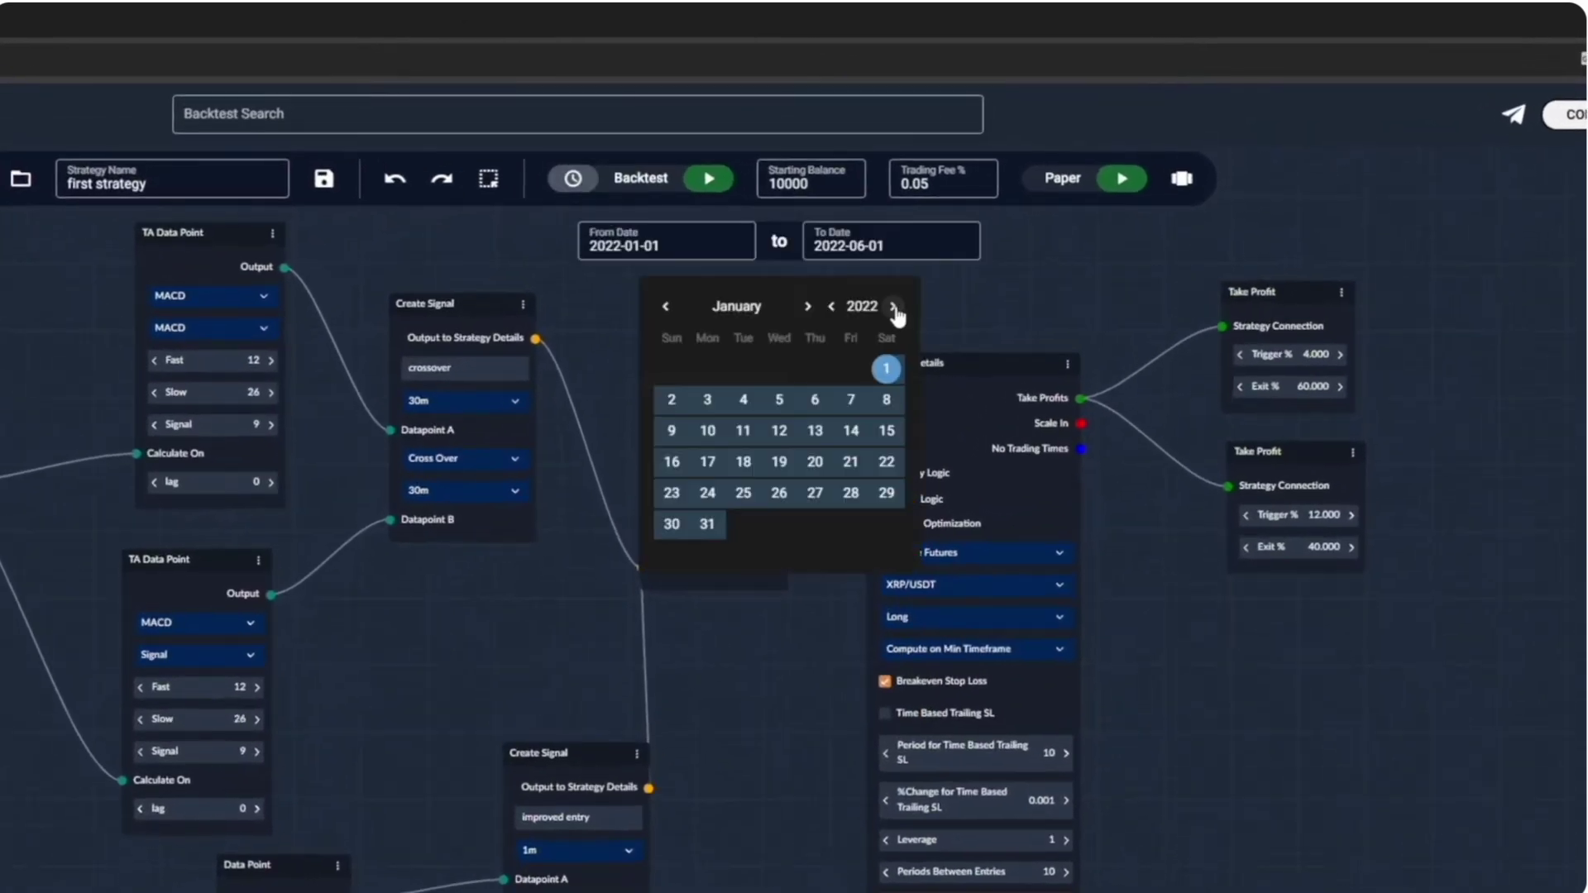
Set the backtest period from 2024-11-01 to 2025-02-28
left_click(893, 306)
left_click(808, 306)
left_click(808, 306)
left_click(808, 306)
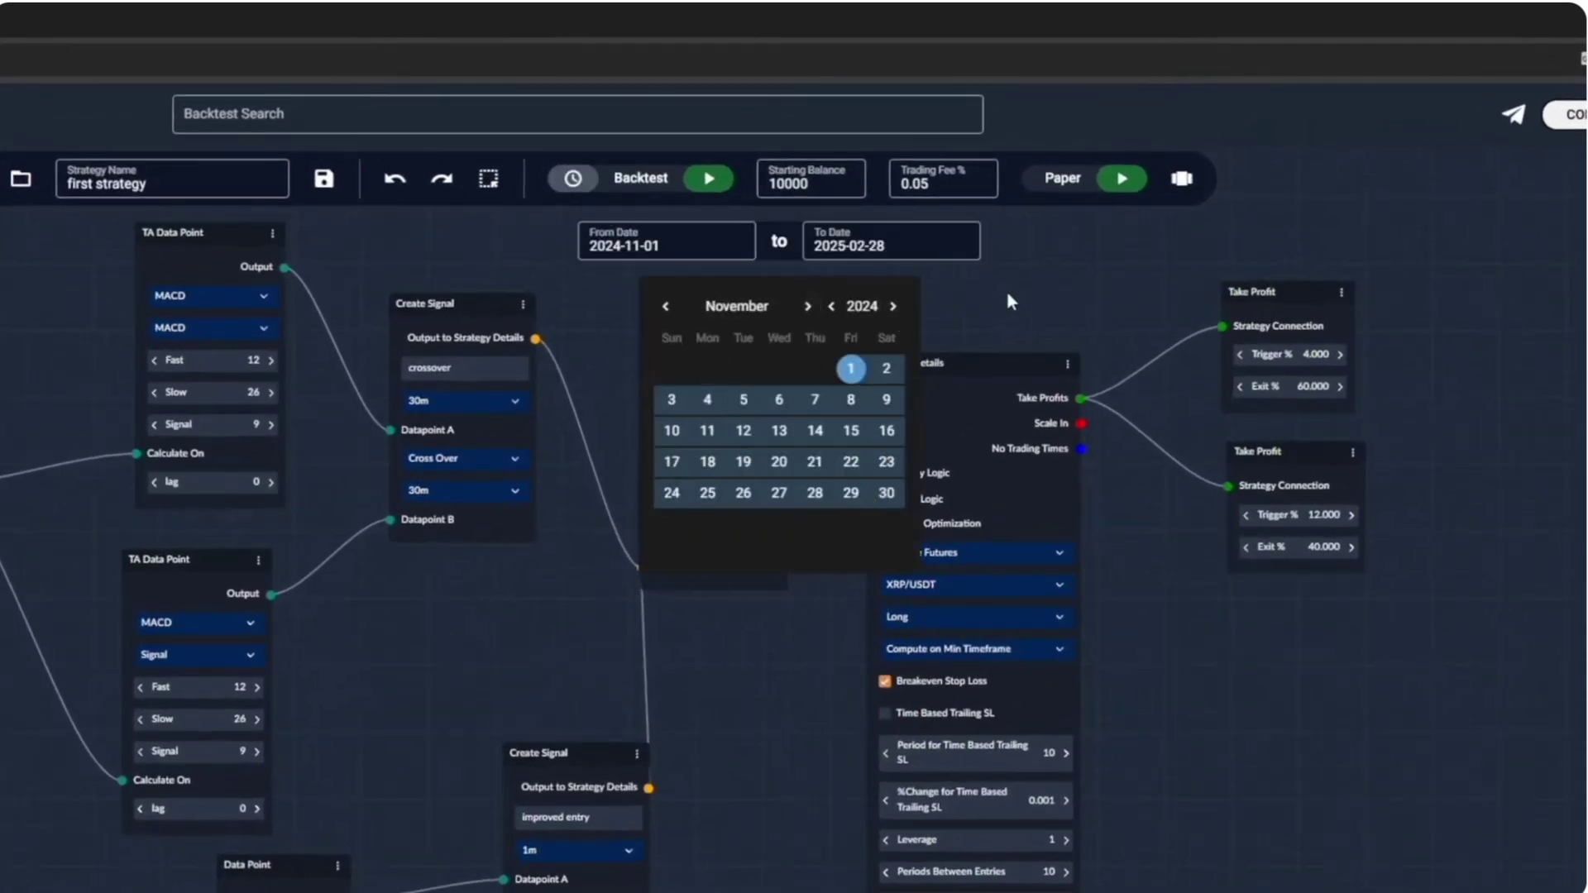
left_click(1005, 286)
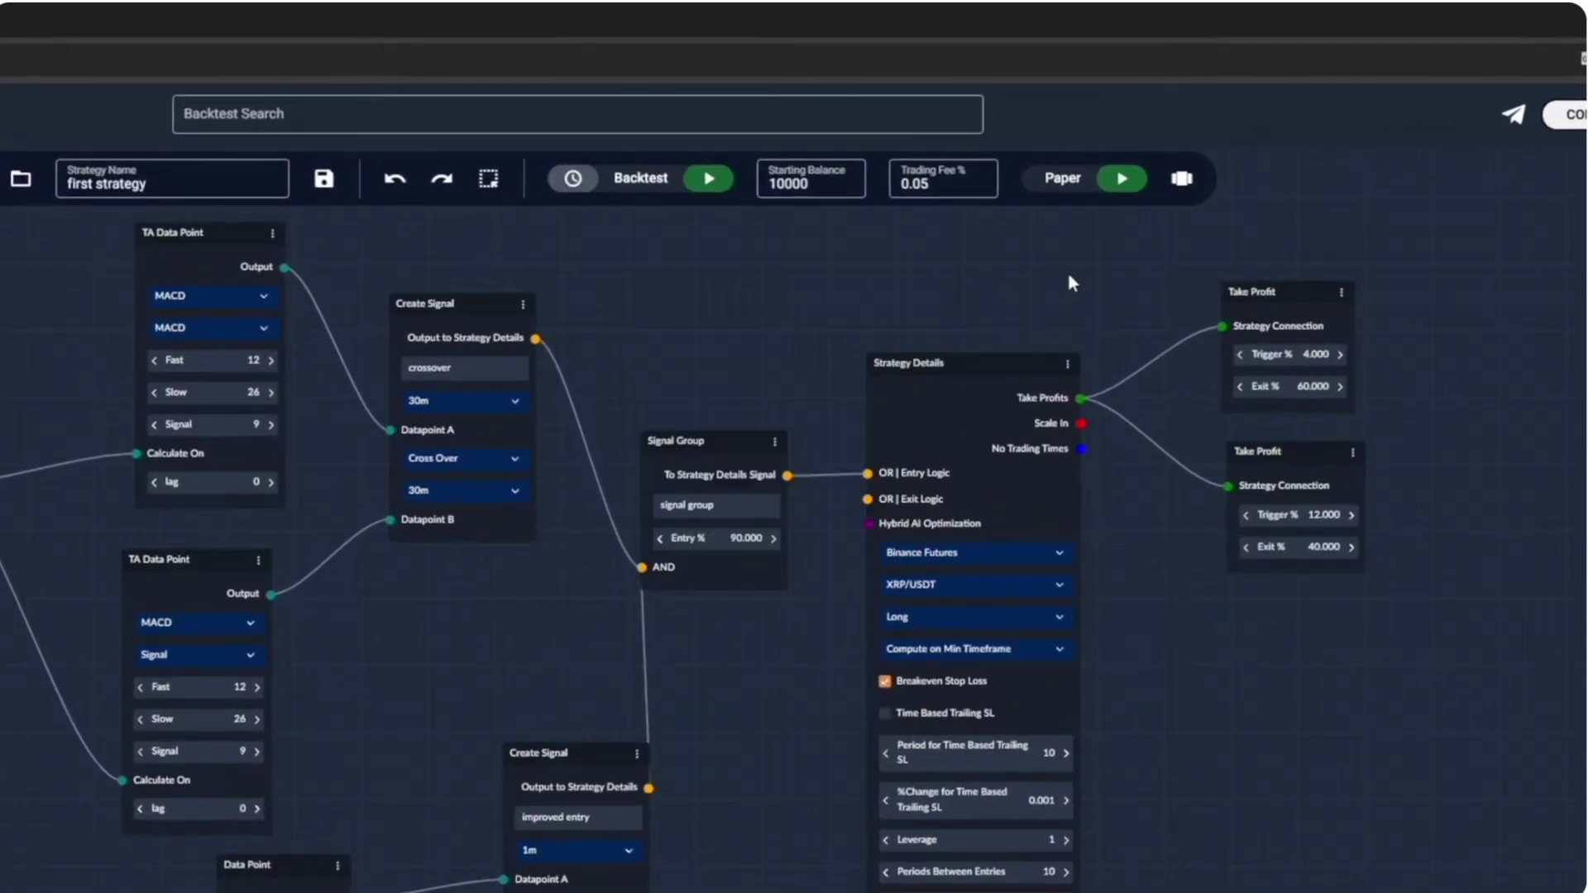
Run the backtest with a starting balance of 10000 and a trading fee of 0.05%
left_click(965, 190)
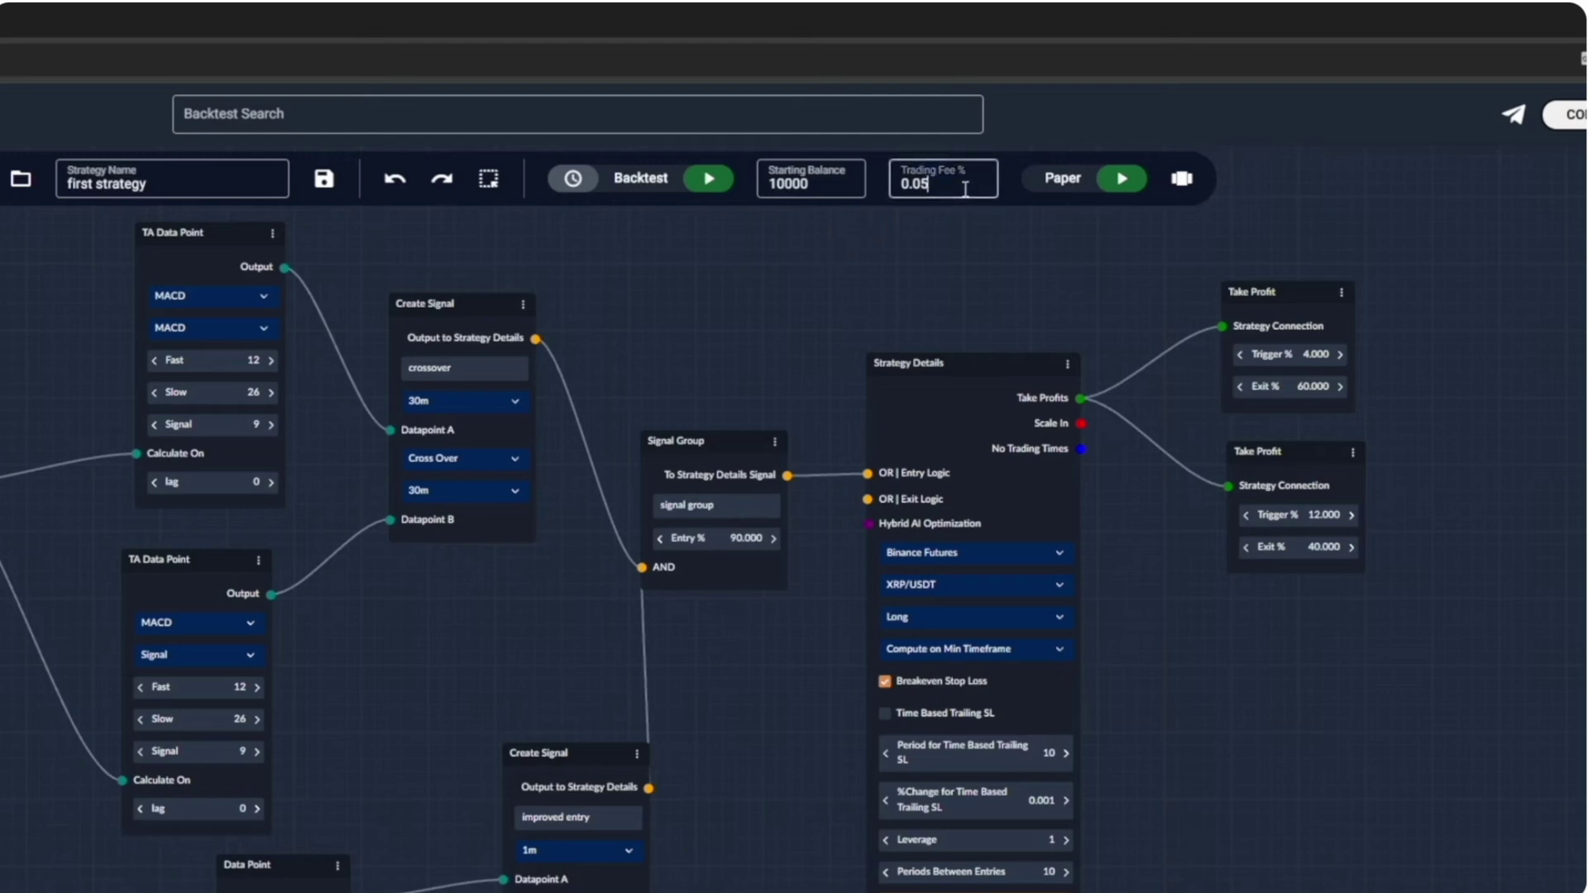
left_click(1033, 230)
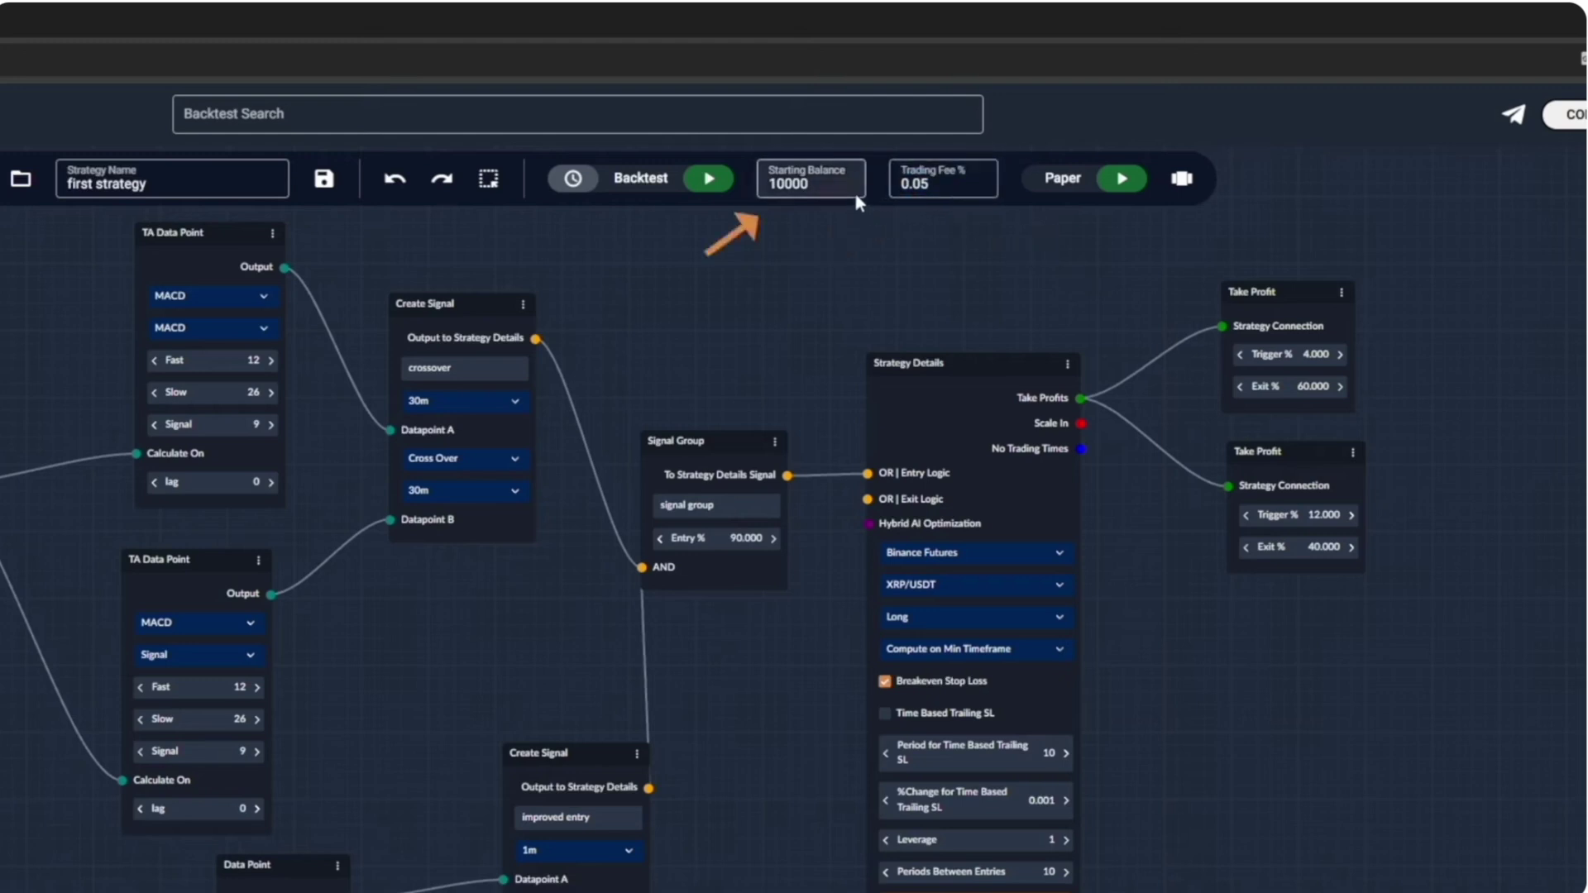
left_click(856, 197)
left_click(1026, 244)
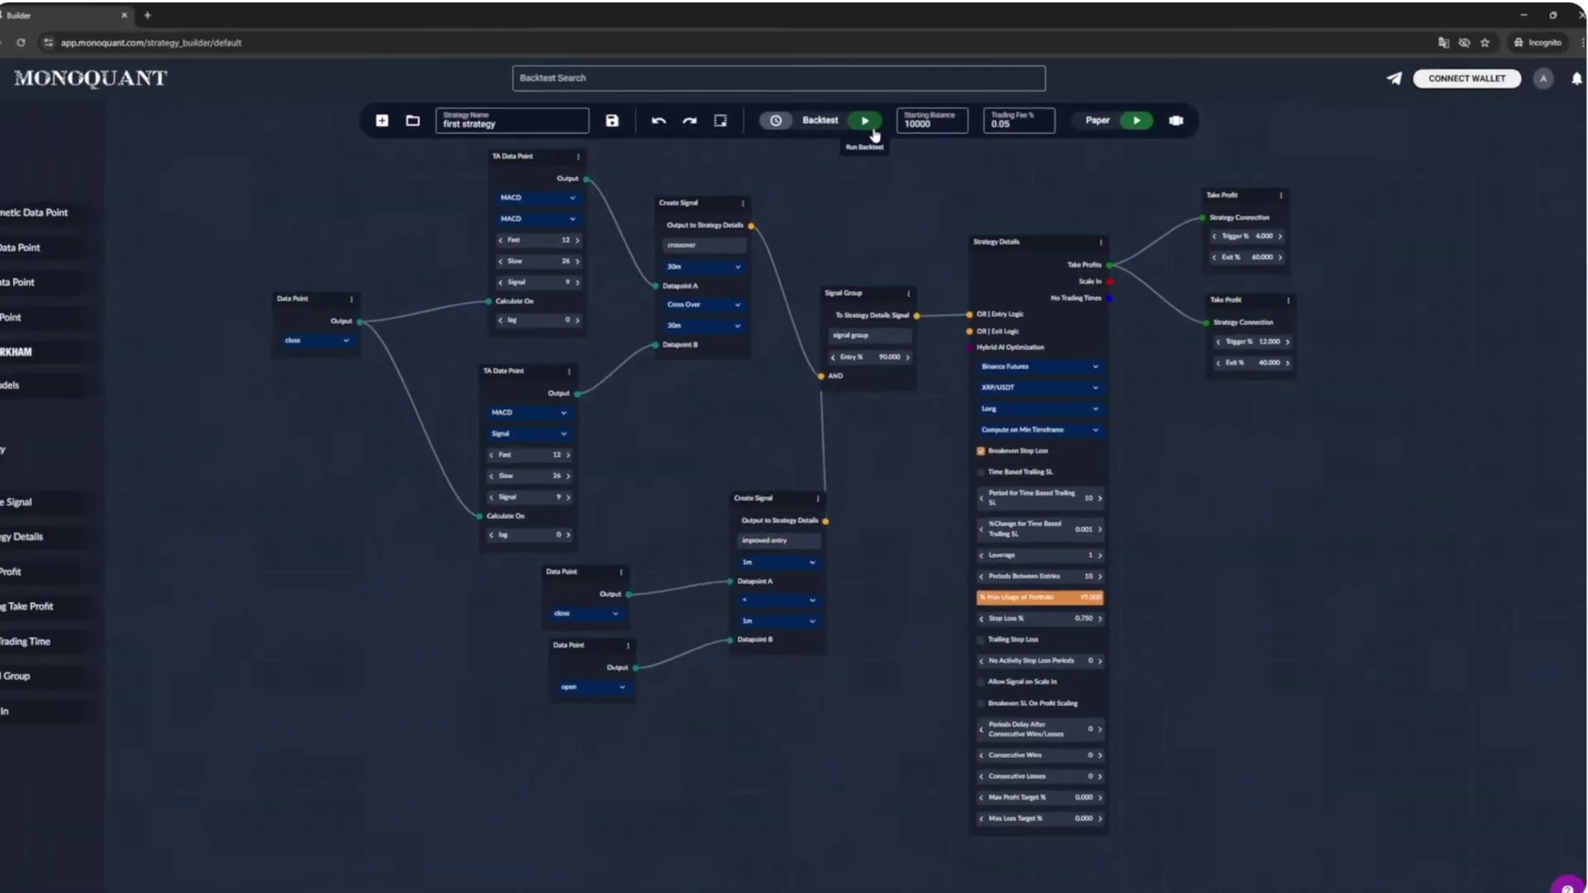
left_click(718, 187)
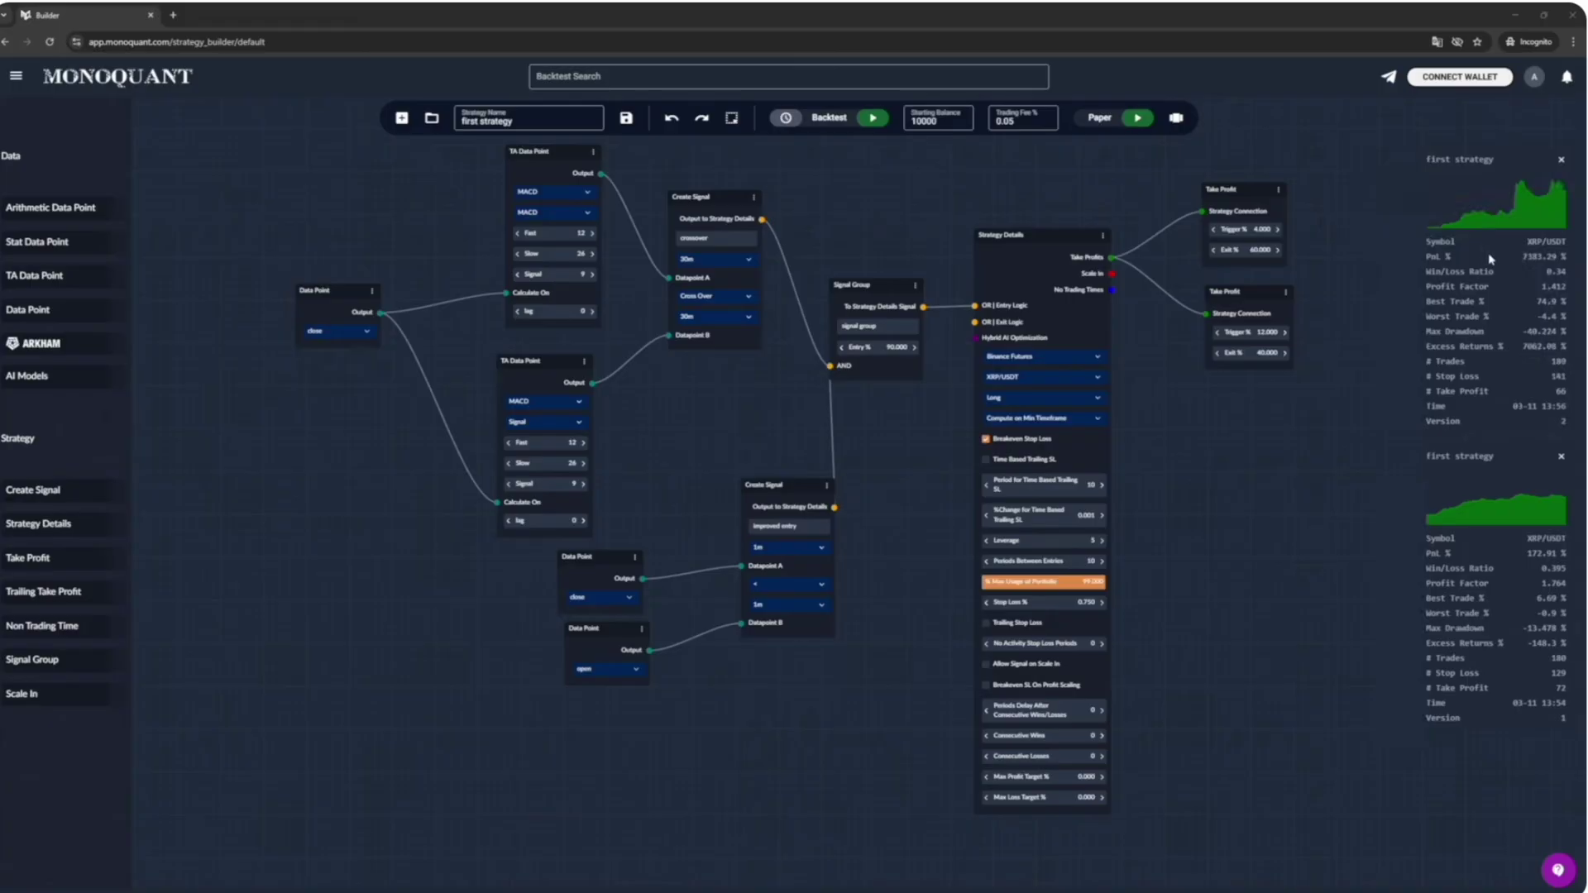
Open the full result of the "first strategy" version 2 backtest and review its metrics and Monte Carlo charts
right_click(1491, 259)
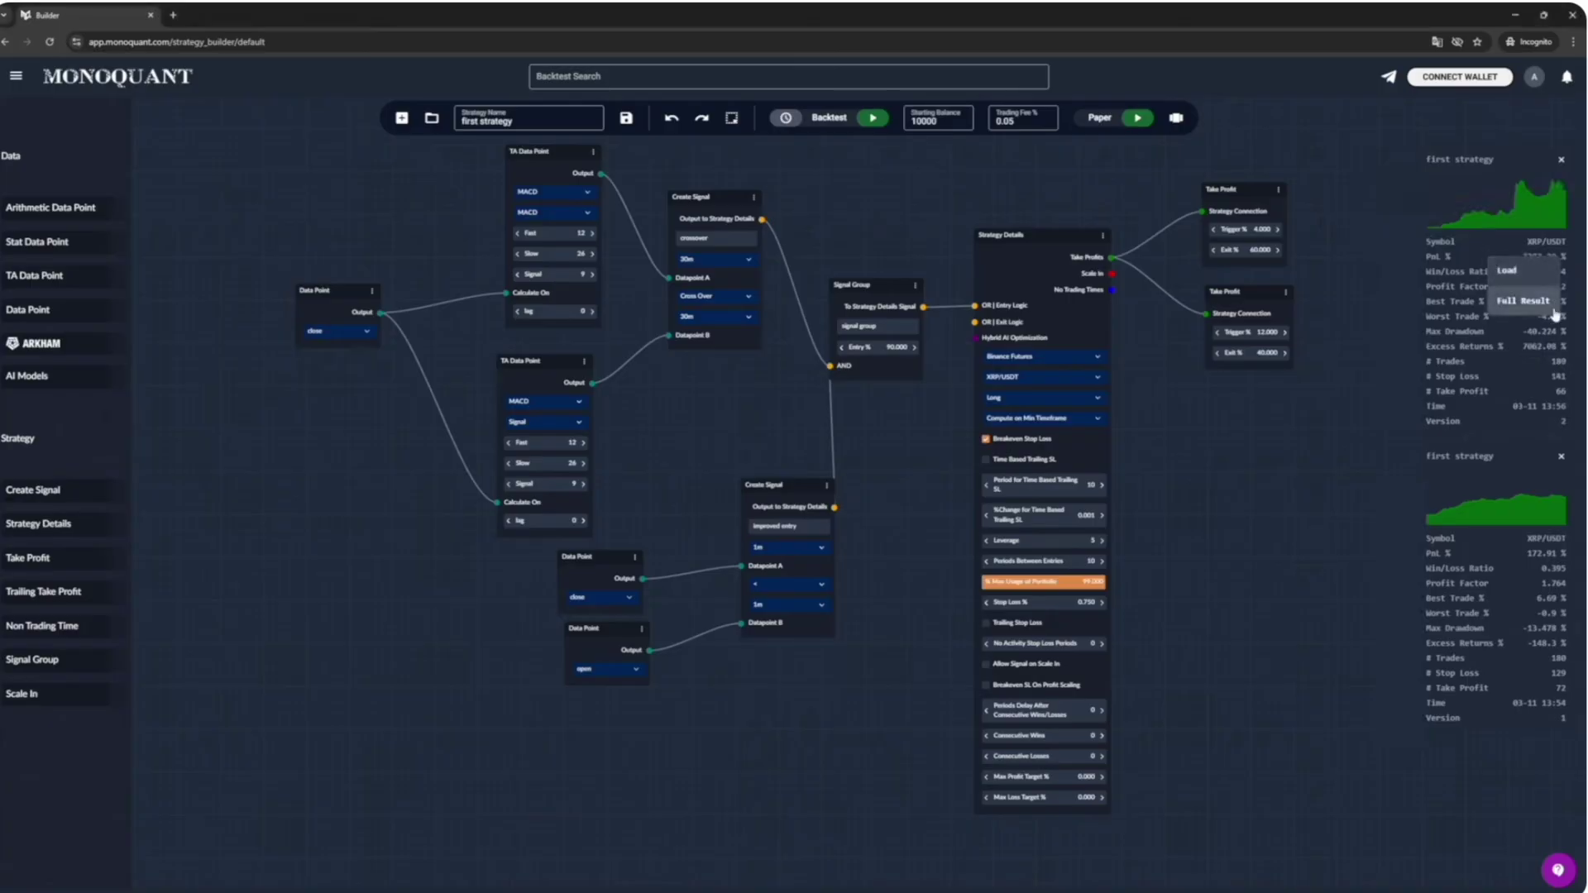
left_click(1552, 306)
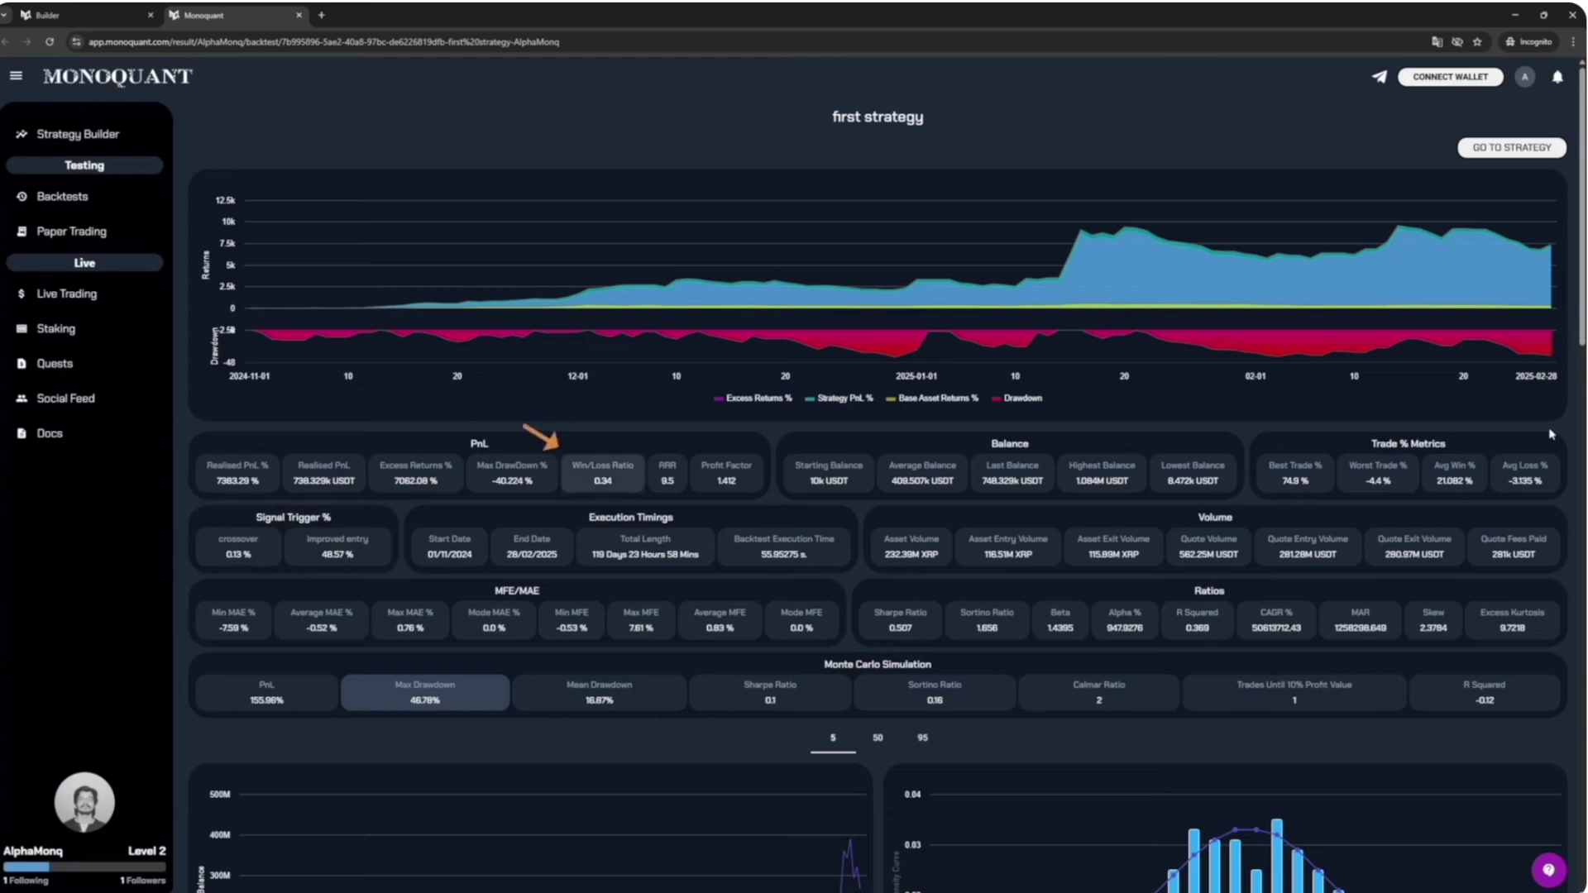
scroll(1550, 434, "down", 5)
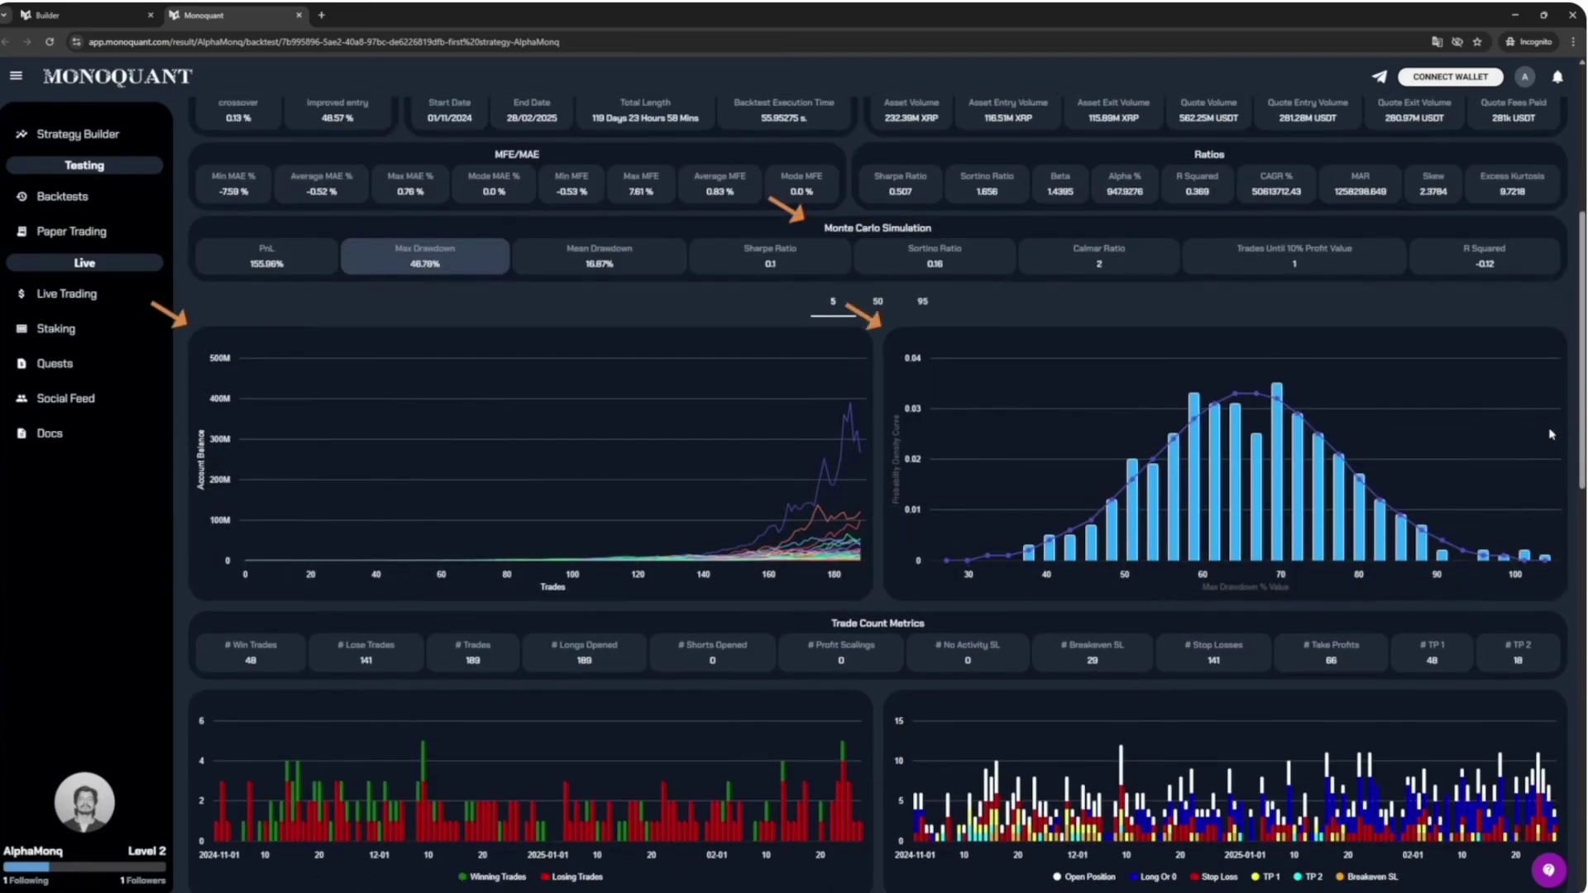
scroll(1550, 434, "down", 5)
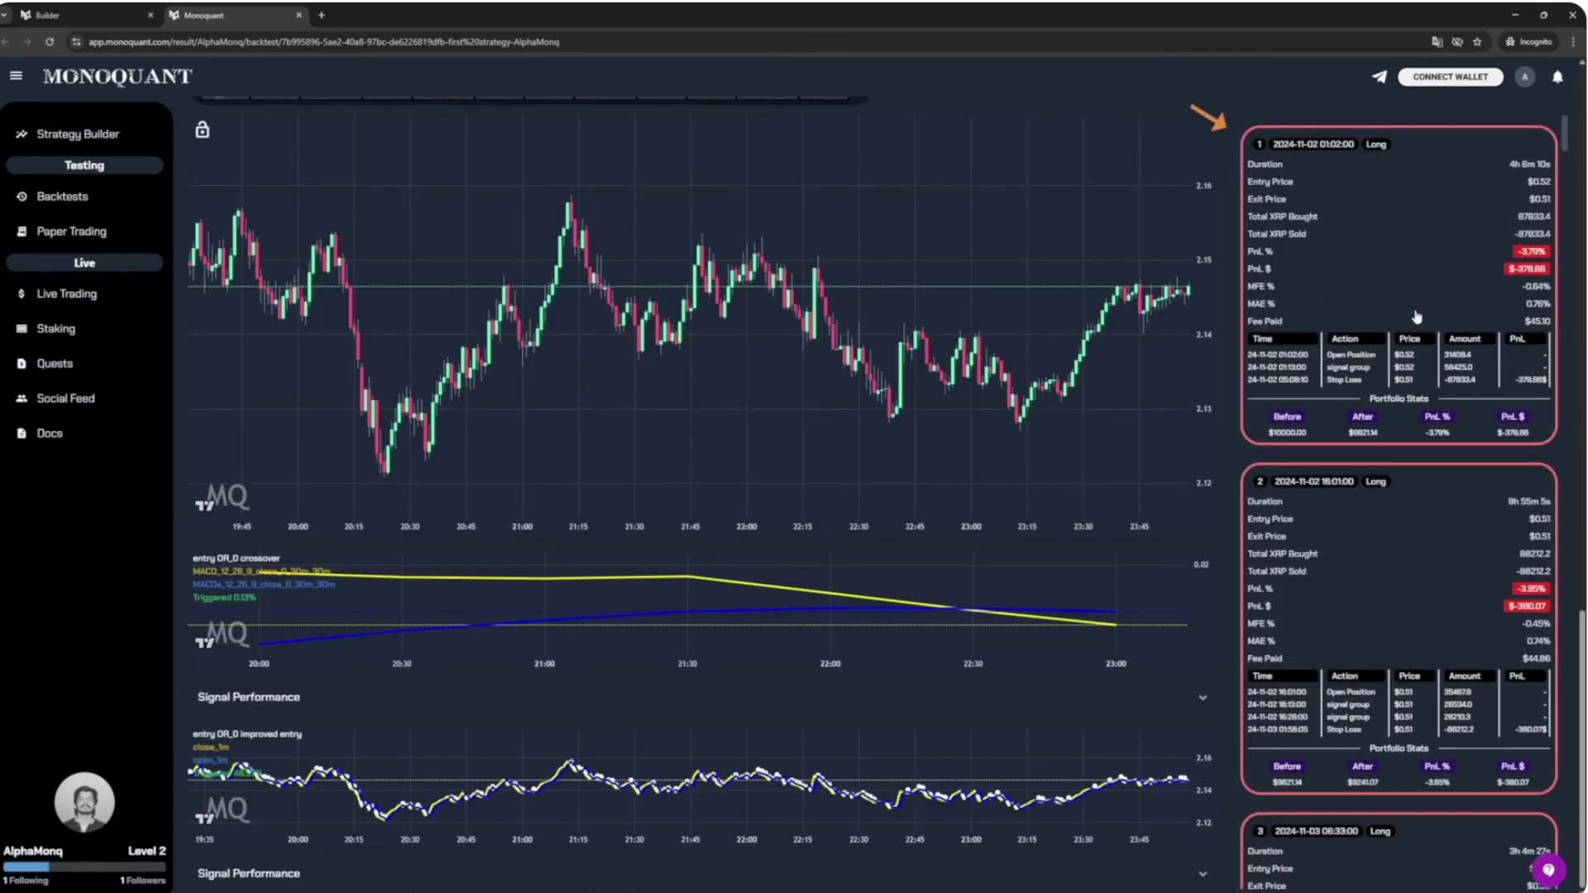
Browse the backtest's trade list and display trades 6, 7 and 10 on the price chart to examine their entries and exits
scroll(1417, 316, "down", 2)
scroll(1417, 316, "down", 8)
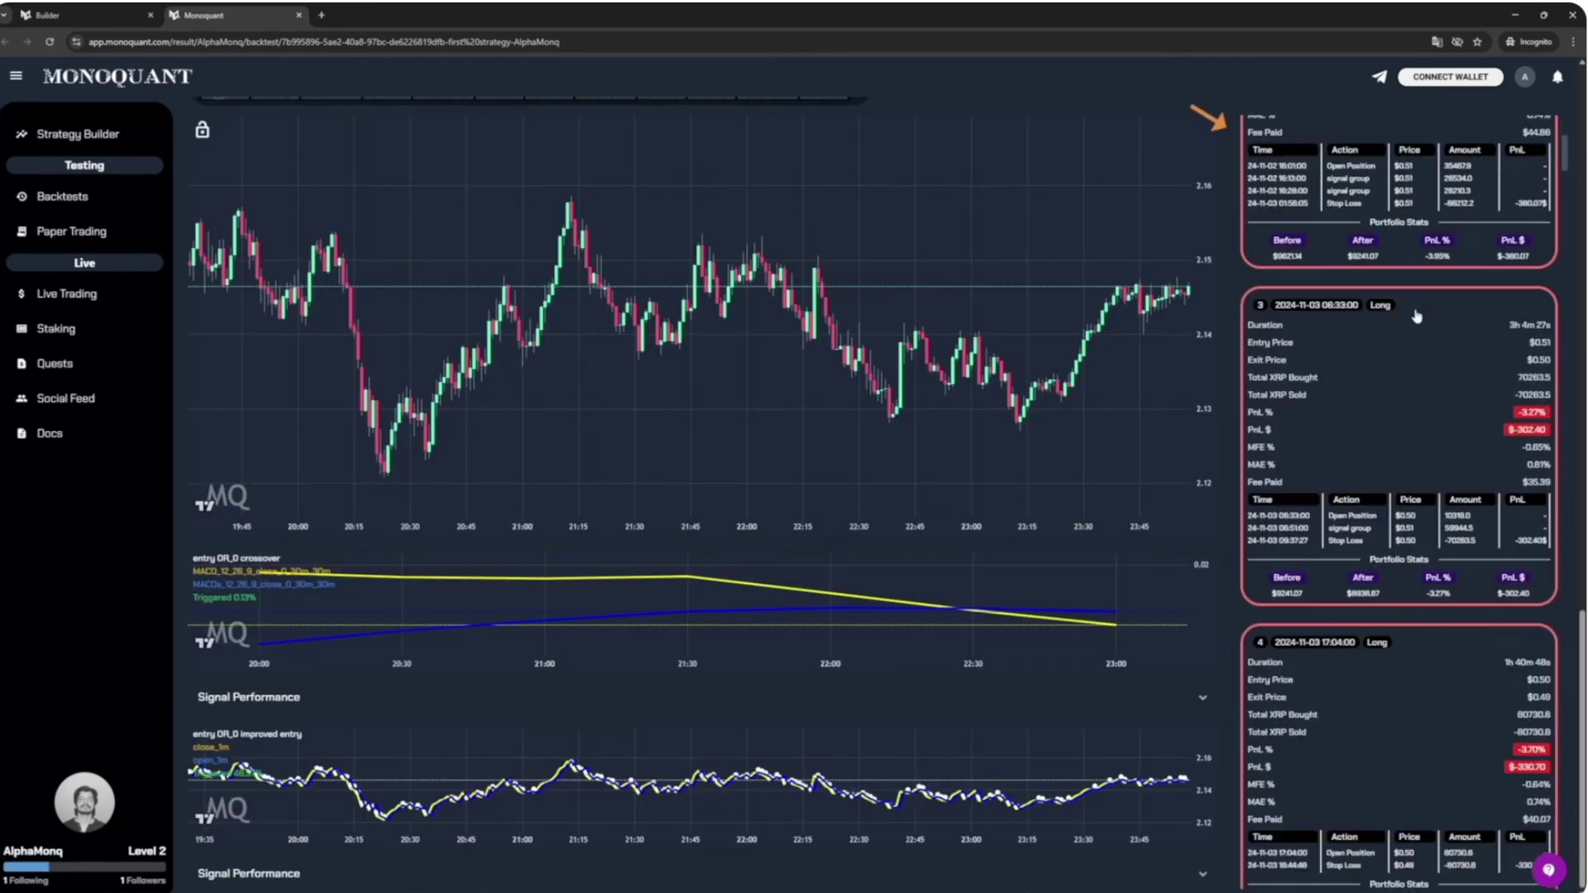
scroll(1417, 316, "down", 4)
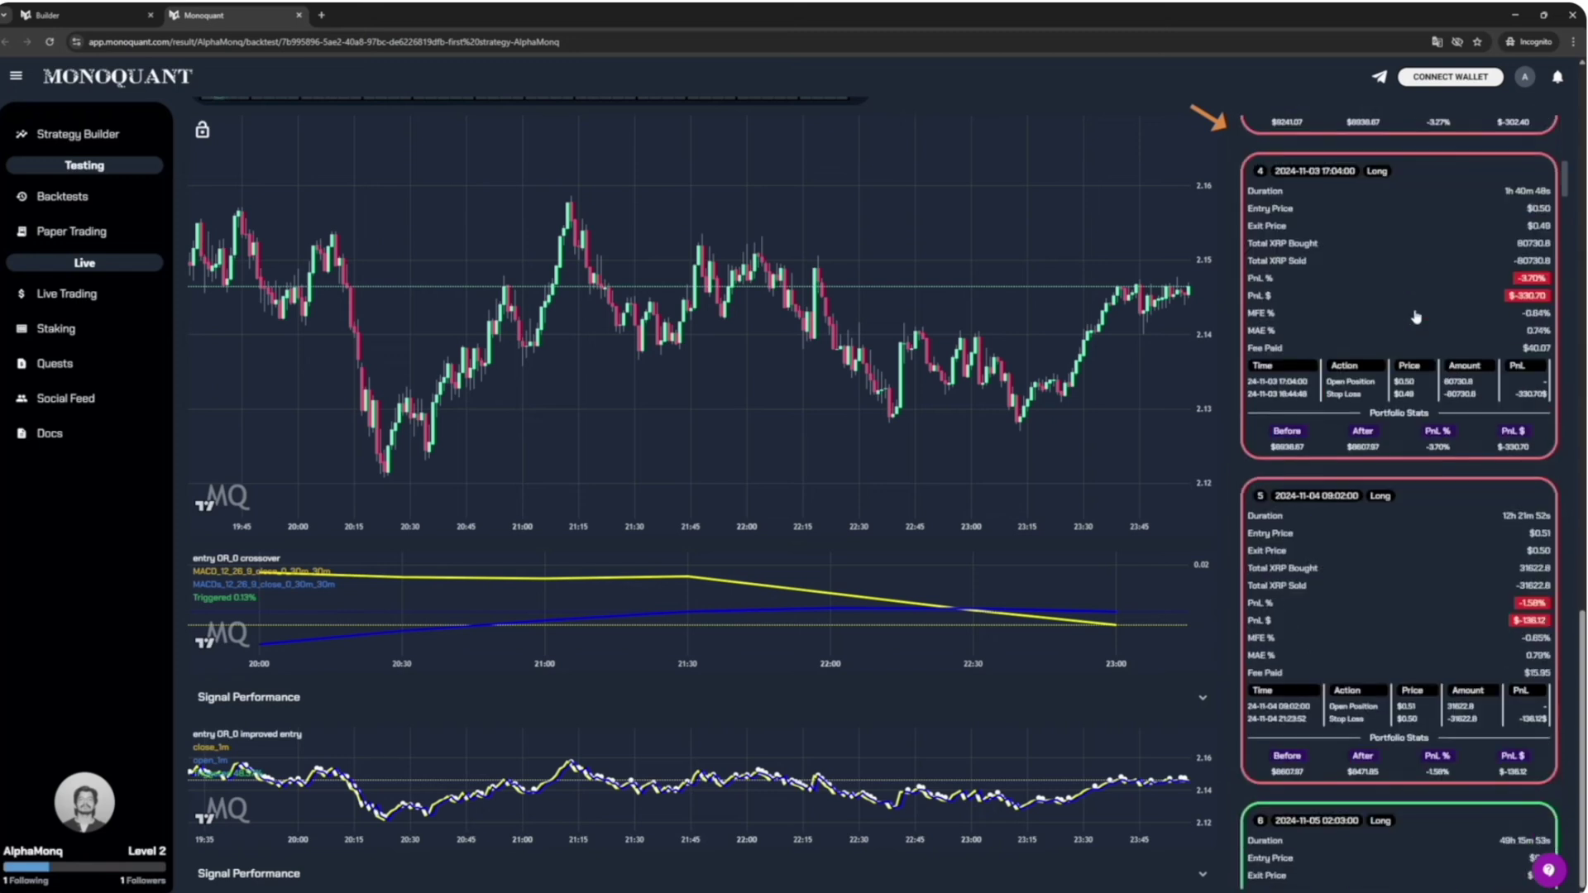
scroll(1413, 318, "down", 1)
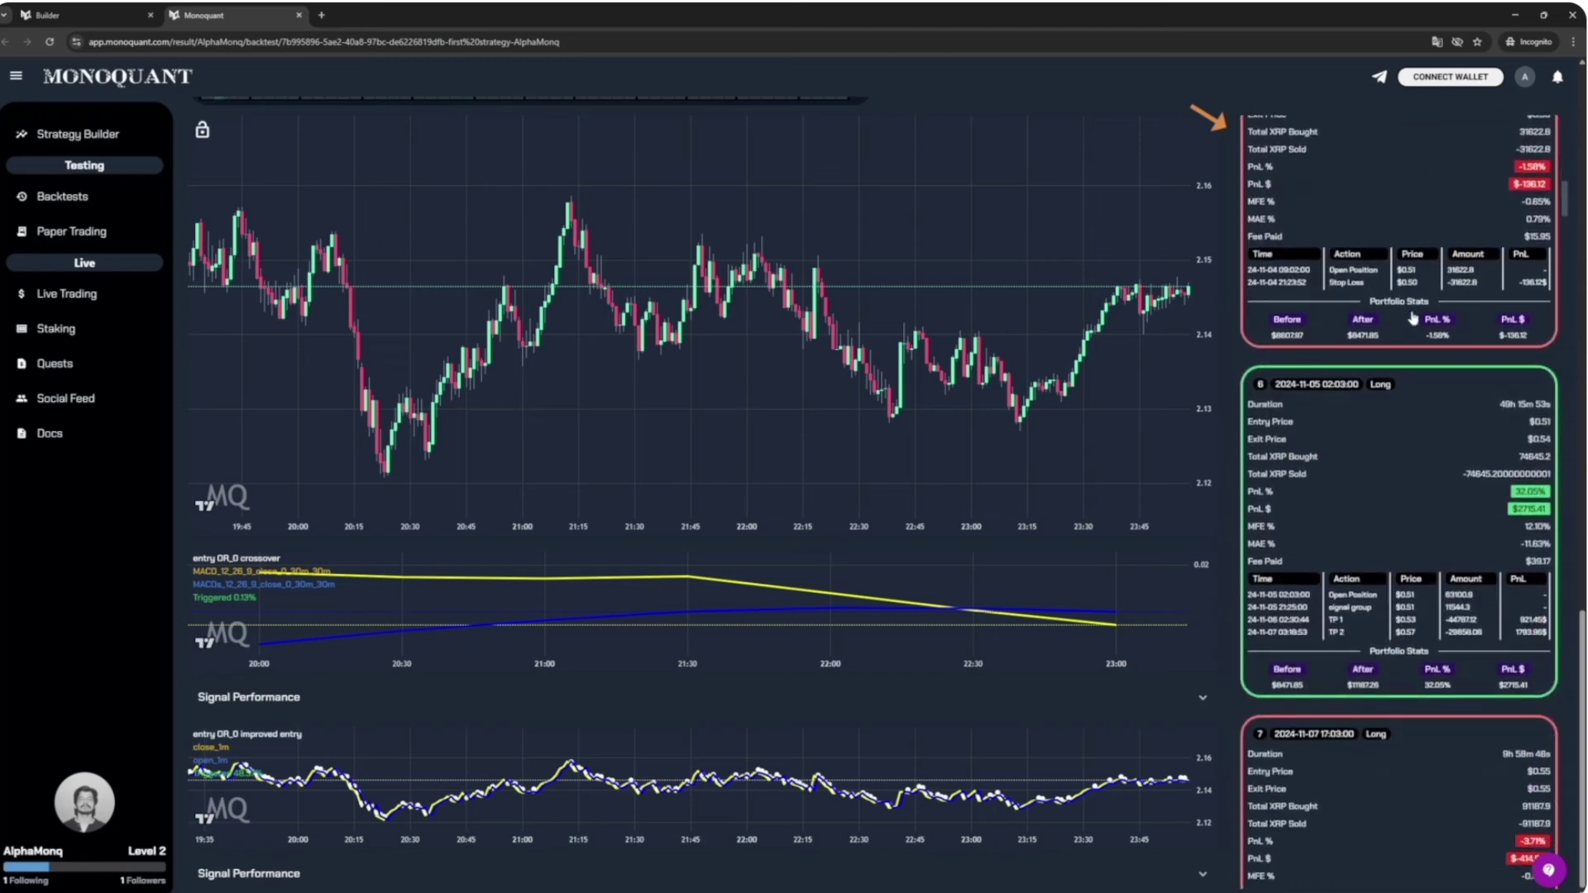
left_click(1383, 419)
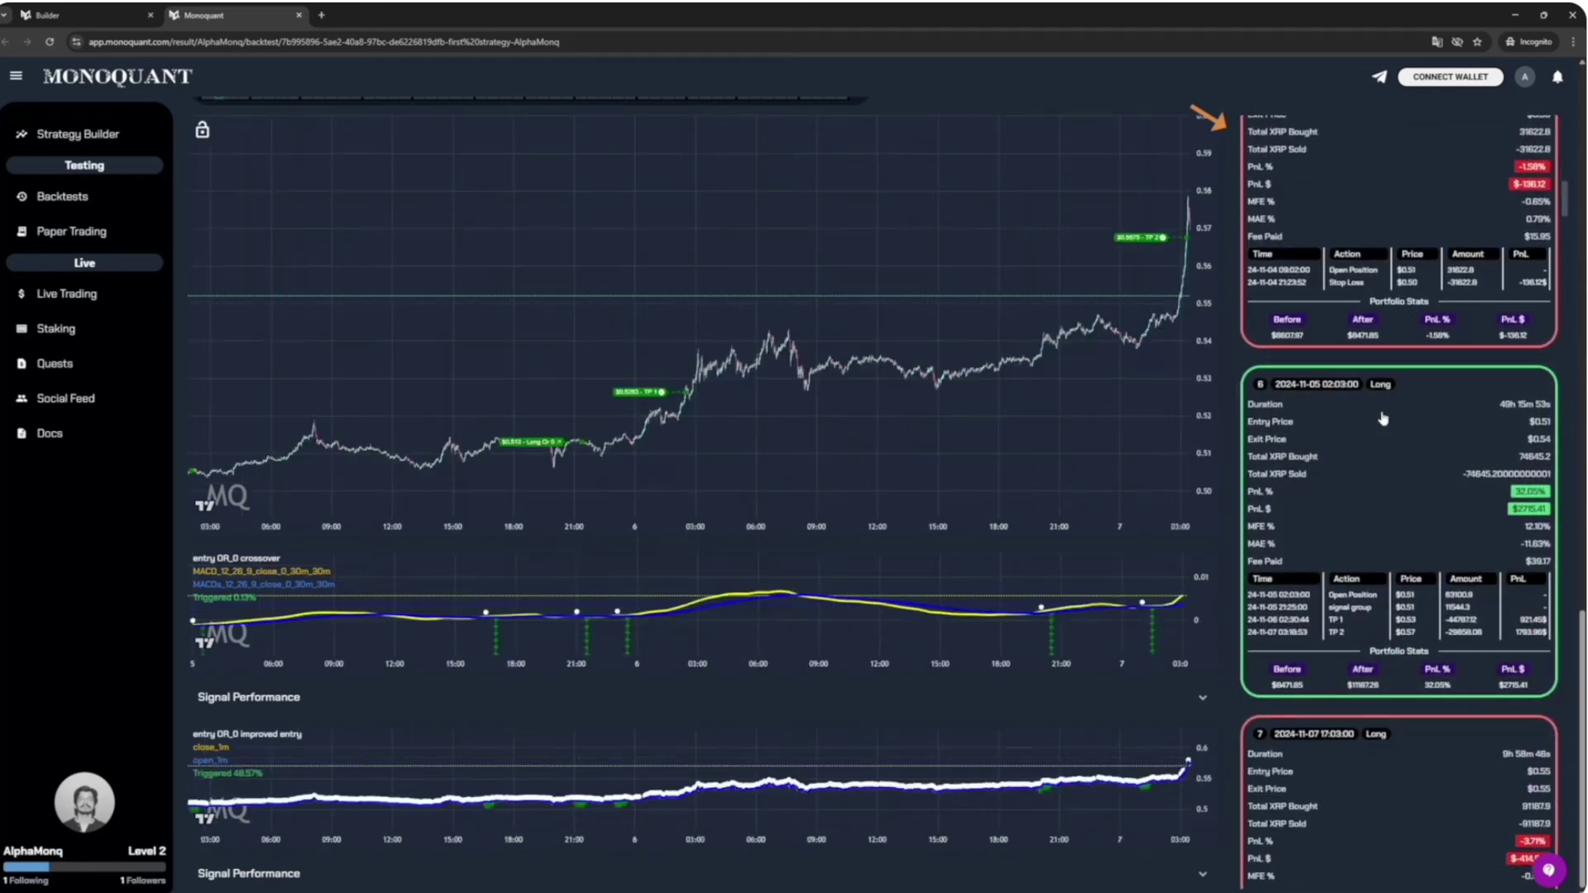
scroll(1377, 424, "down", 4)
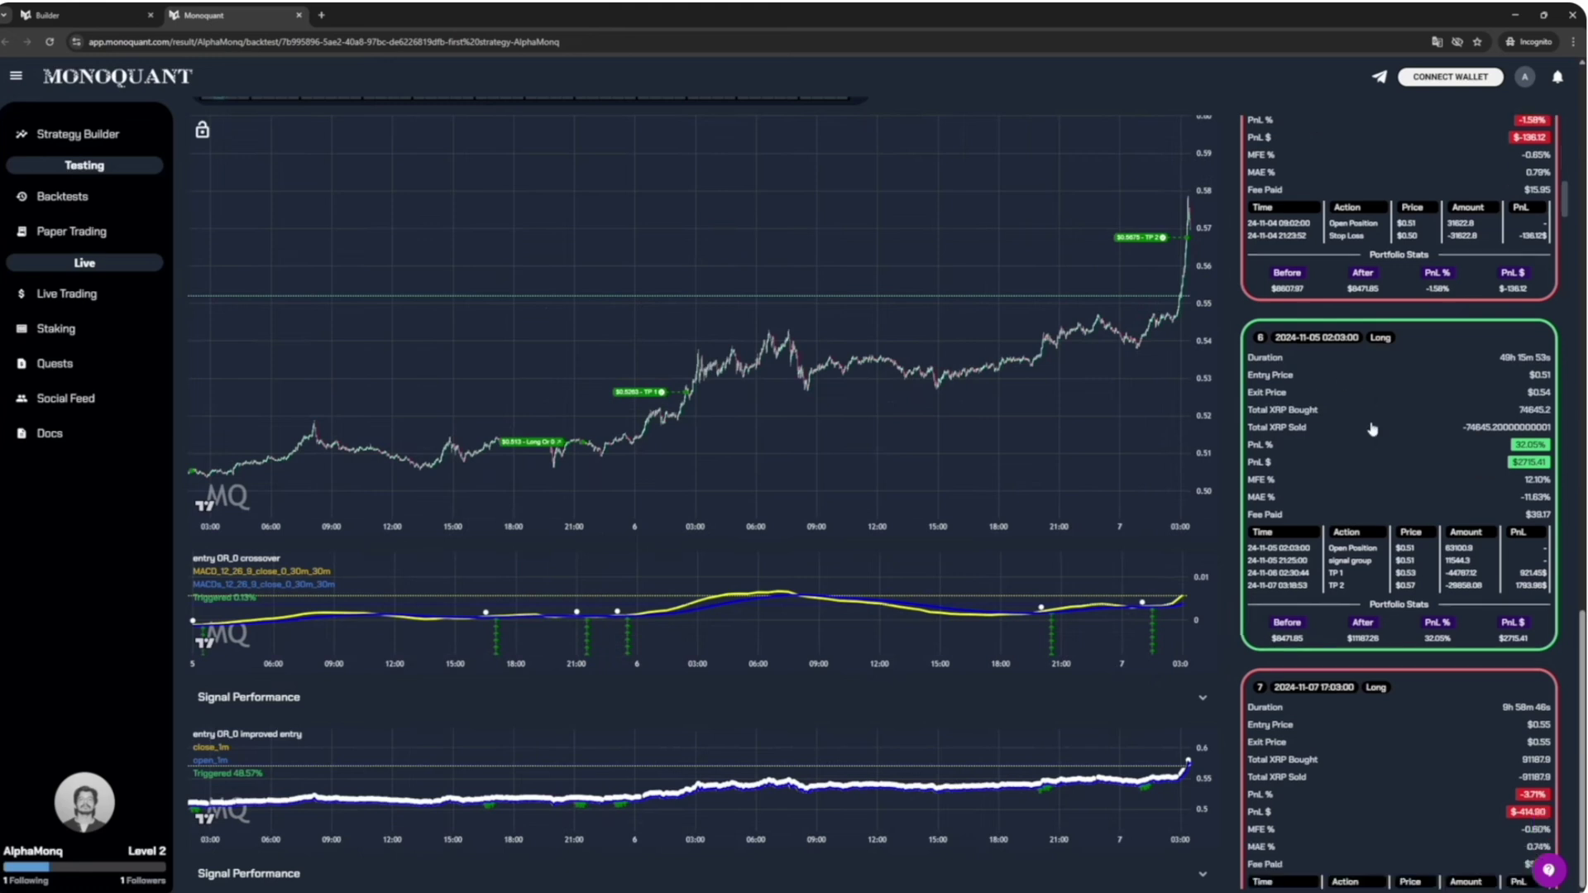
left_click(1373, 429)
left_click(1372, 429)
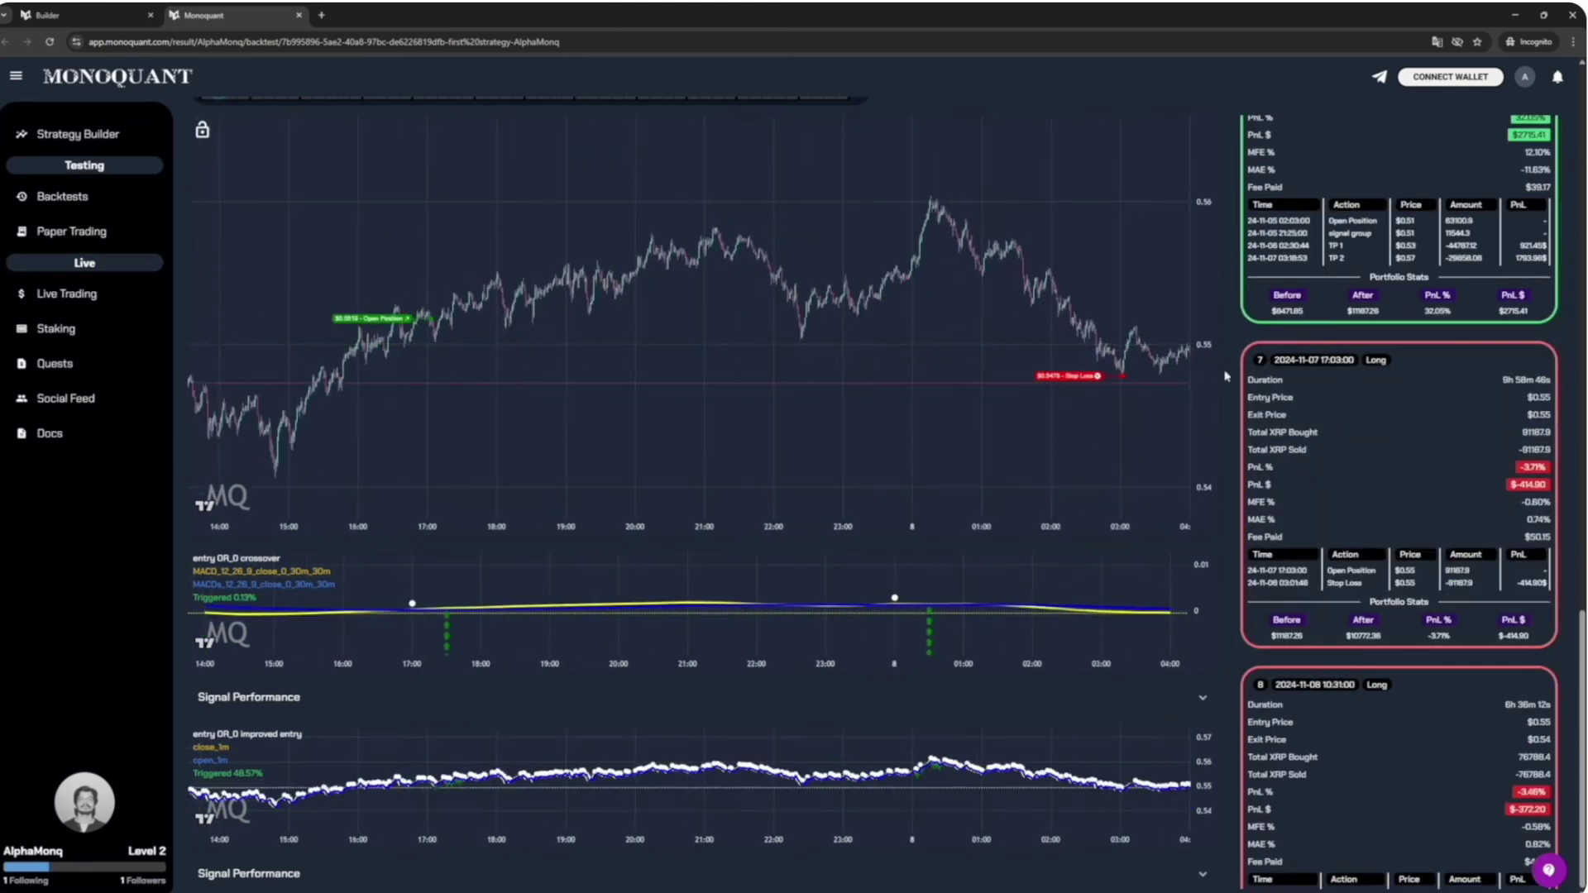
scroll(1360, 405, "down", 10)
left_click(1360, 405)
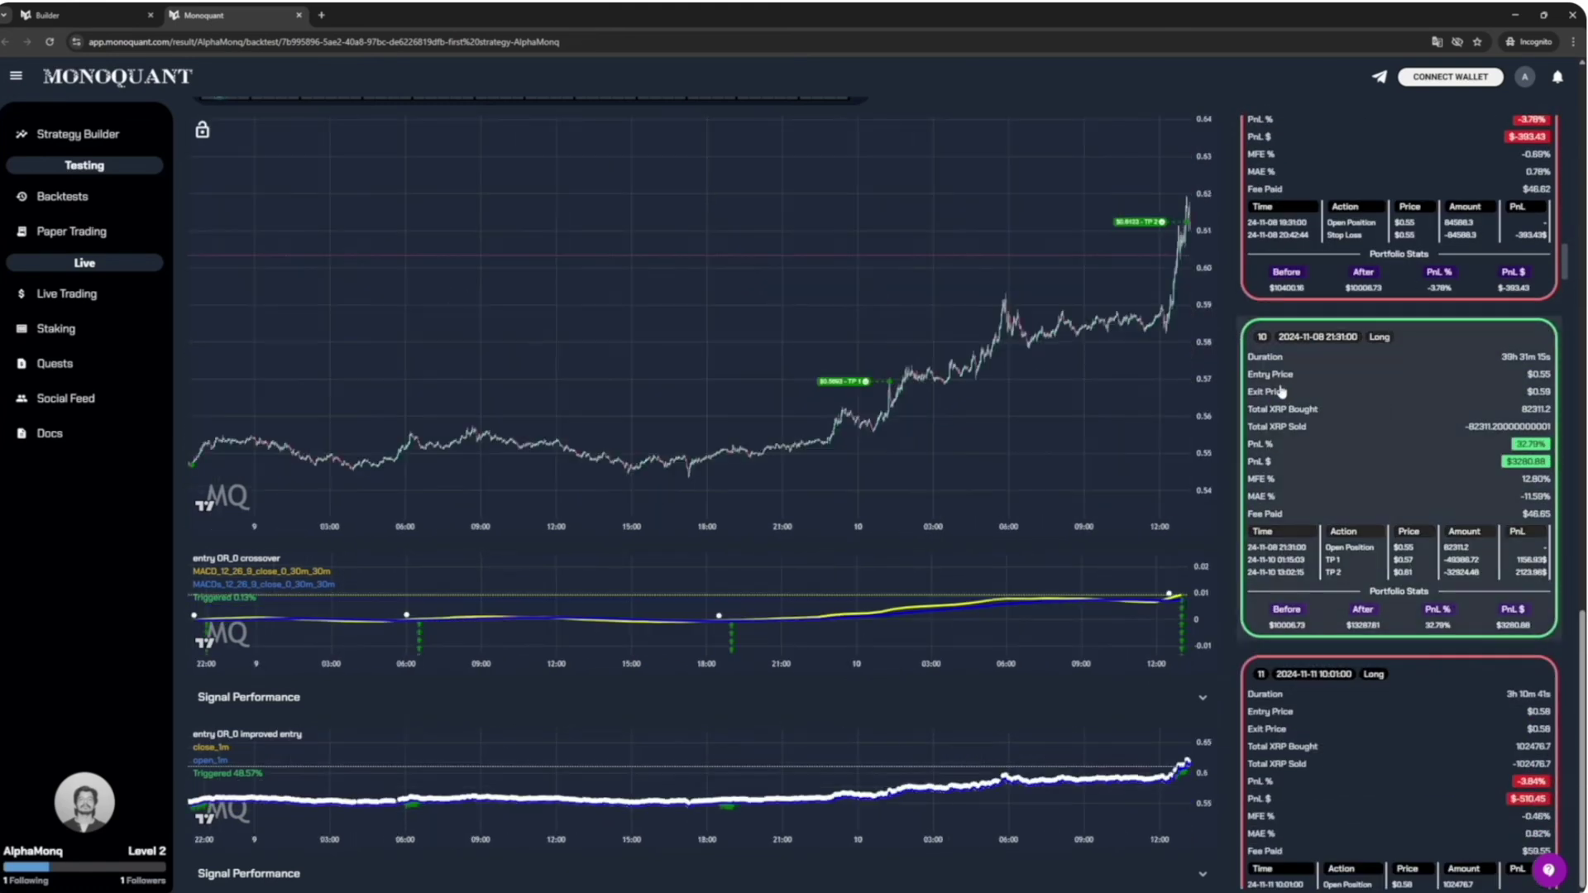
scroll(877, 521, "up", 7)
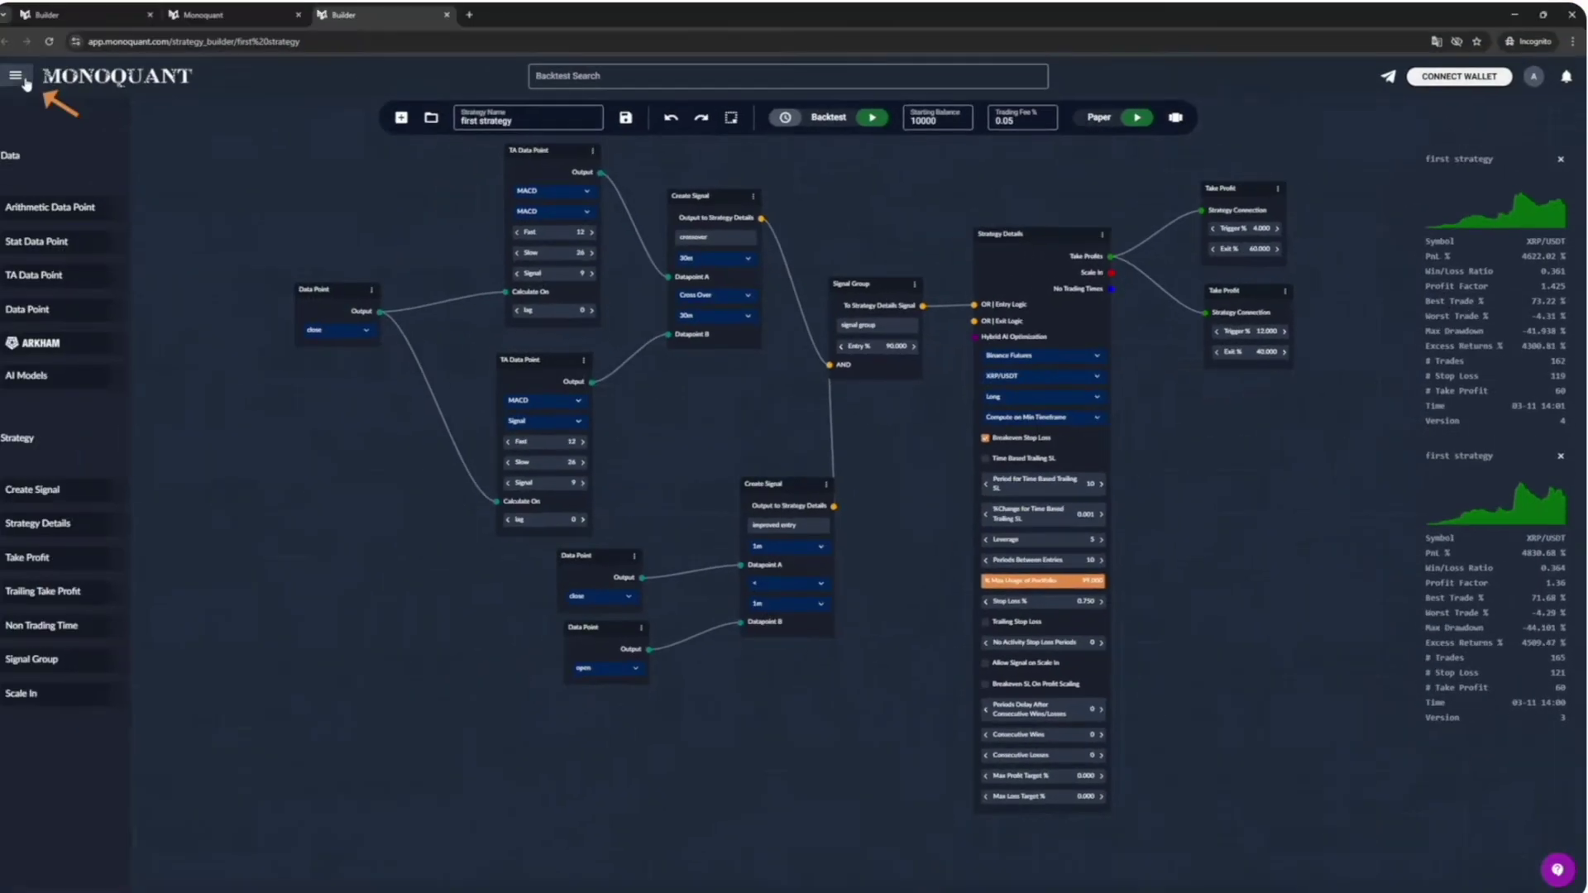
Go from the strategy builder to the Backtests page
left_click(27, 79)
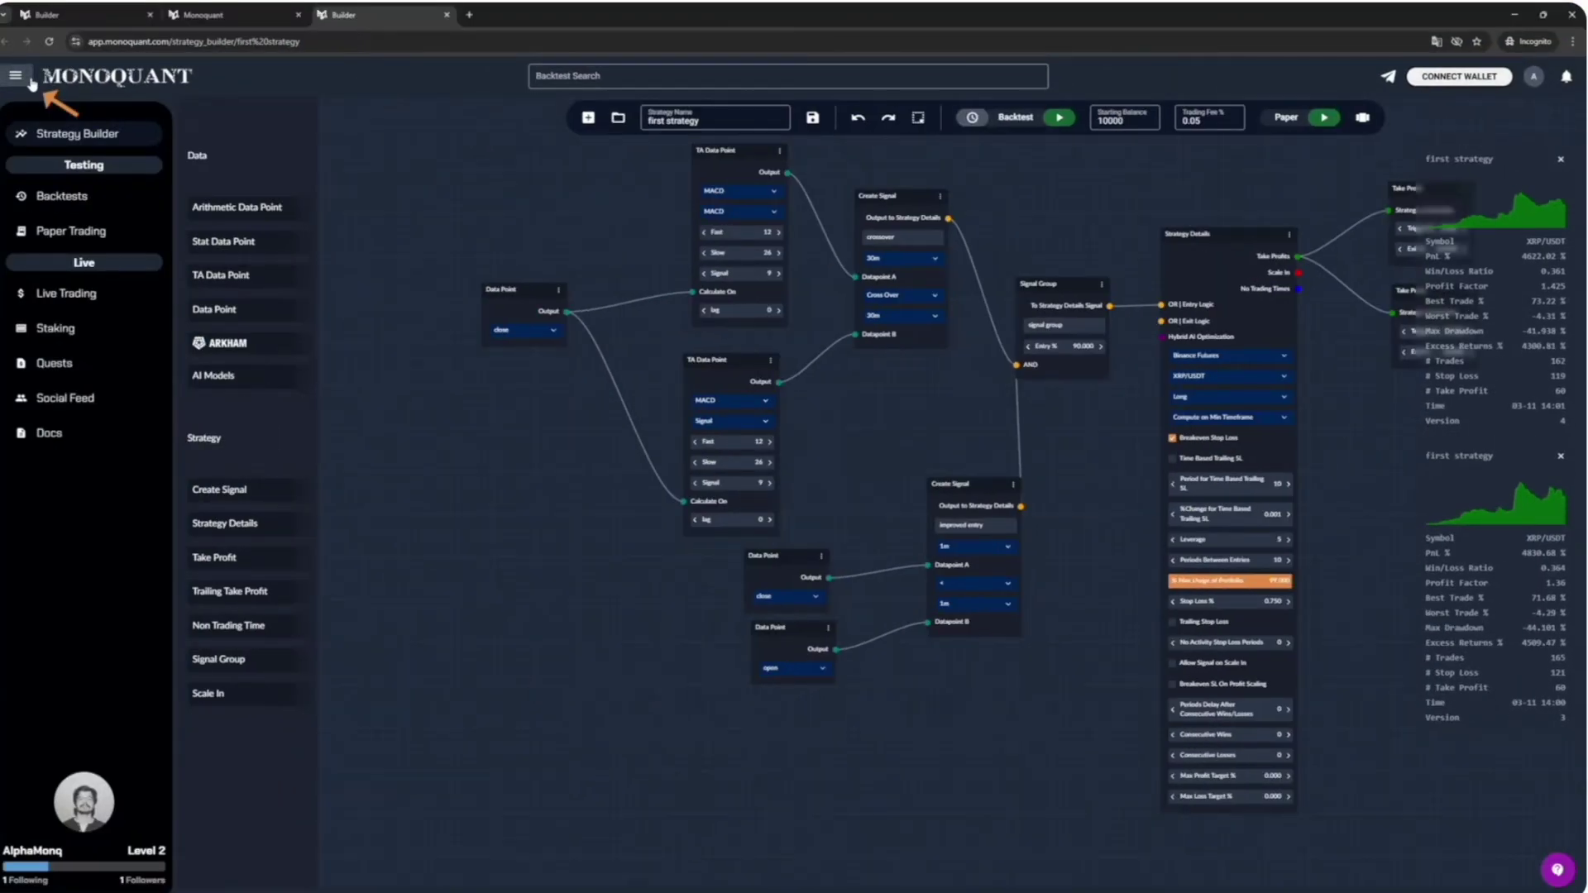
left_click(129, 198)
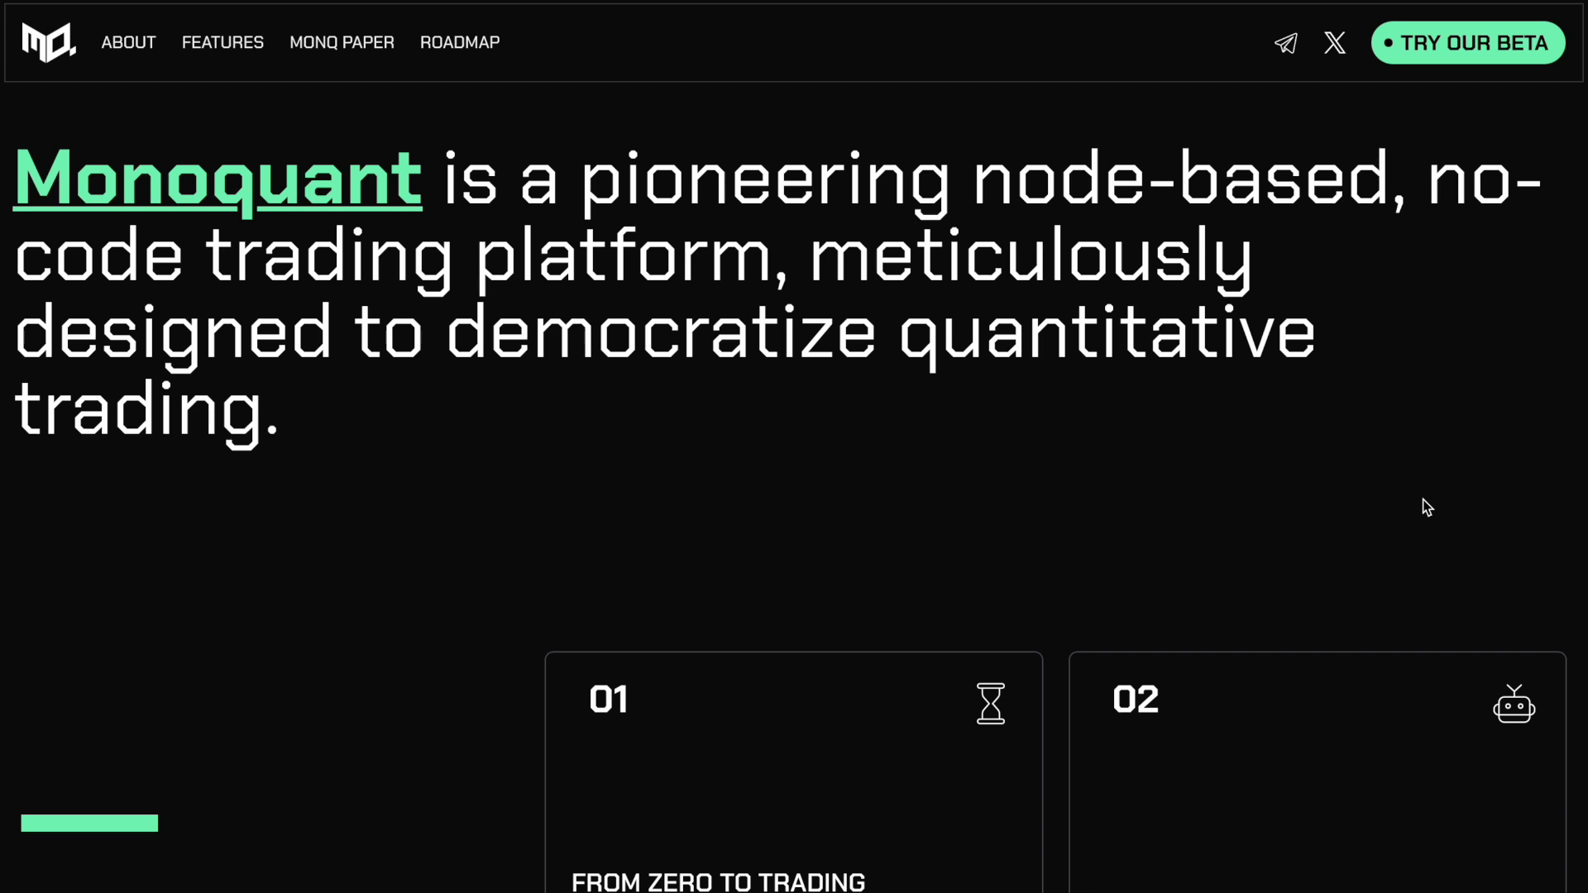
Switch to the MonoQuant website and review its numbered platform feature cards
scroll(1428, 507, "down", 6)
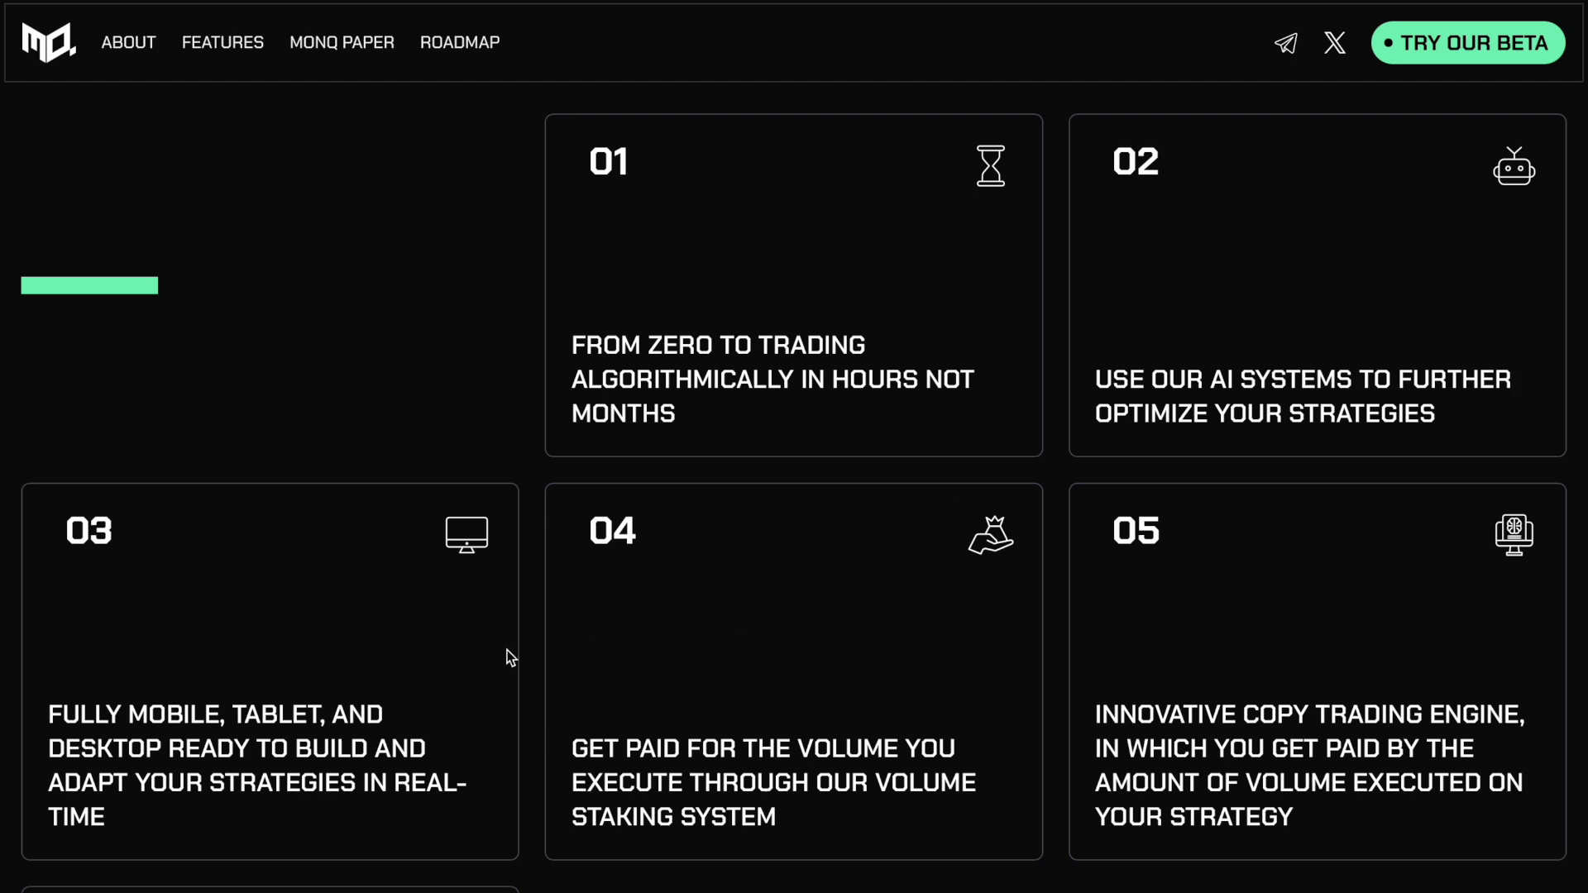
scroll(508, 650, "up", 1)
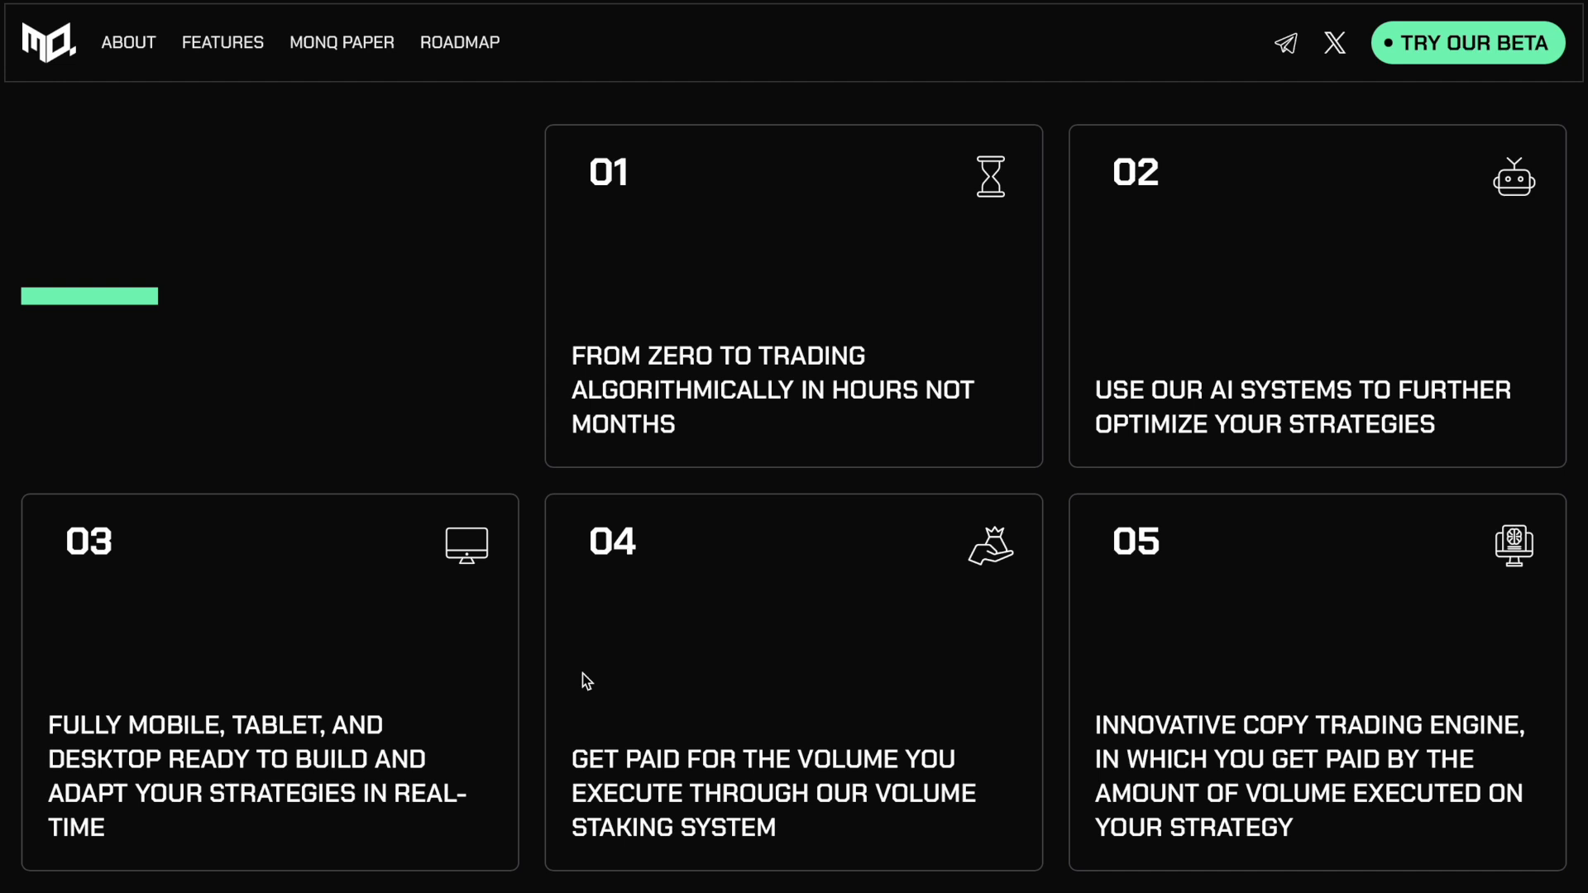
scroll(582, 673, "up", 2)
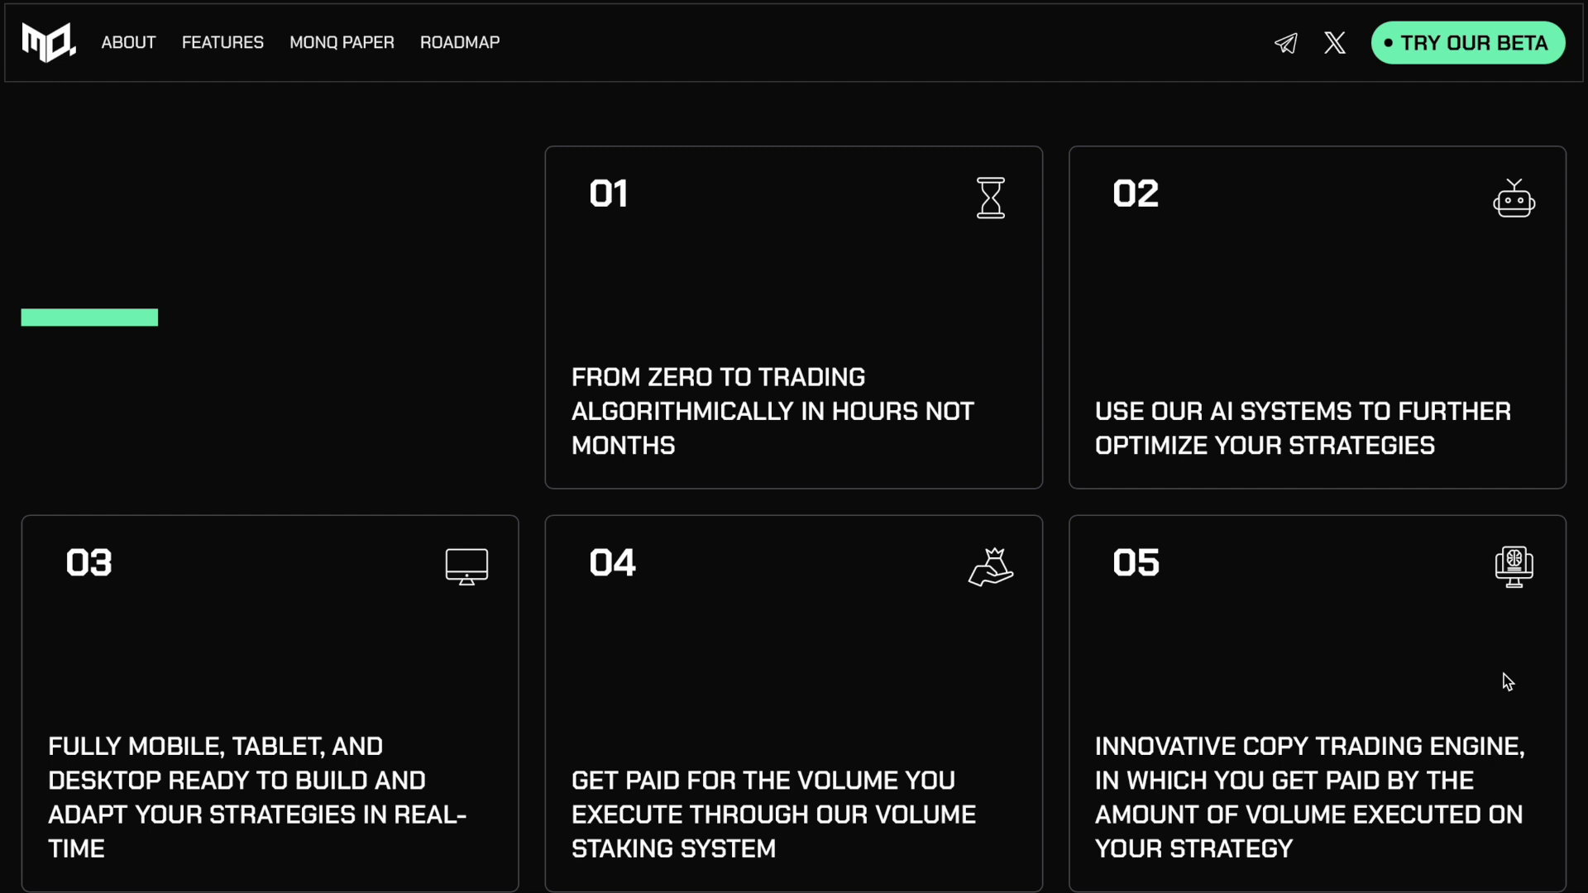
scroll(1504, 674, "down", 5)
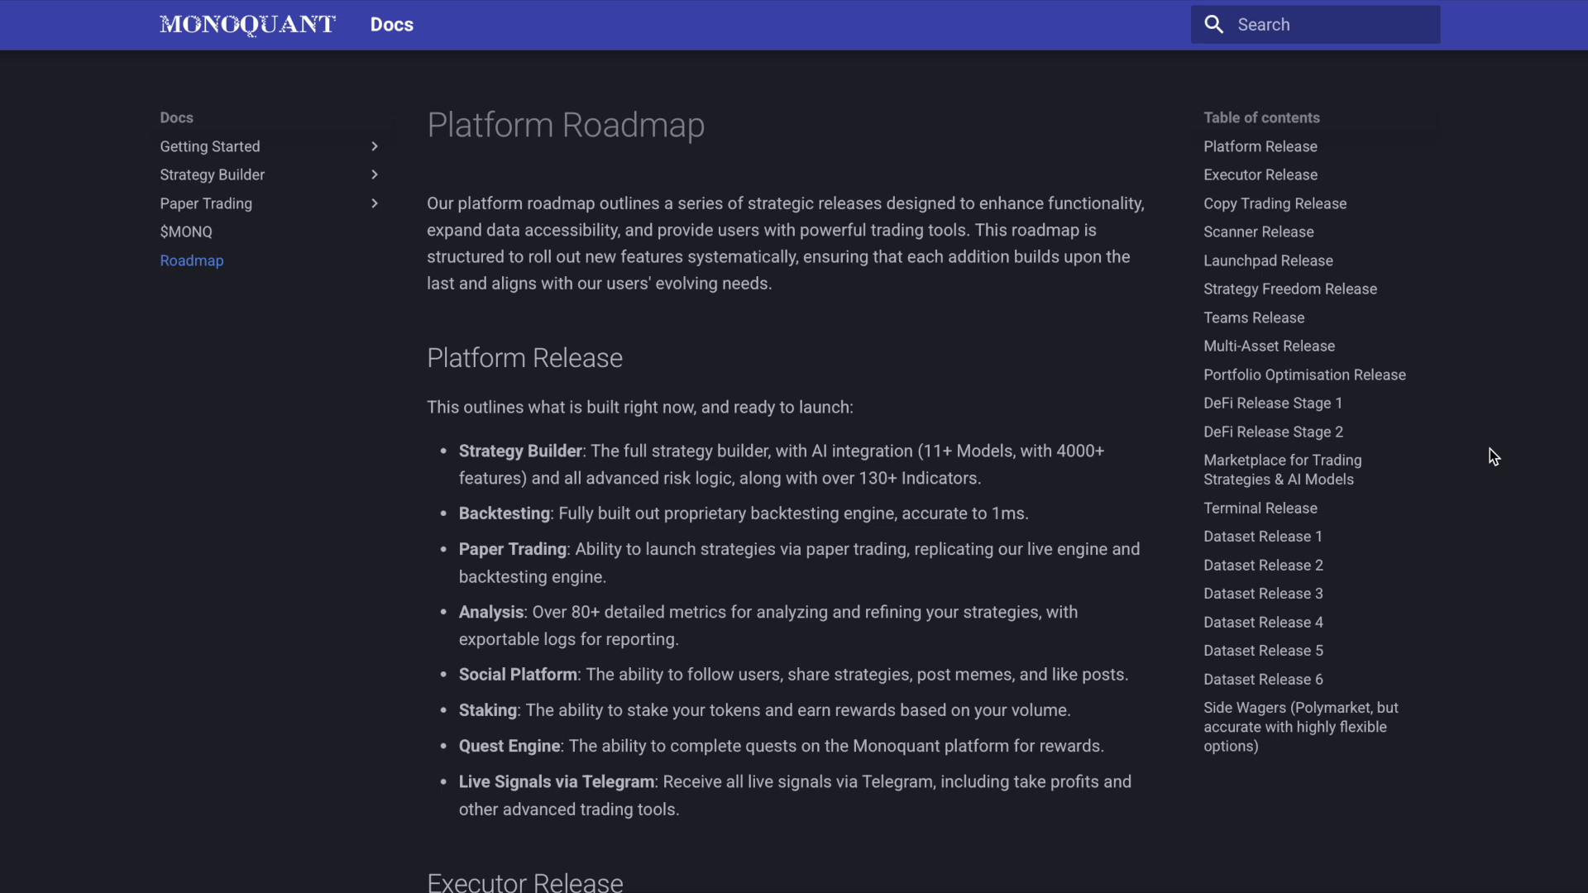
Read the Platform Roadmap in the MonoQuant docs, from Platform Release through Scanner Release
scroll(1492, 456, "down", 1)
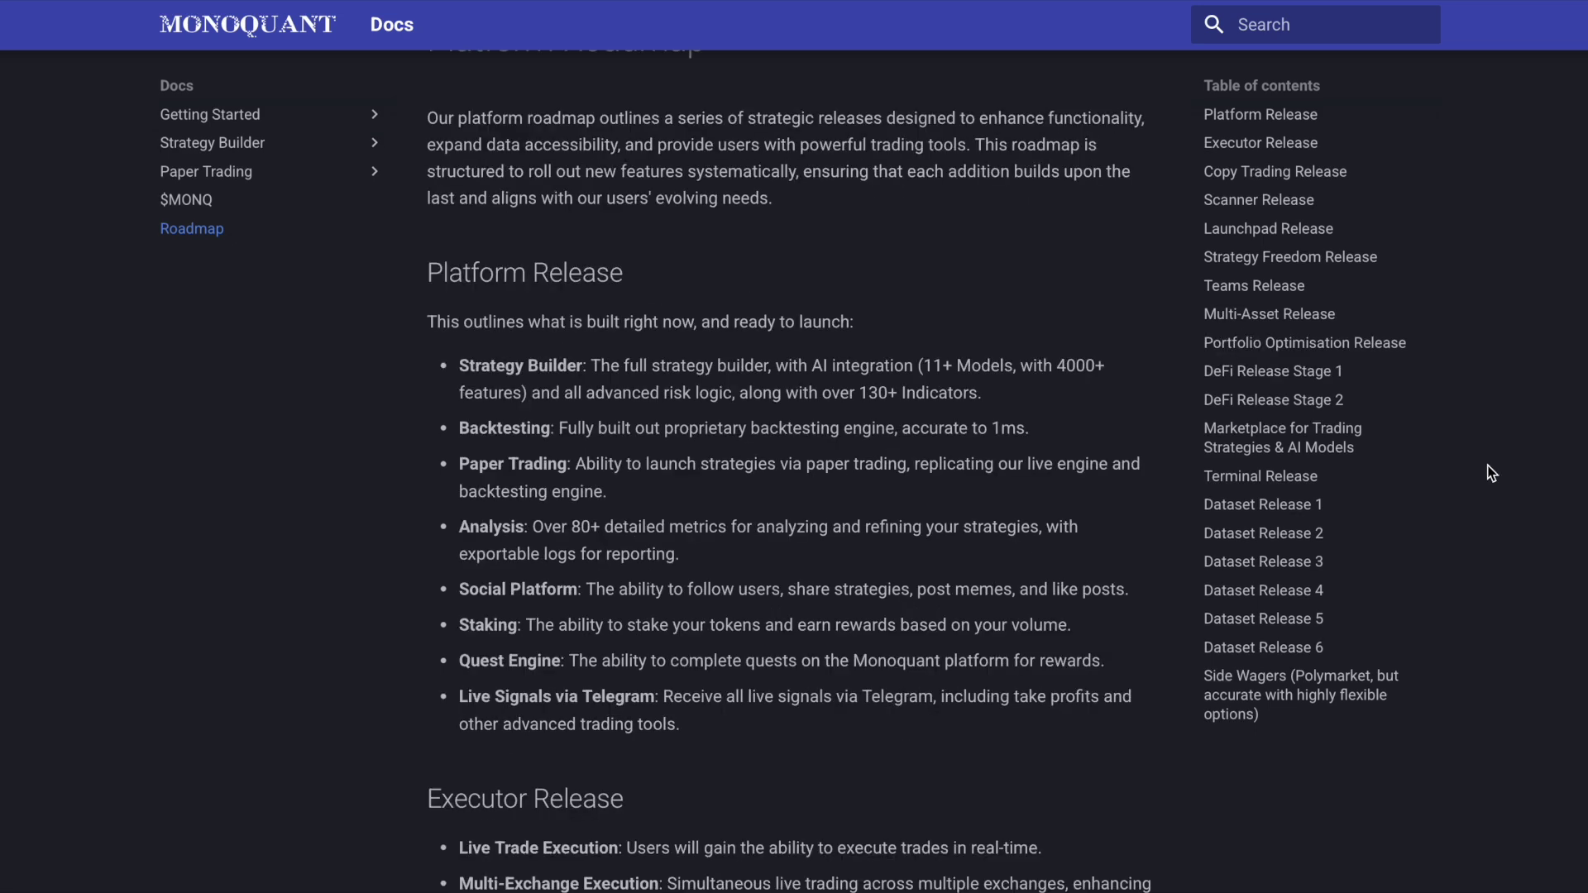
scroll(1492, 473, "down", 5)
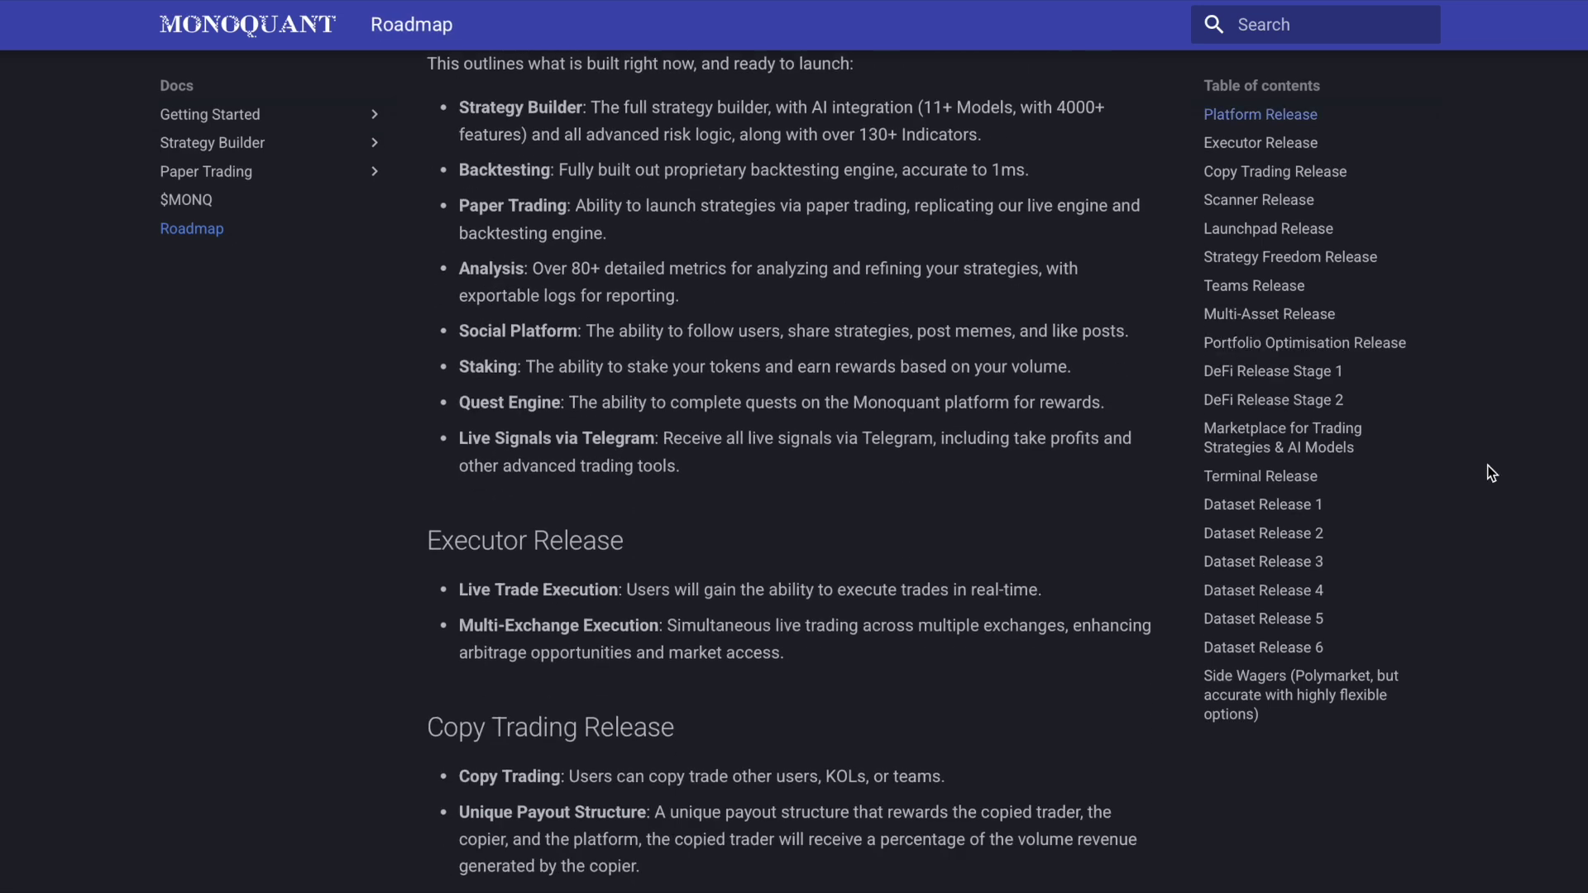
scroll(1493, 473, "down", 1)
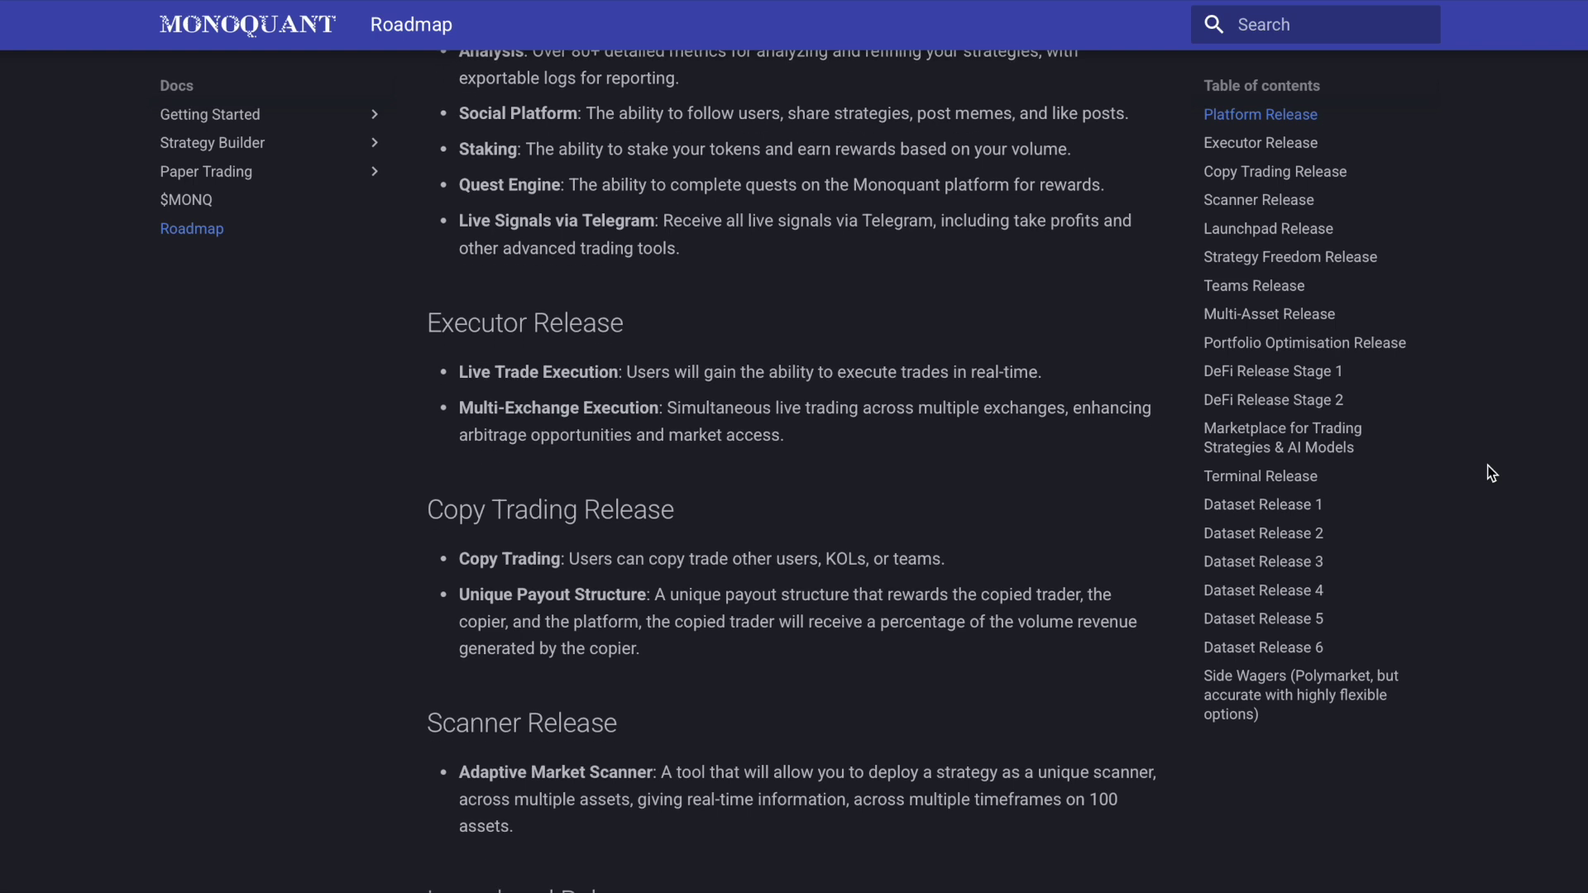